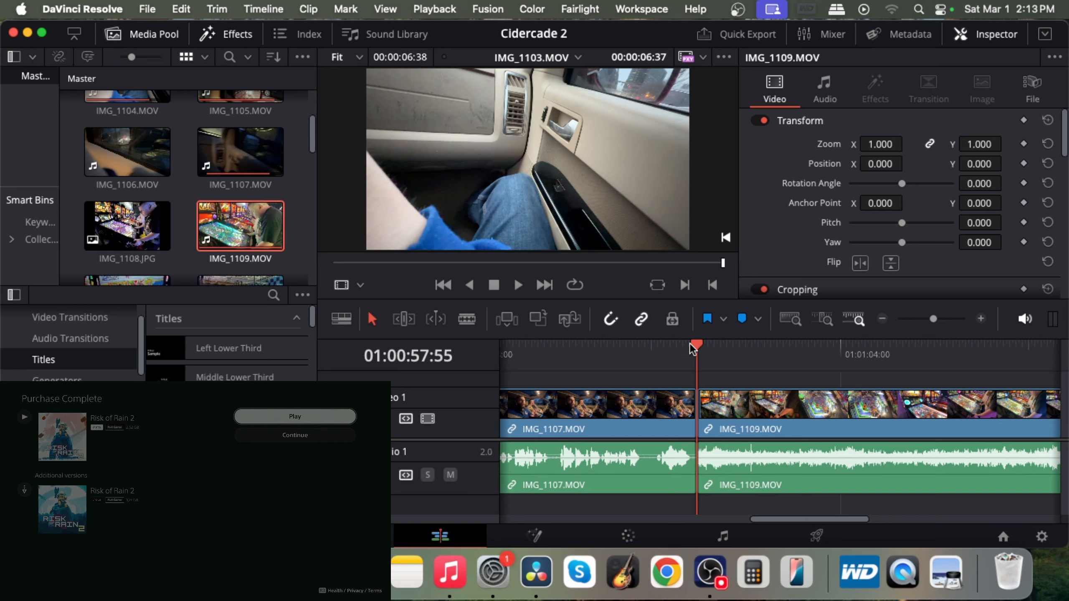
# - Play the beginning of the IMG_1109 clip on the timeline to check its picture and sound
pyautogui.click(690, 345)
pyautogui.press('space')
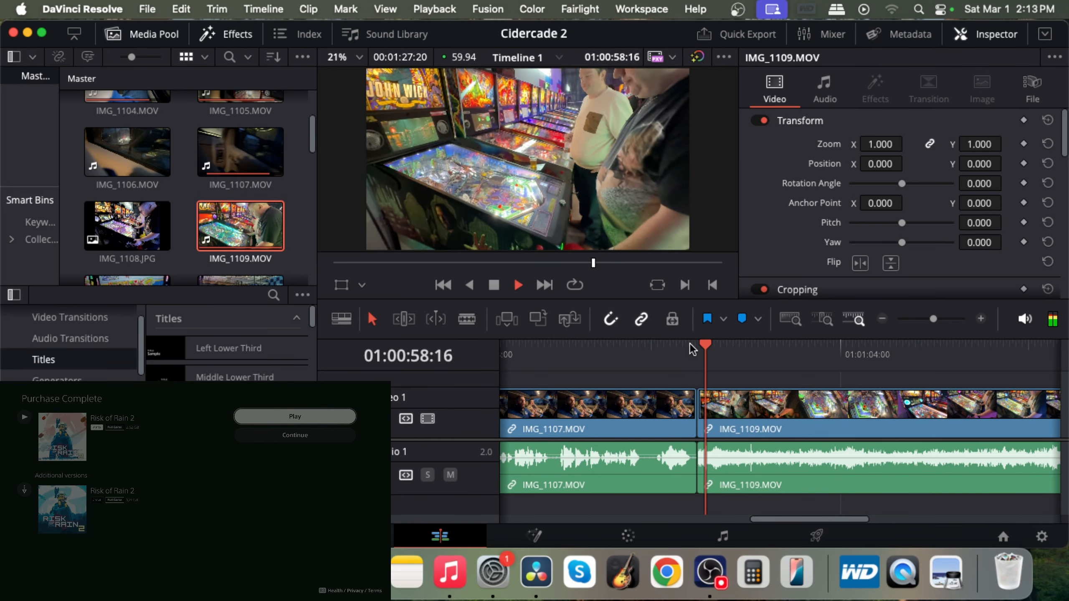
pyautogui.press('space')
# - Try muting the Audio 1 track while previewing IMG_1109, and unmute it again
pyautogui.click(448, 474)
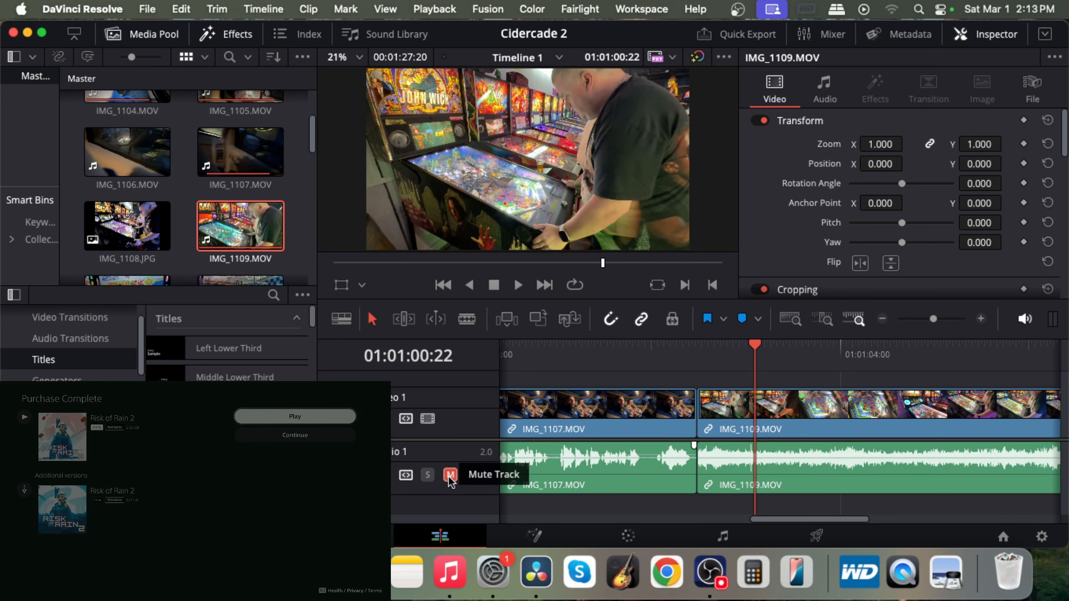
pyautogui.click(448, 474)
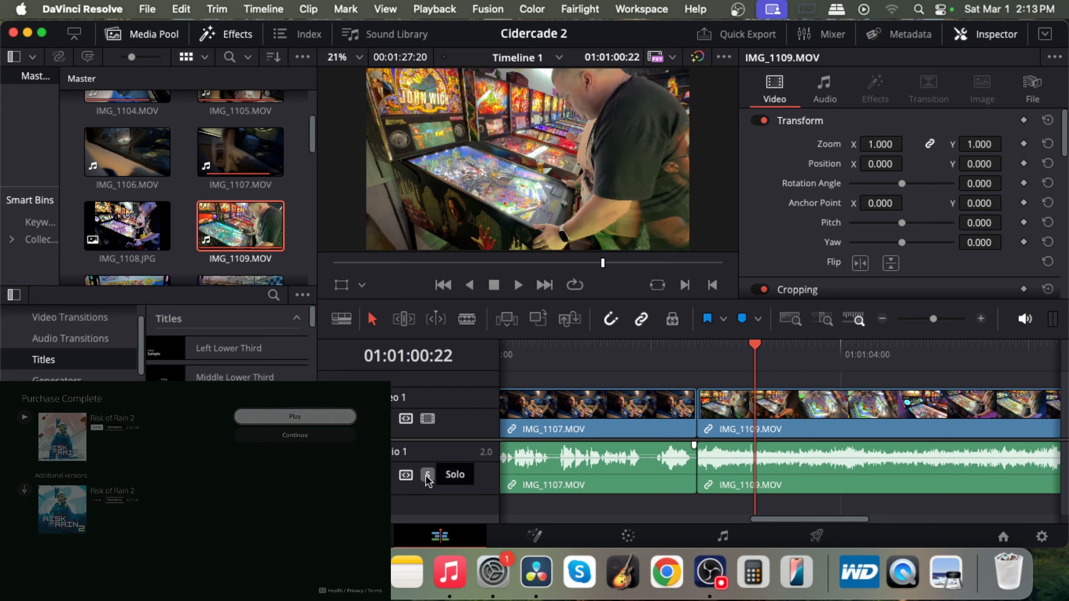
pyautogui.click(451, 474)
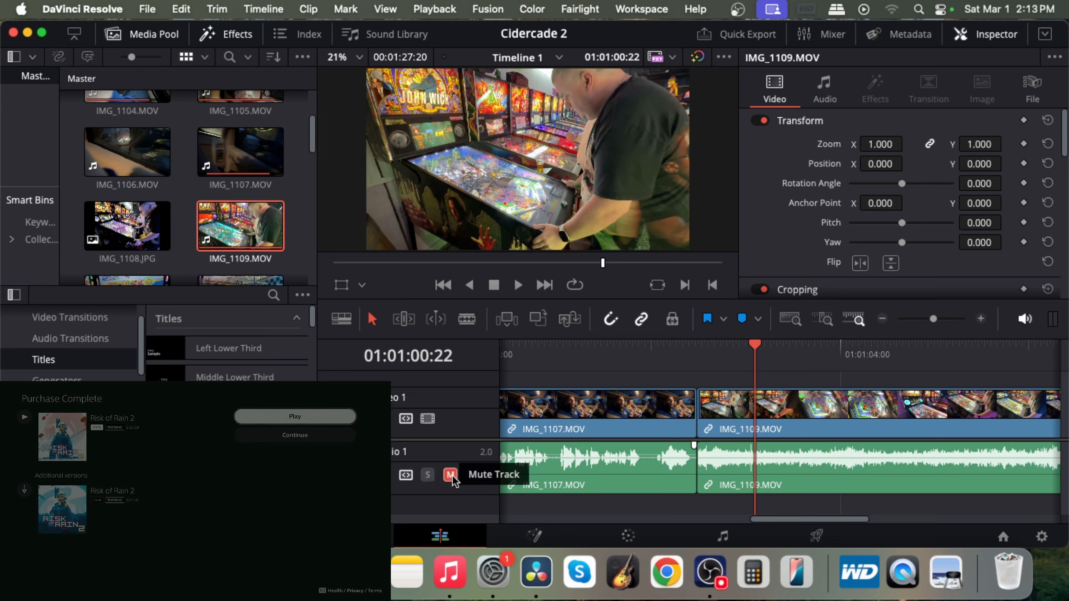
pyautogui.press('space')
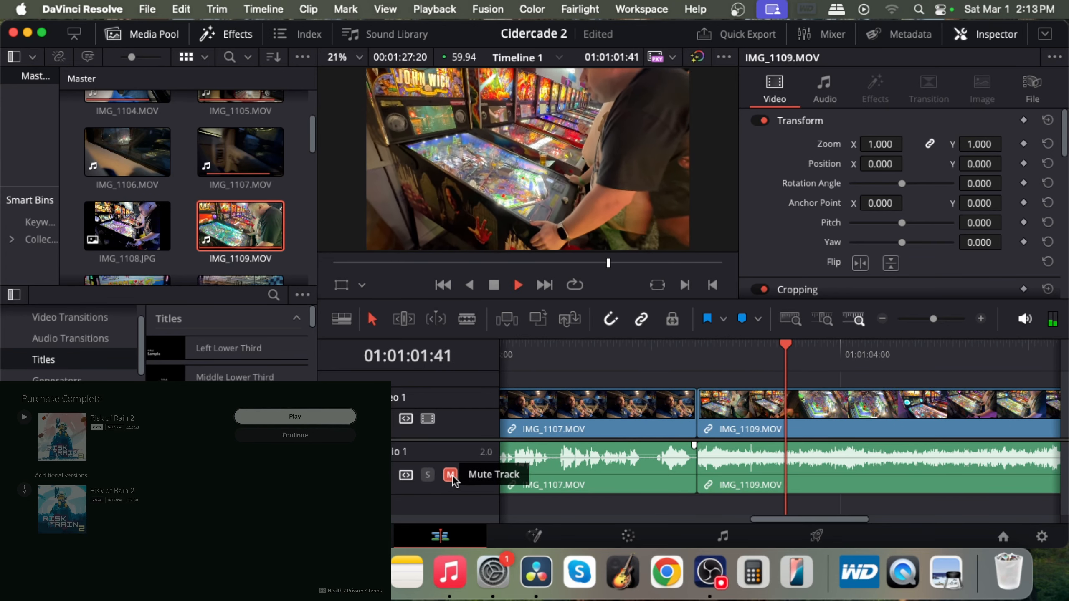
pyautogui.click(451, 476)
# - Replay the start of IMG_1109 and lower the volume of its audio on the timeline
pyautogui.click(686, 347)
pyautogui.press('space')
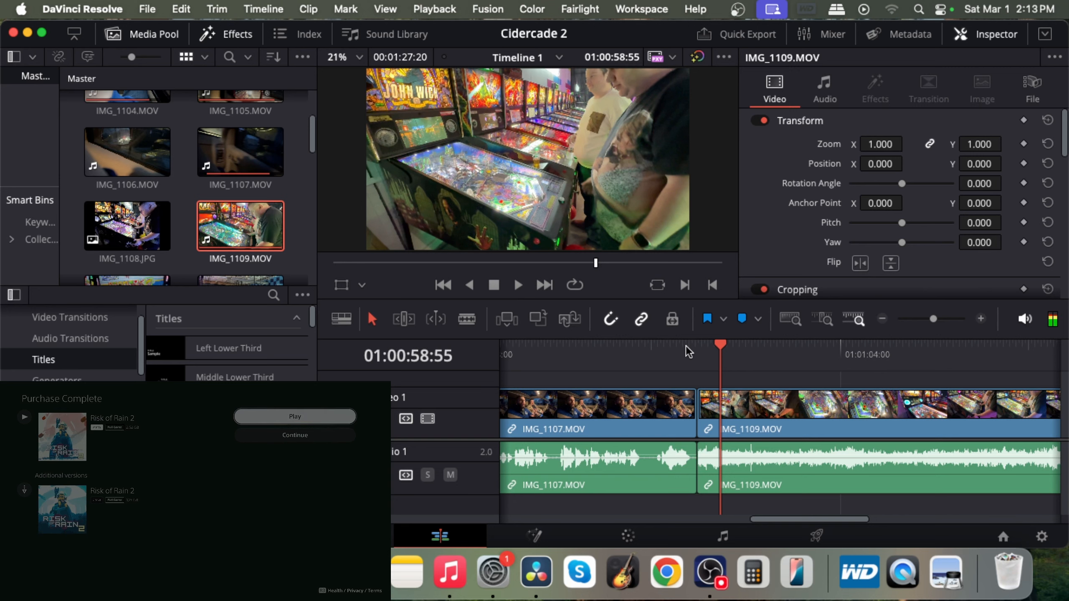
pyautogui.moveTo(829, 449); pyautogui.dragTo(830, 456)
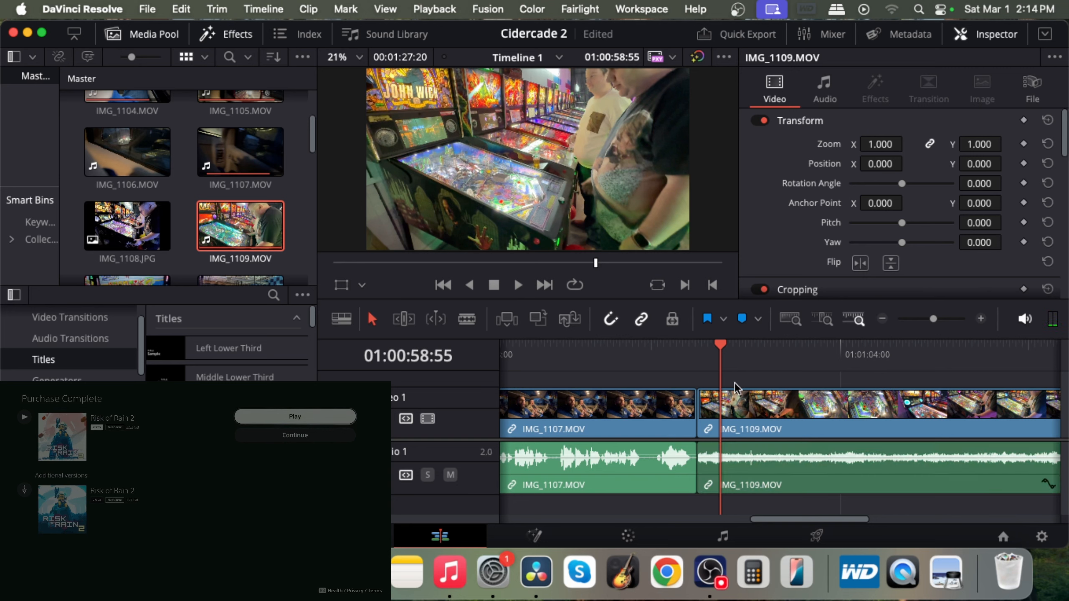
# - Play IMG_1109 from its start through to the end of the timeline to review the footage and audio level
pyautogui.click(697, 349)
pyautogui.press('space')
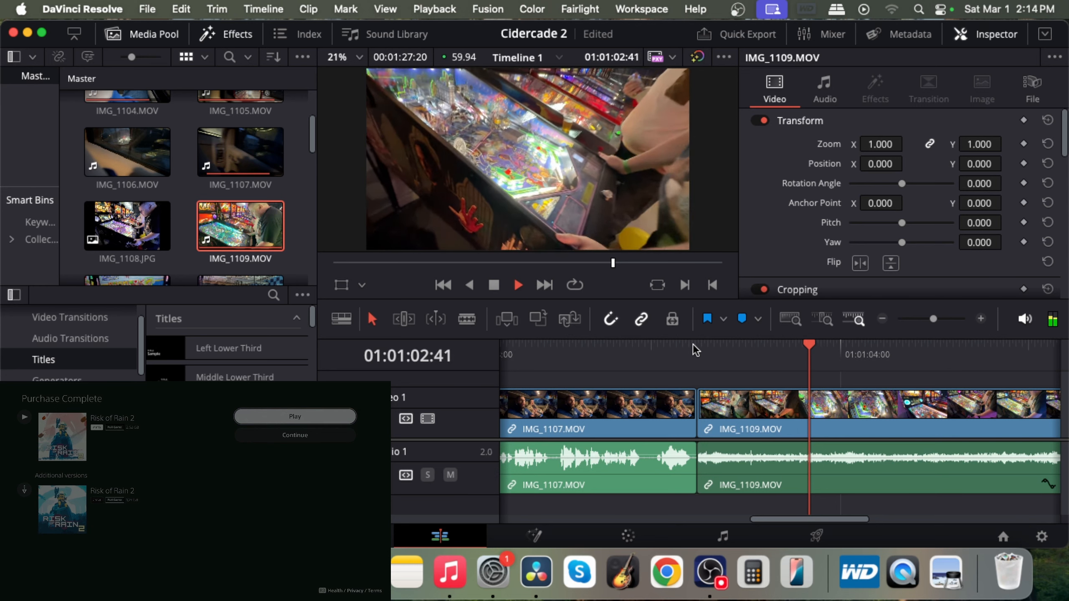
pyautogui.press('space')
pyautogui.click(882, 319)
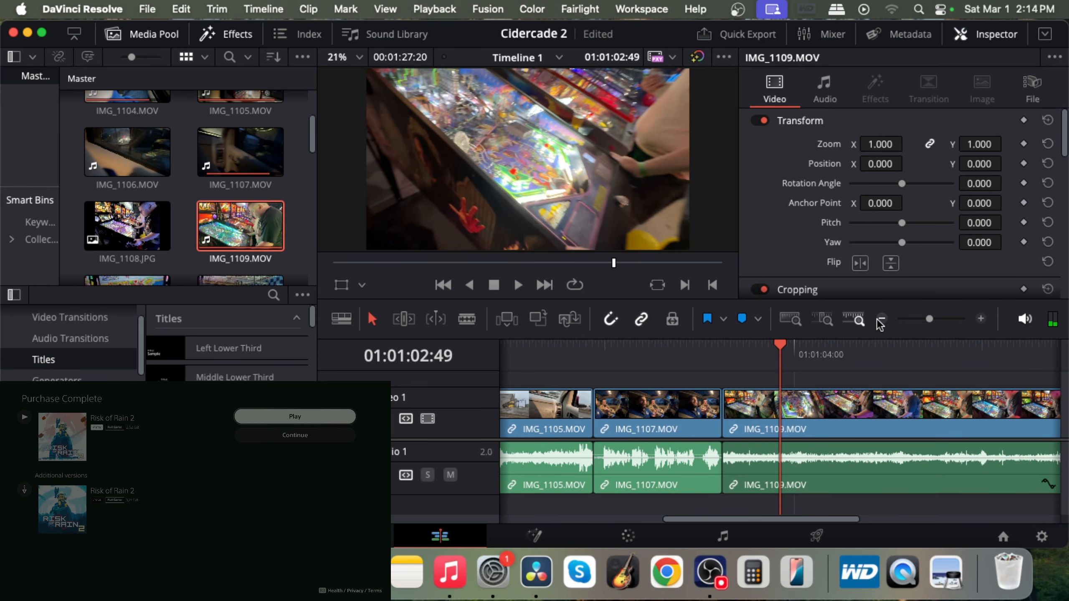
pyautogui.click(882, 318)
pyautogui.press('space')
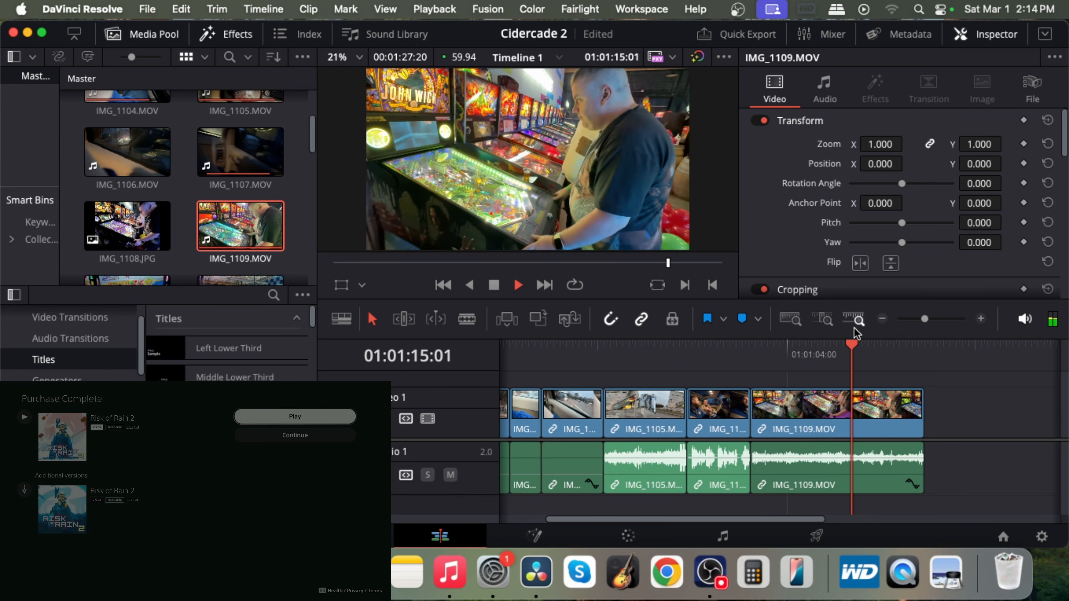
pyautogui.press('space')
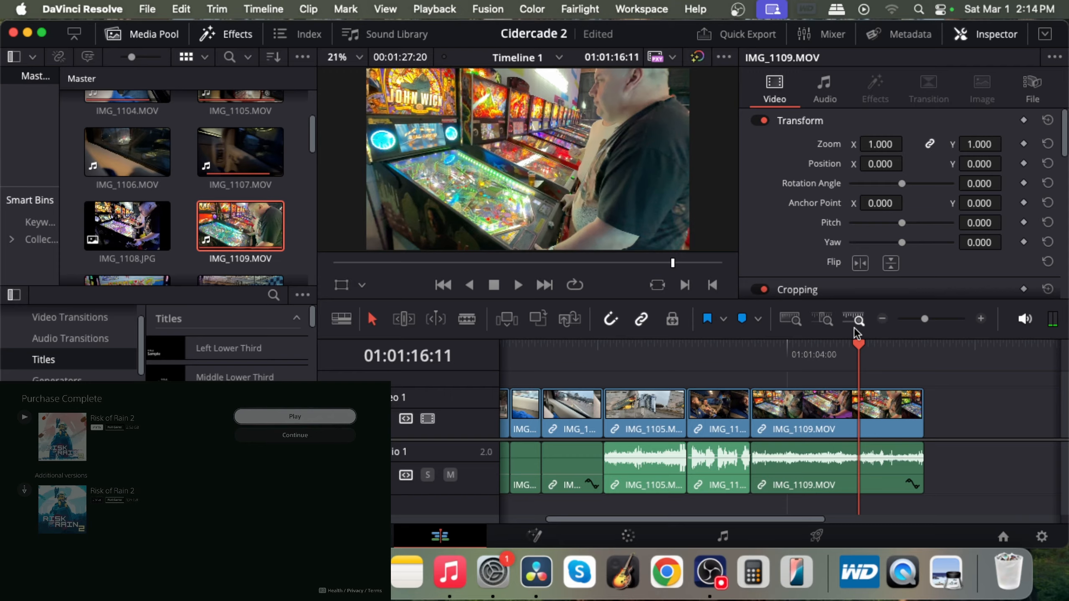
pyautogui.press('space')
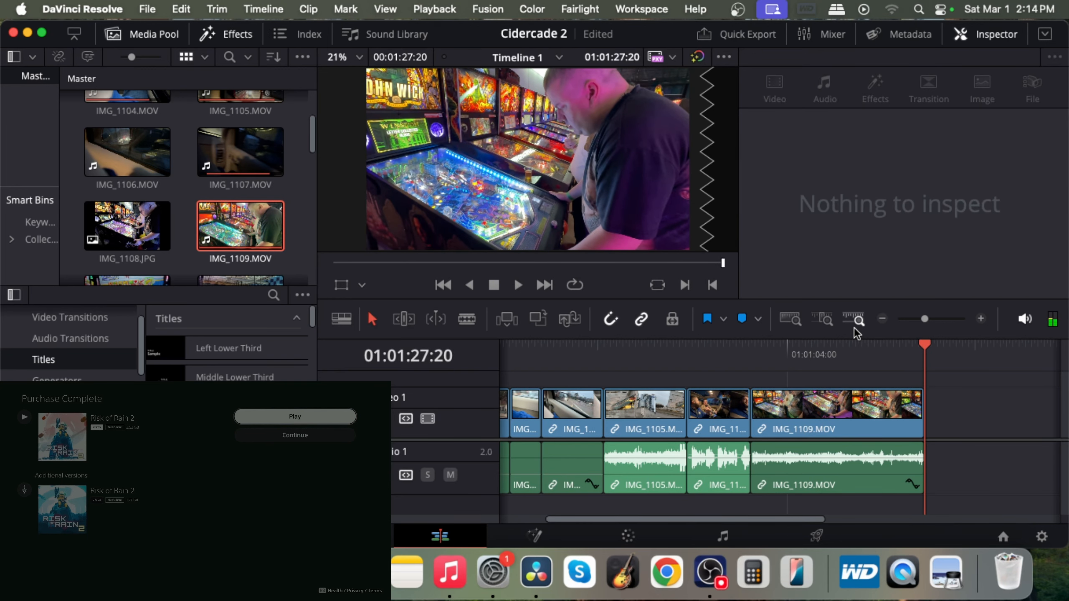
# - Replay the opening of IMG_1109 to find a cut point and split the clip at 01:01:01:23
pyautogui.click(748, 348)
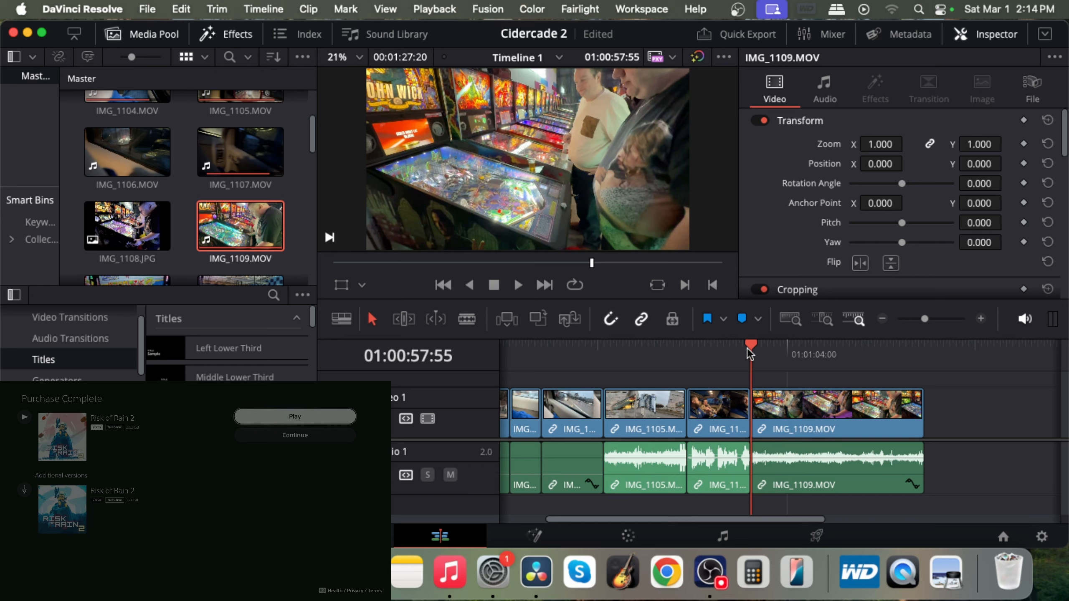
pyautogui.press('space')
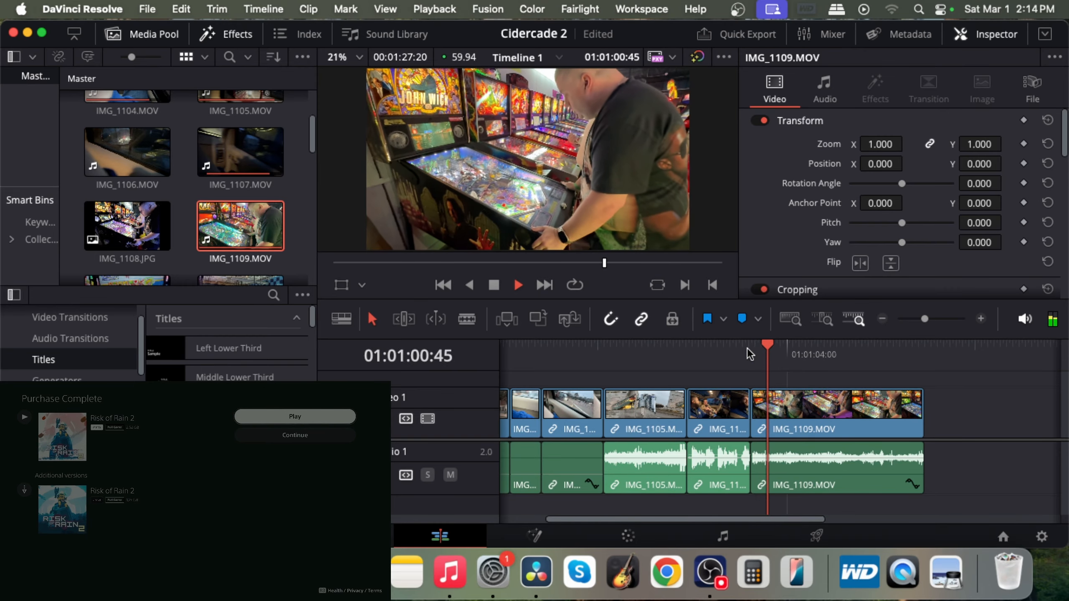
pyautogui.press('space')
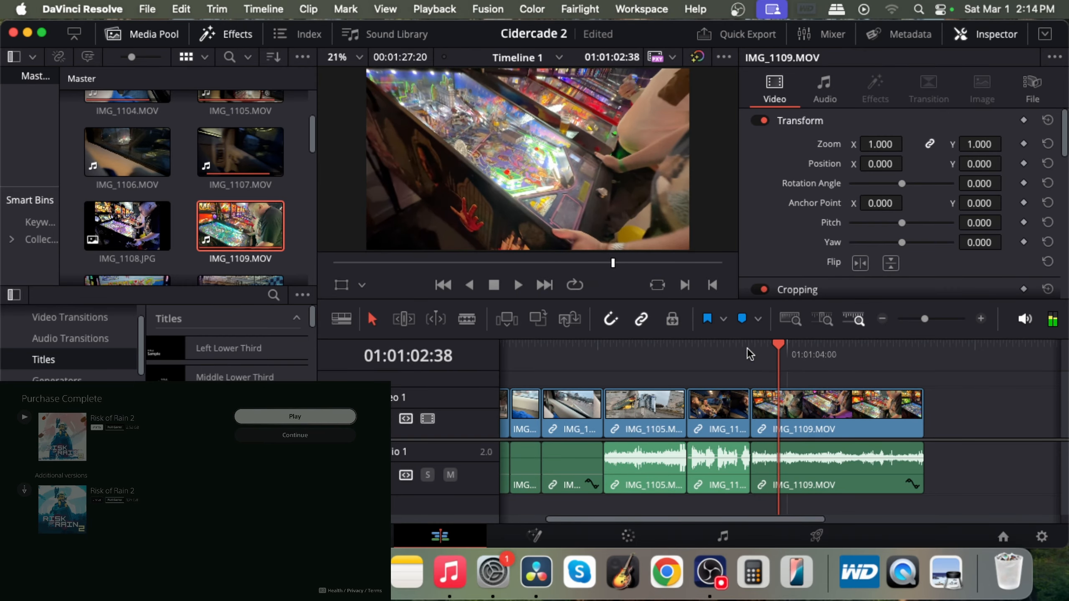
pyautogui.press('j')
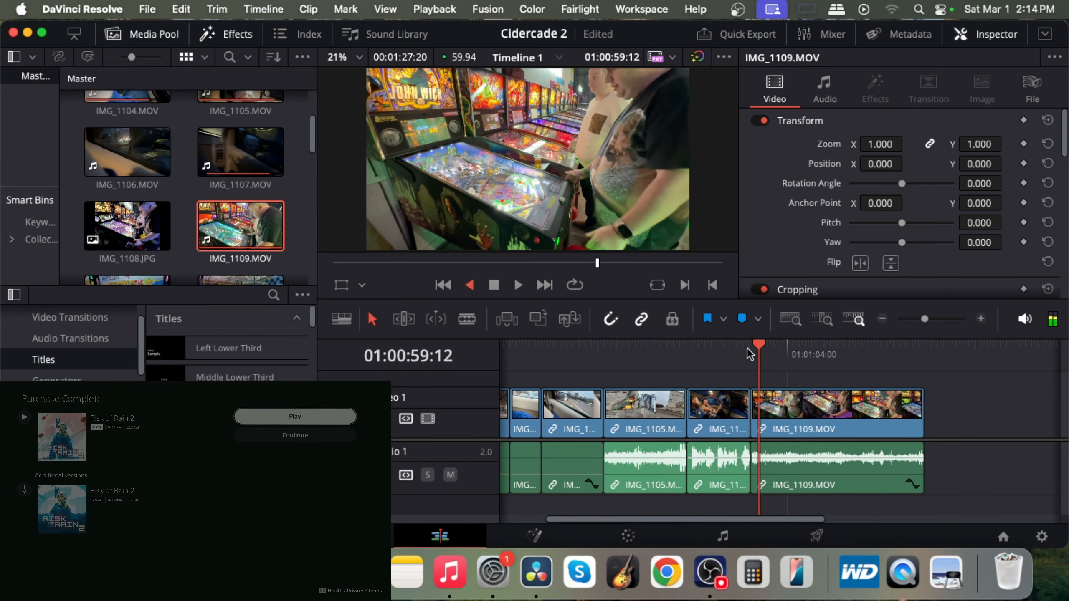
pyautogui.press('space')
pyautogui.press('space')
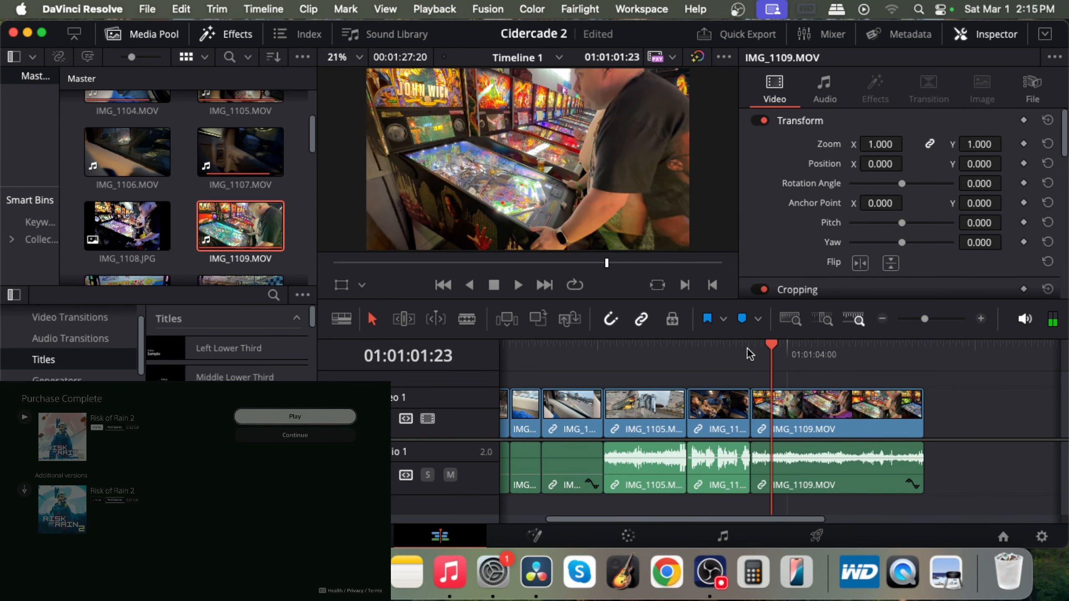
pyautogui.hscroll(5, 746, 348)
pyautogui.click(466, 318)
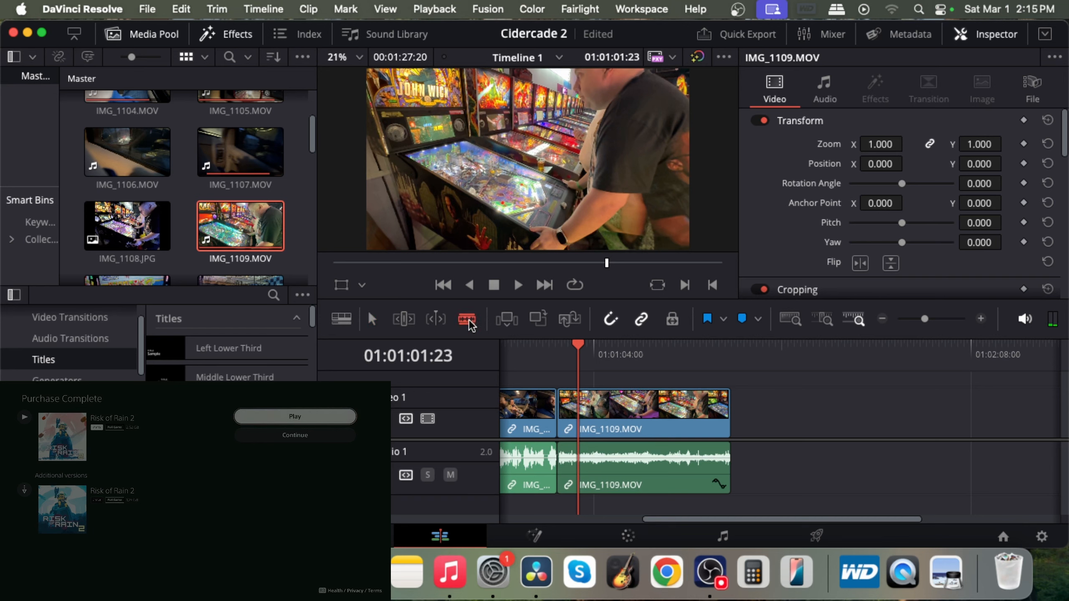
pyautogui.click(578, 423)
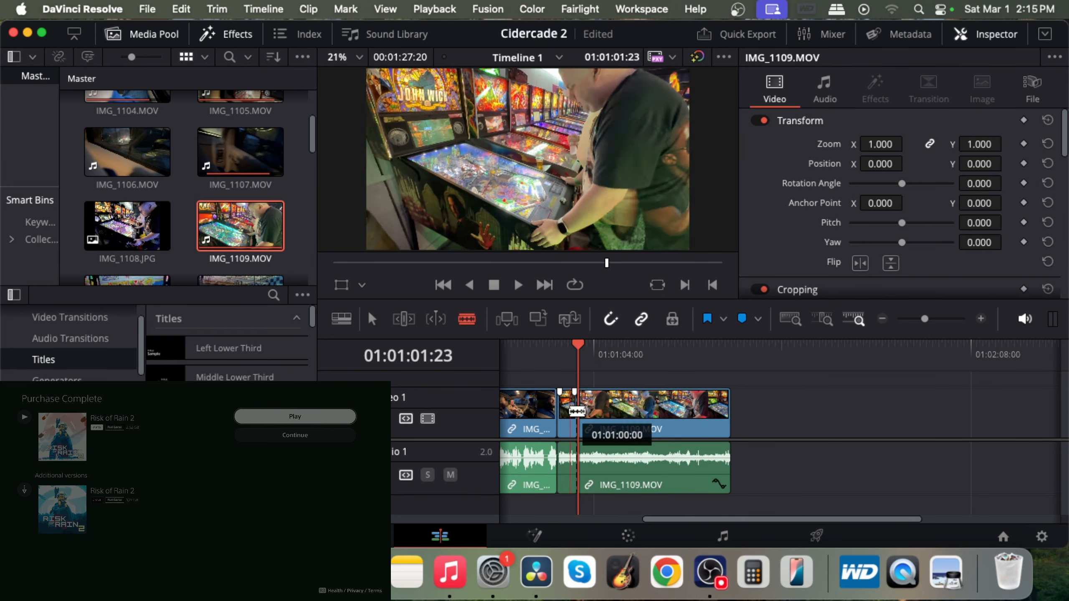
# - Ripple delete the short opening segment of IMG_1109 before the cut
pyautogui.click(372, 318)
pyautogui.click(566, 416)
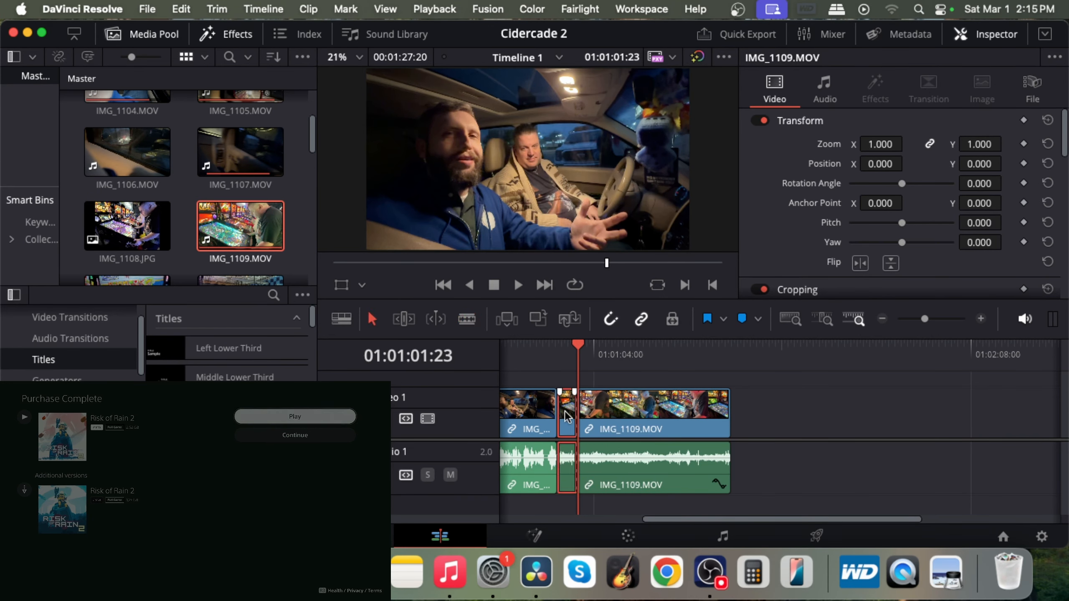
pyautogui.rightClick(565, 417)
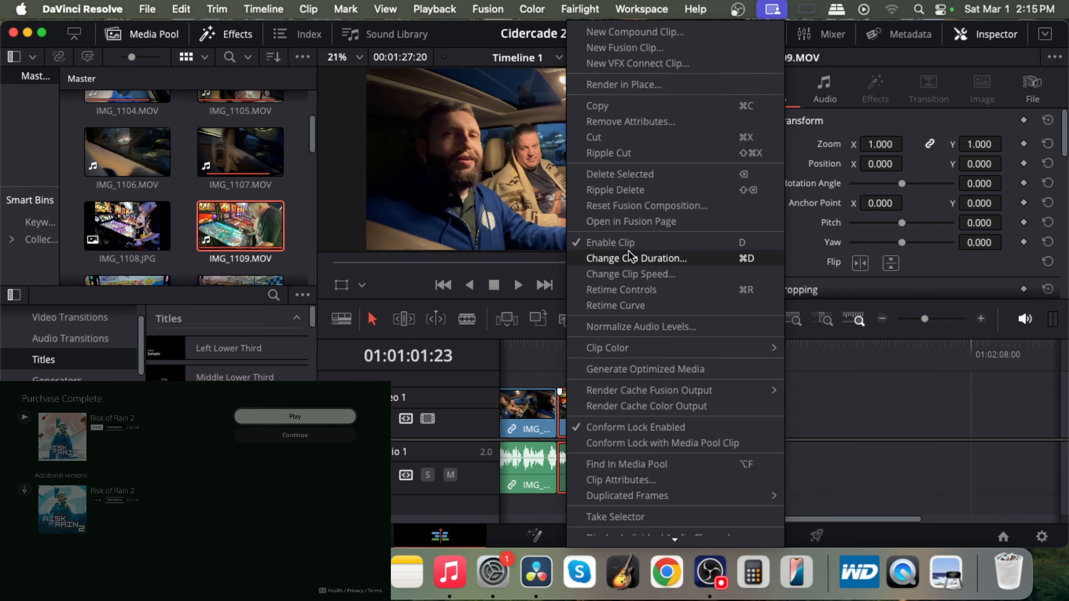
pyautogui.click(614, 190)
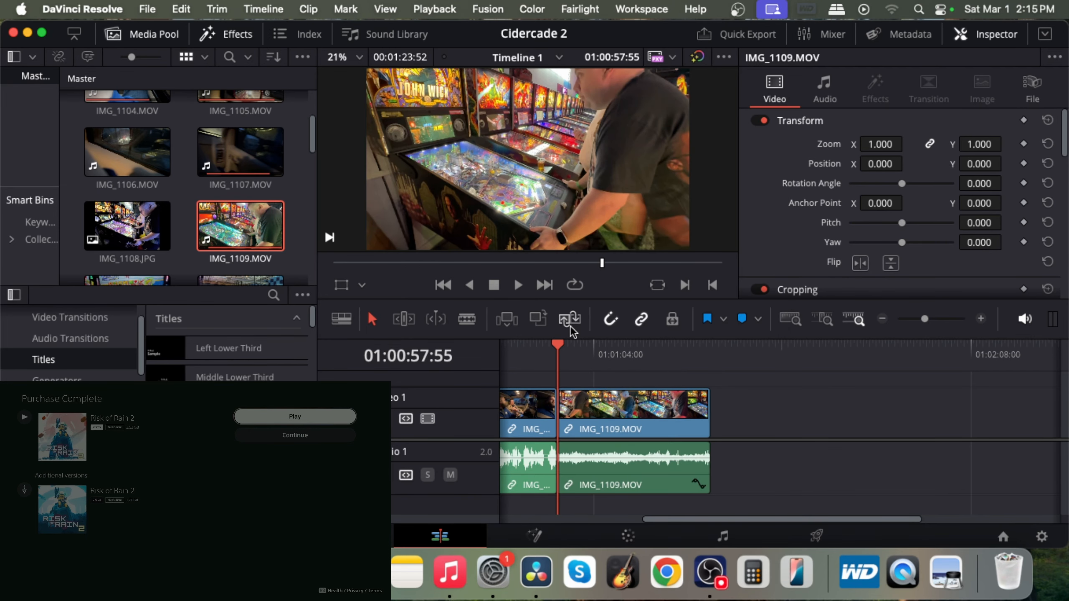
# - Play the shortened IMG_1109 clip from its start and split it at 01:01:05:43
pyautogui.press('space')
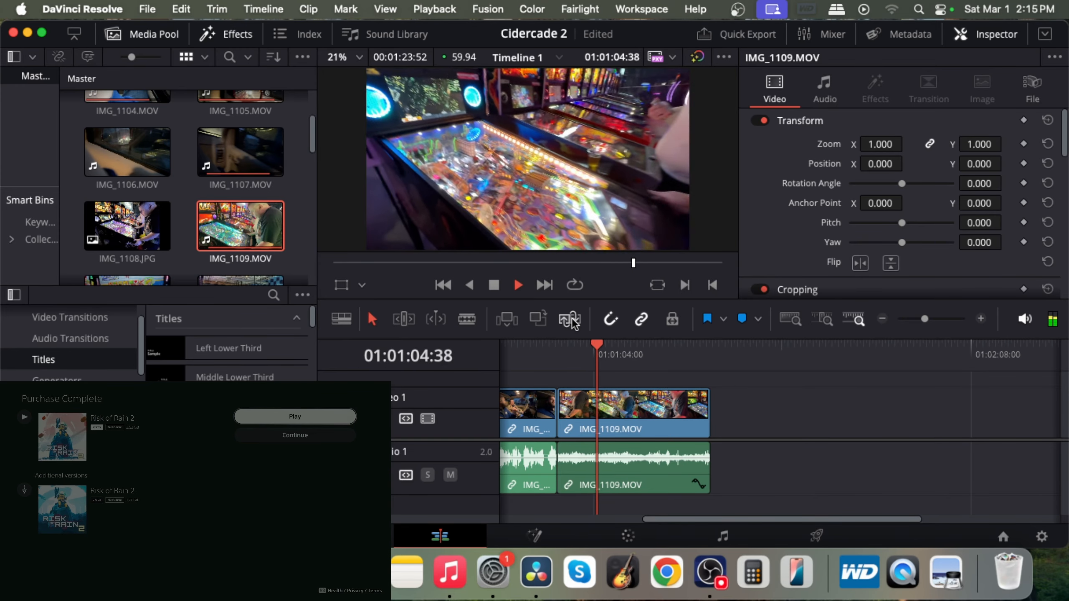
pyautogui.press('space')
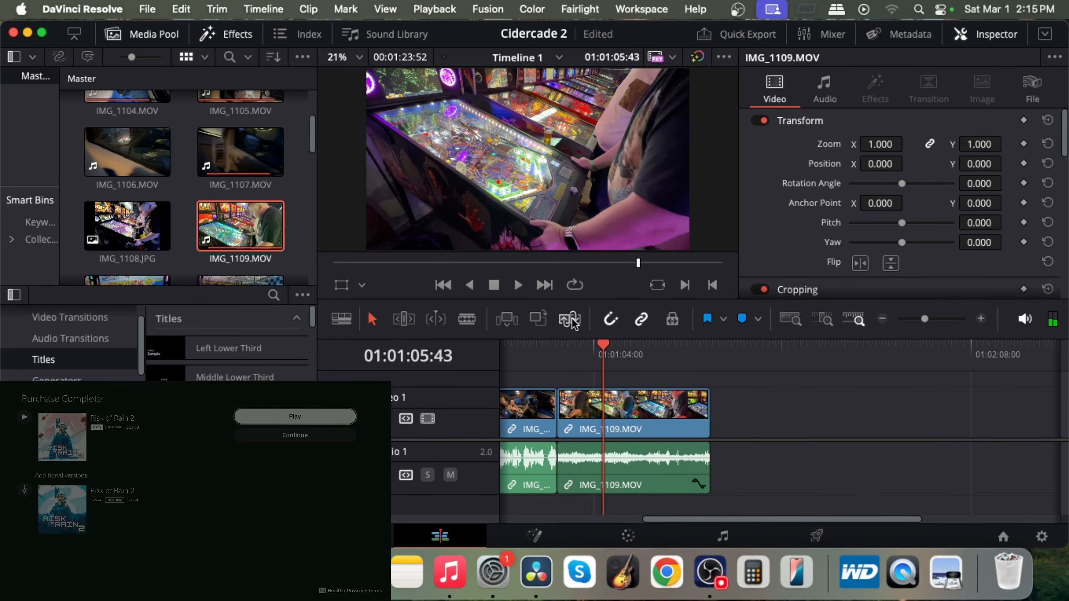
pyautogui.click(466, 319)
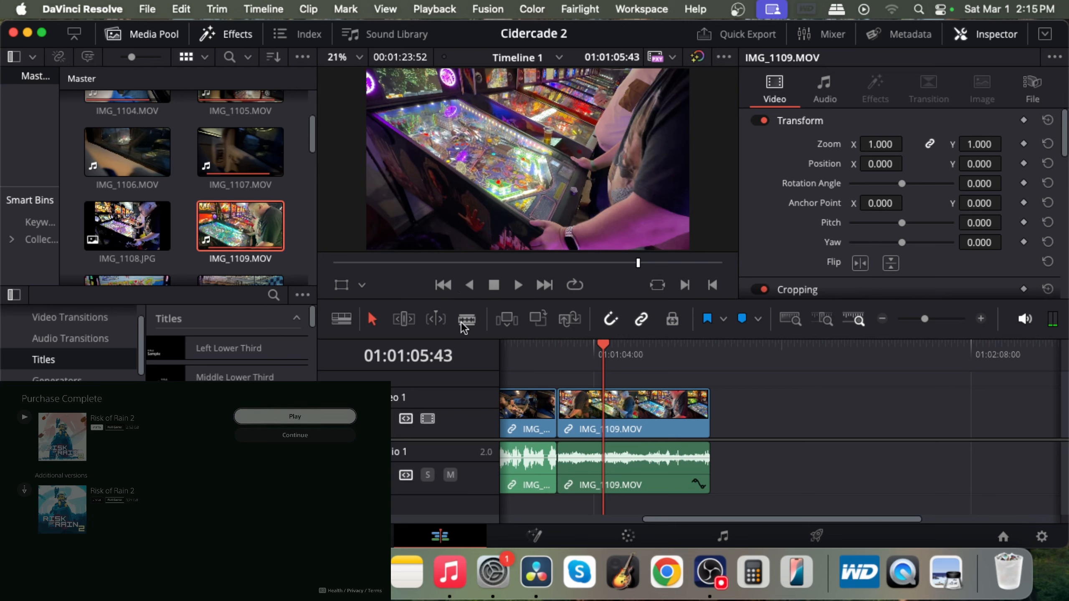
pyautogui.click(608, 417)
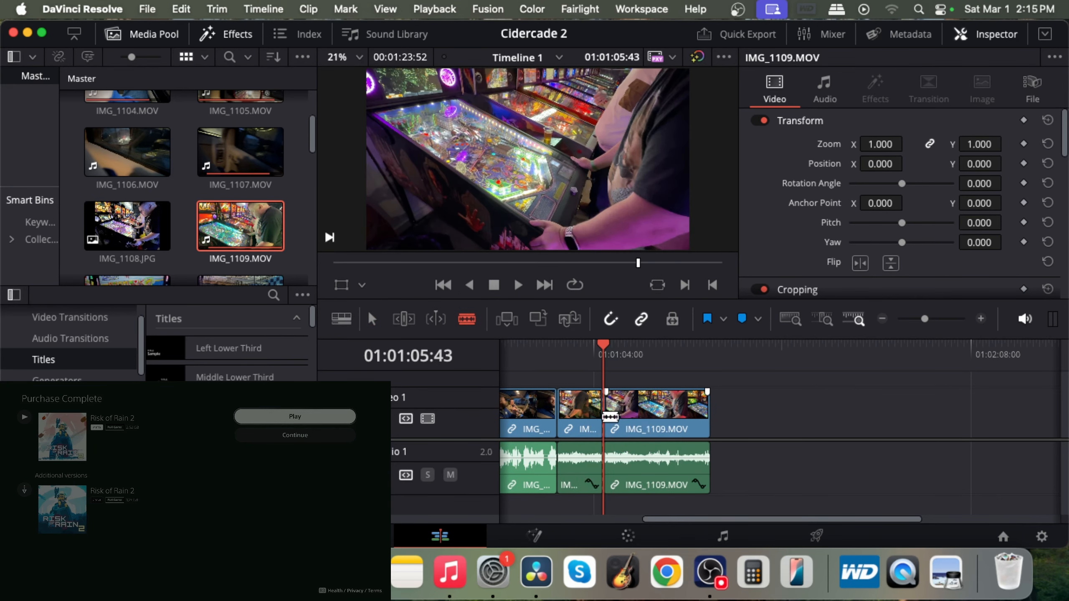
# - Play the IMG_1109 footage after the second cut up to 01:01:13:03 to look for the next cut point
pyautogui.press('space')
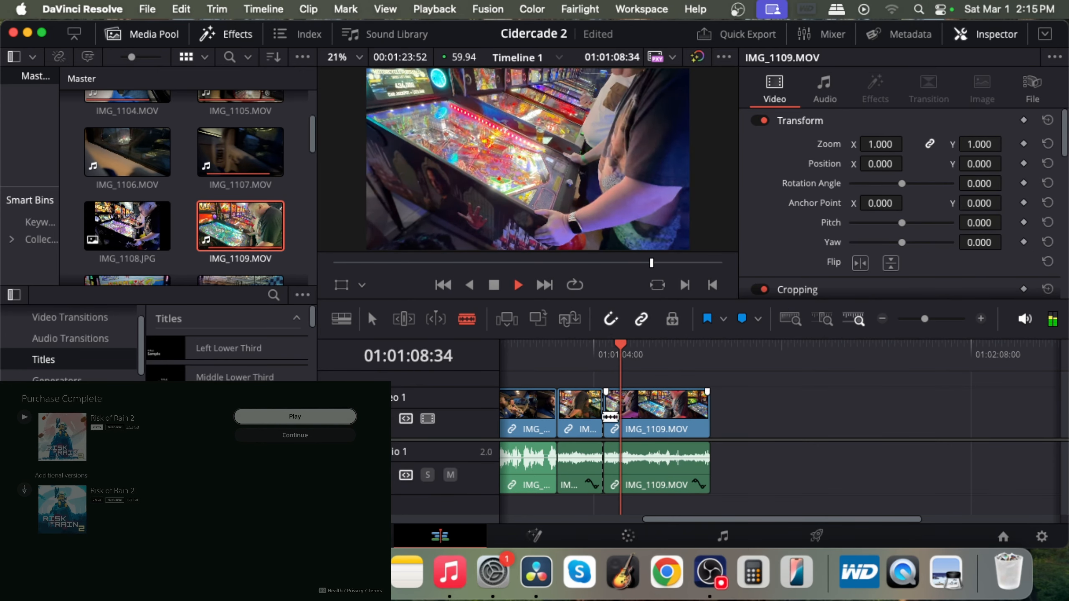
pyautogui.press('space')
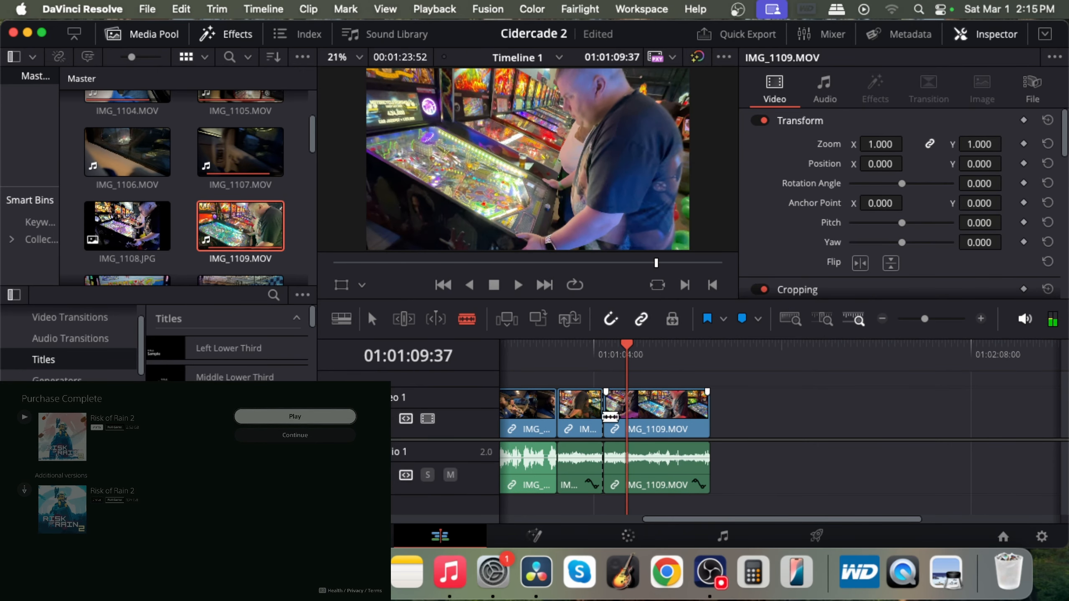
pyautogui.press('super+s')
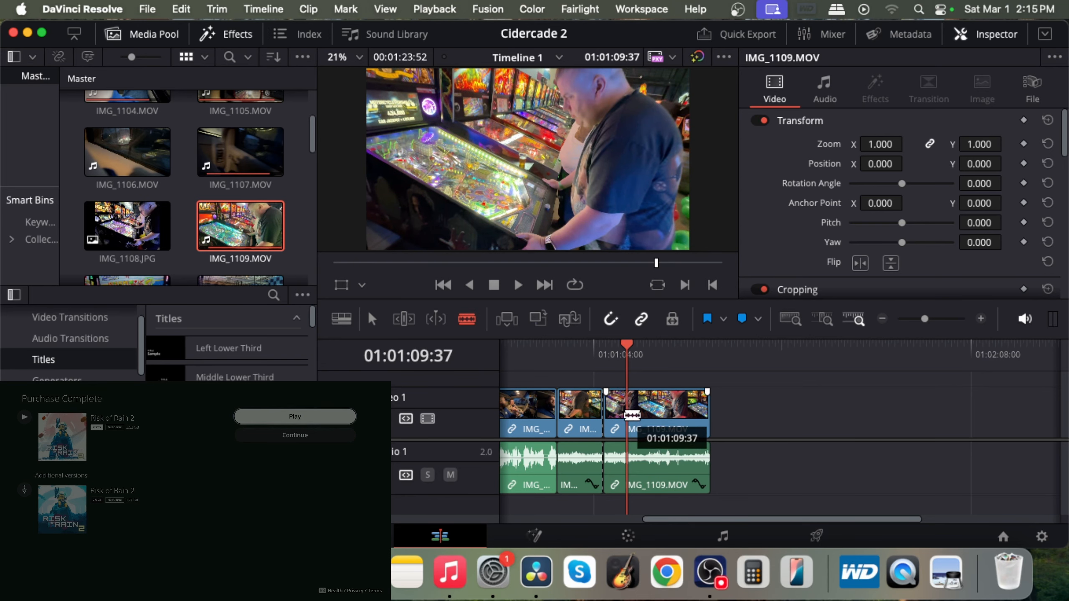
pyautogui.press('space')
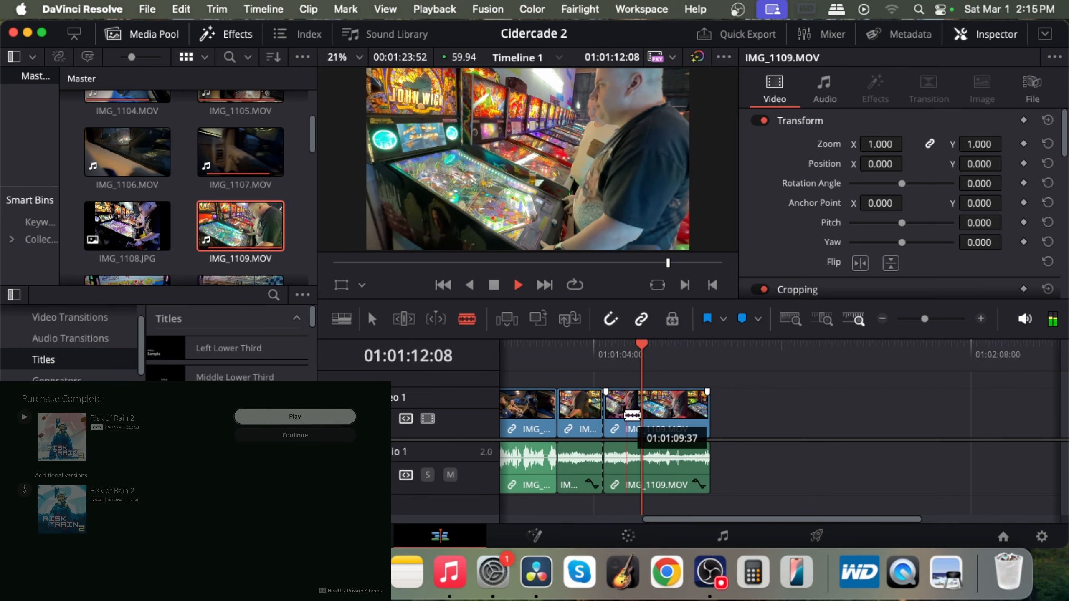
pyautogui.press('space')
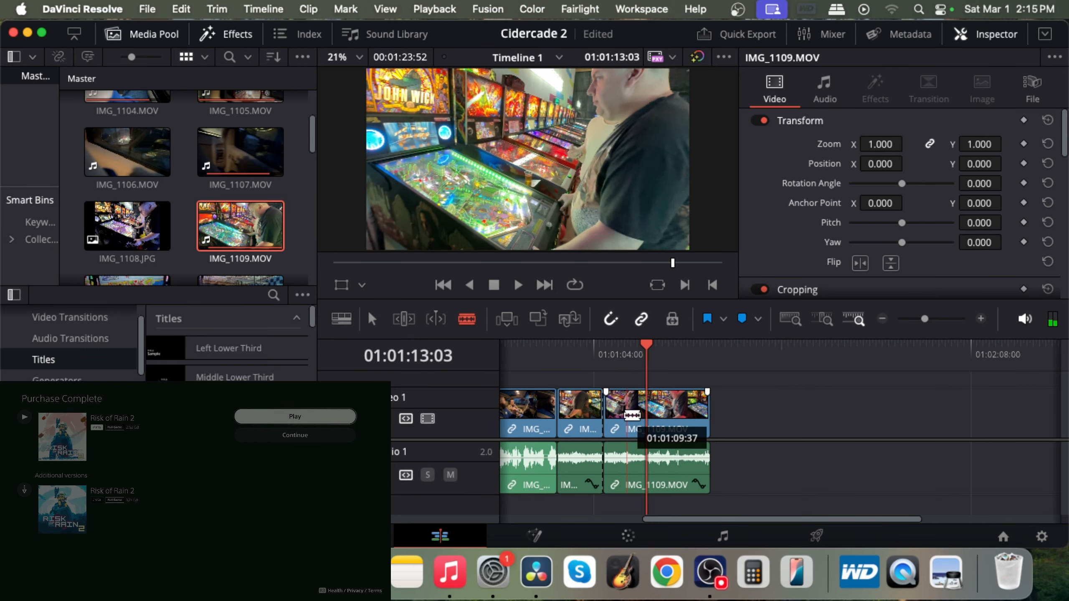
pyautogui.press('q')
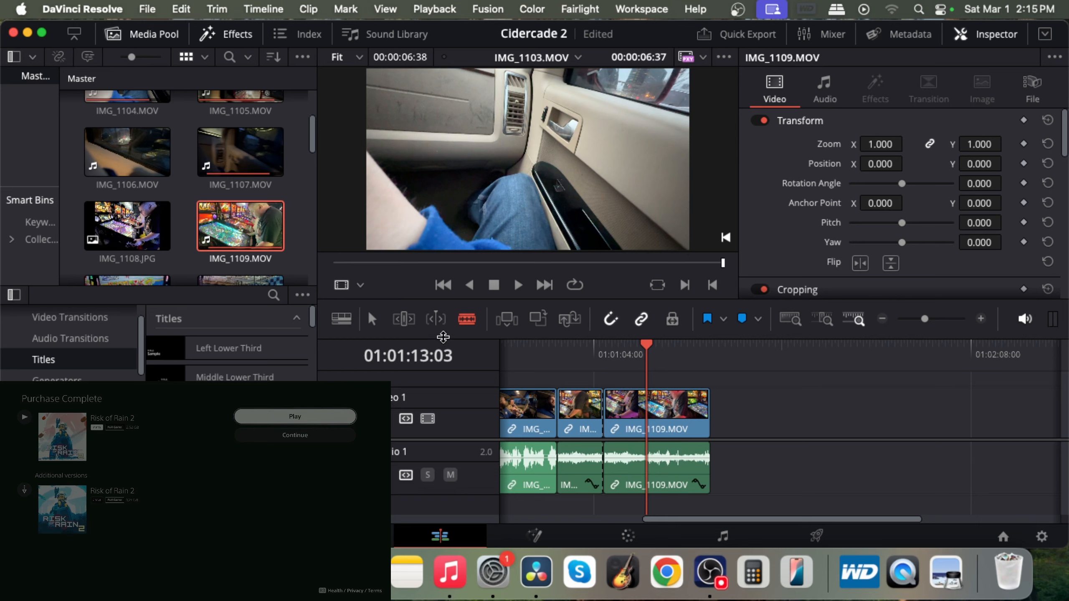
# - Return to selection mode and play in reverse through the first IMG_1109 segment to the end of IMG_1107
pyautogui.click(369, 322)
pyautogui.click(576, 347)
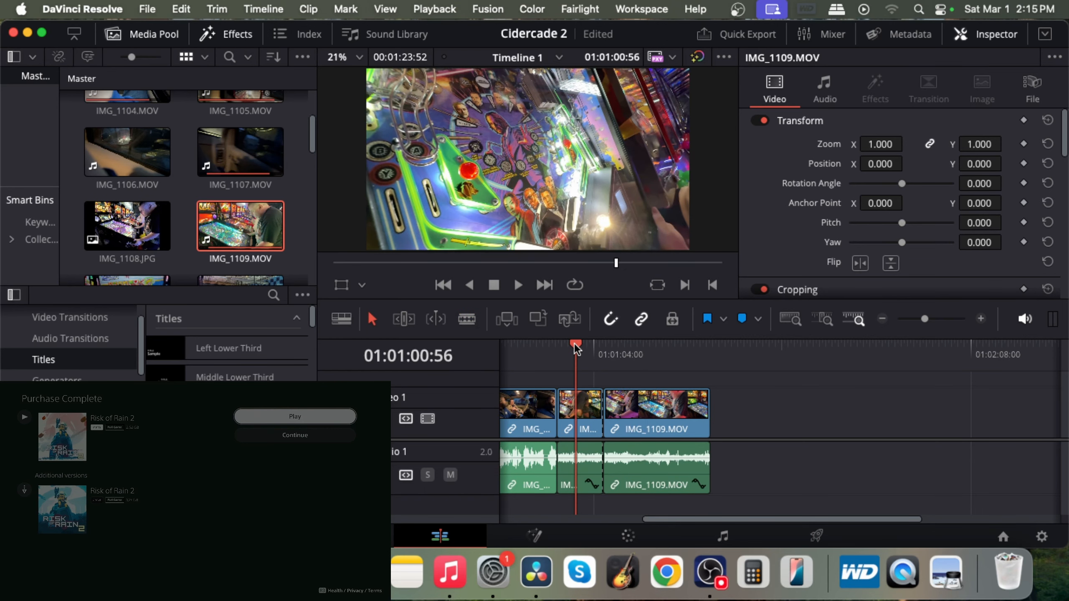
pyautogui.press('l')
pyautogui.press('j')
pyautogui.press('j')
pyautogui.press('j')
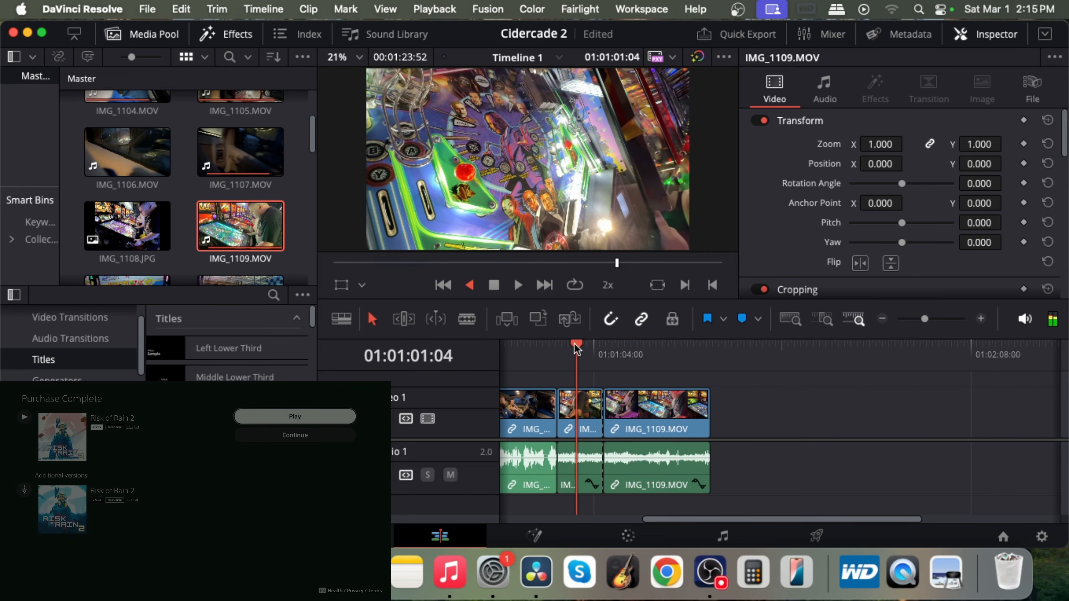
pyautogui.press('k')
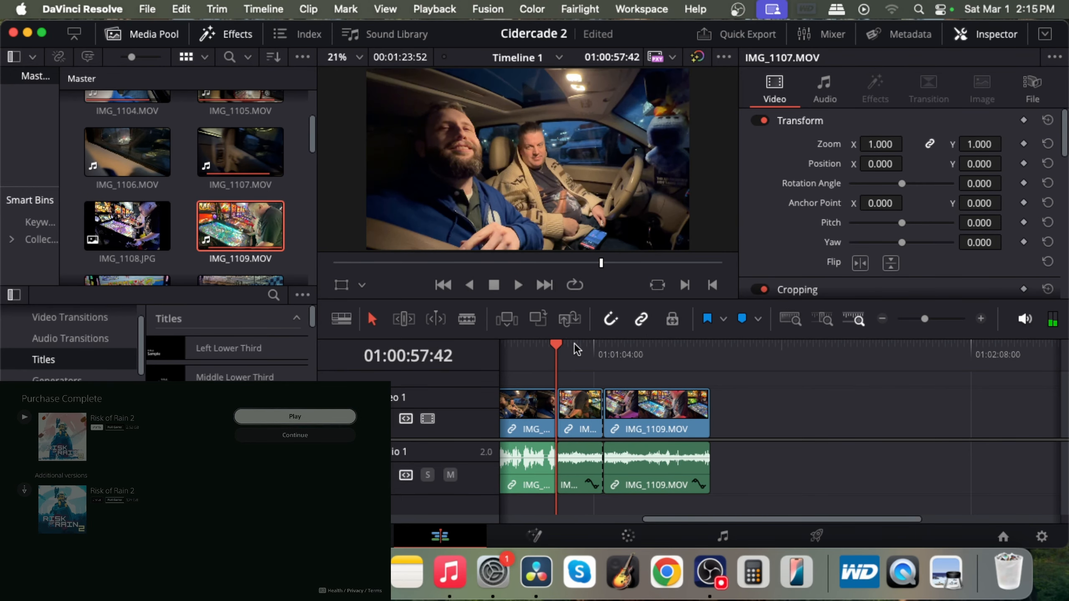
# - Review the join between IMG_1107 and IMG_1109 and undo the last split in IMG_1109
pyautogui.press('l')
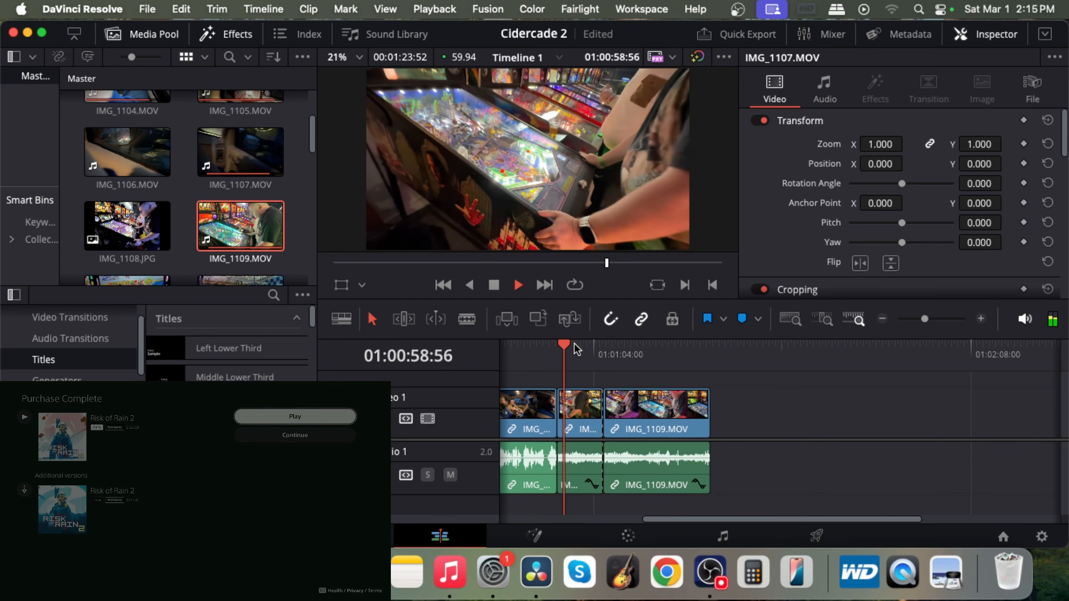
pyautogui.press('j')
pyautogui.press('k')
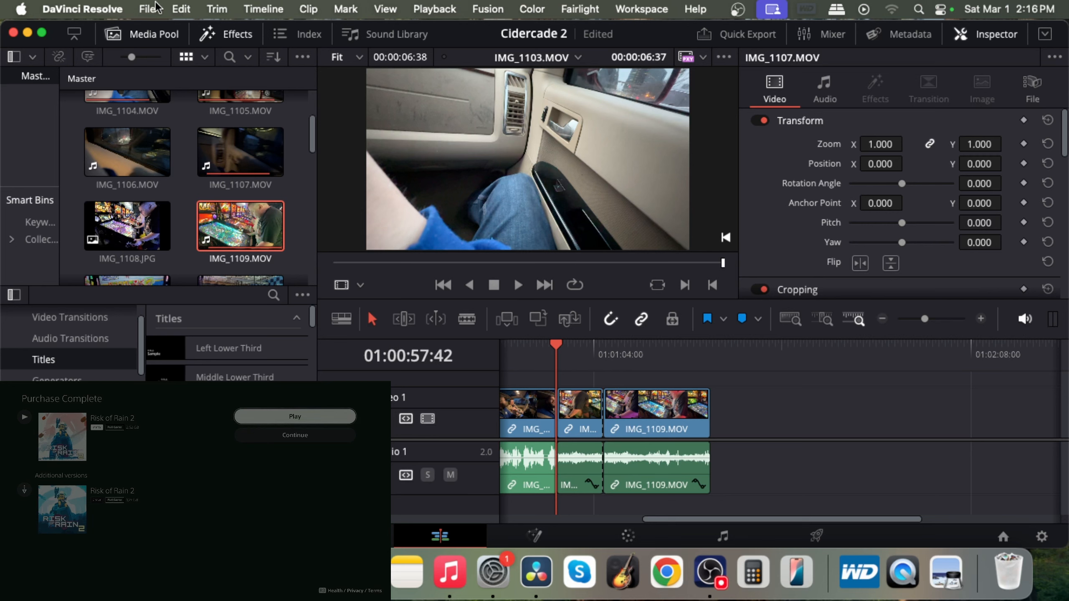
pyautogui.press('super+z')
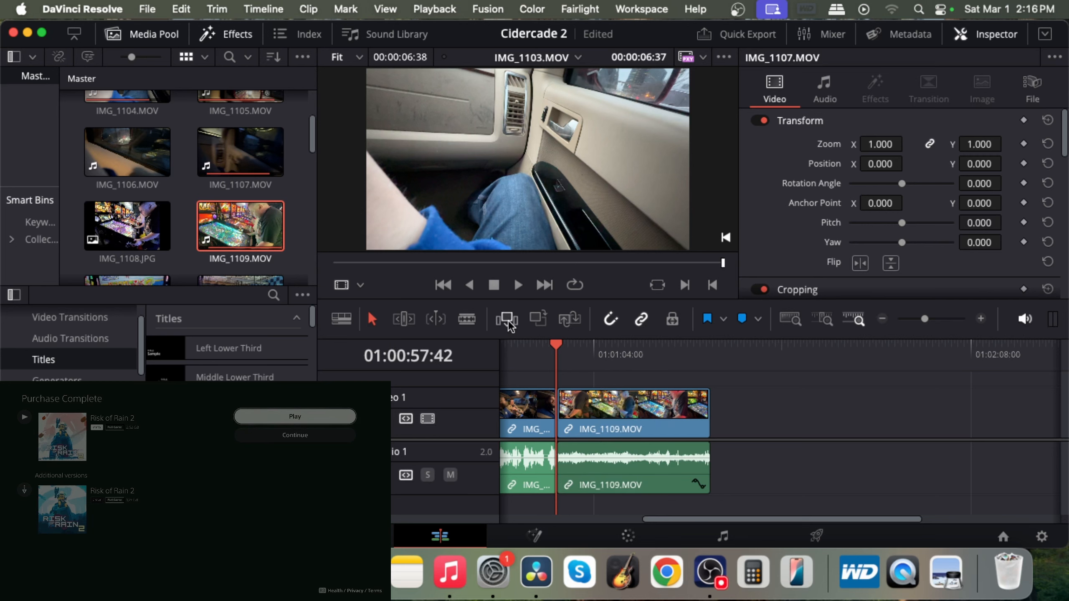
# - Play back and forth through the opening of IMG_1109 and split the clip at 01:00:58:43
pyautogui.click(556, 349)
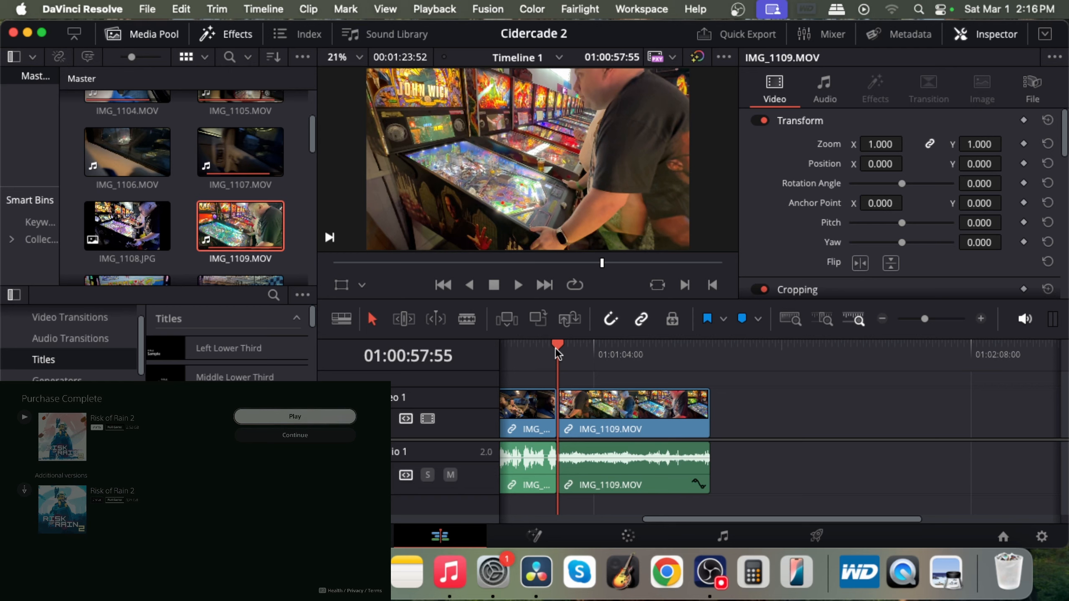
pyautogui.press('space')
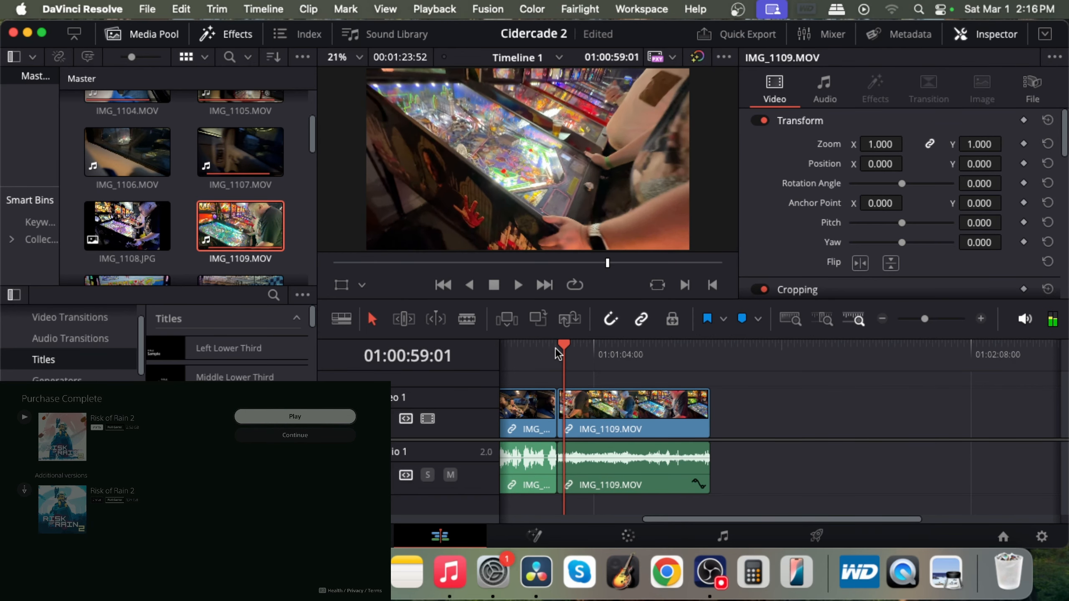
pyautogui.press('j')
pyautogui.press('k')
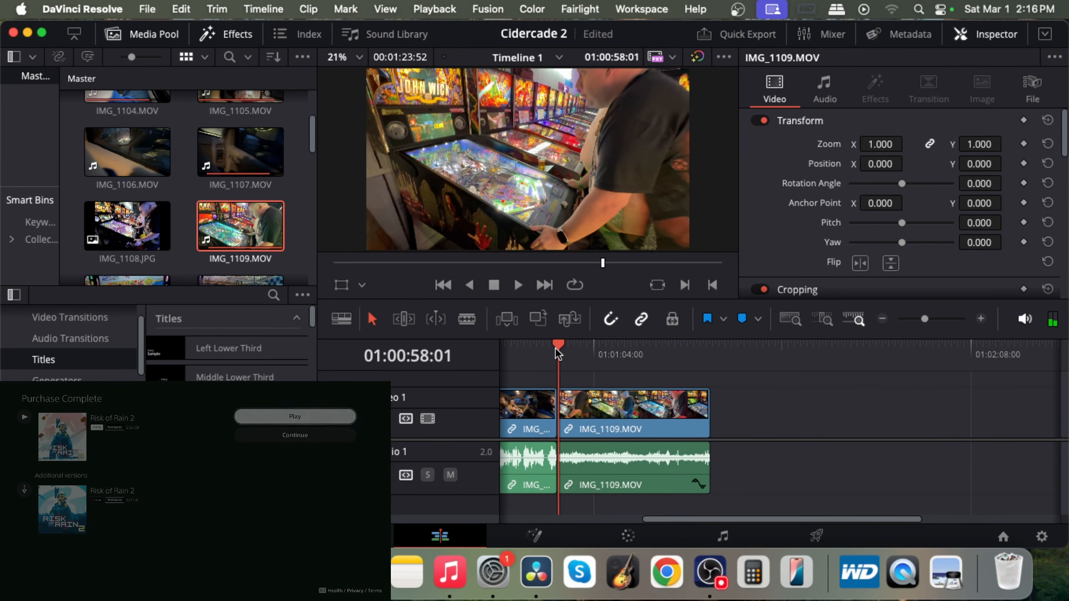
pyautogui.press('l')
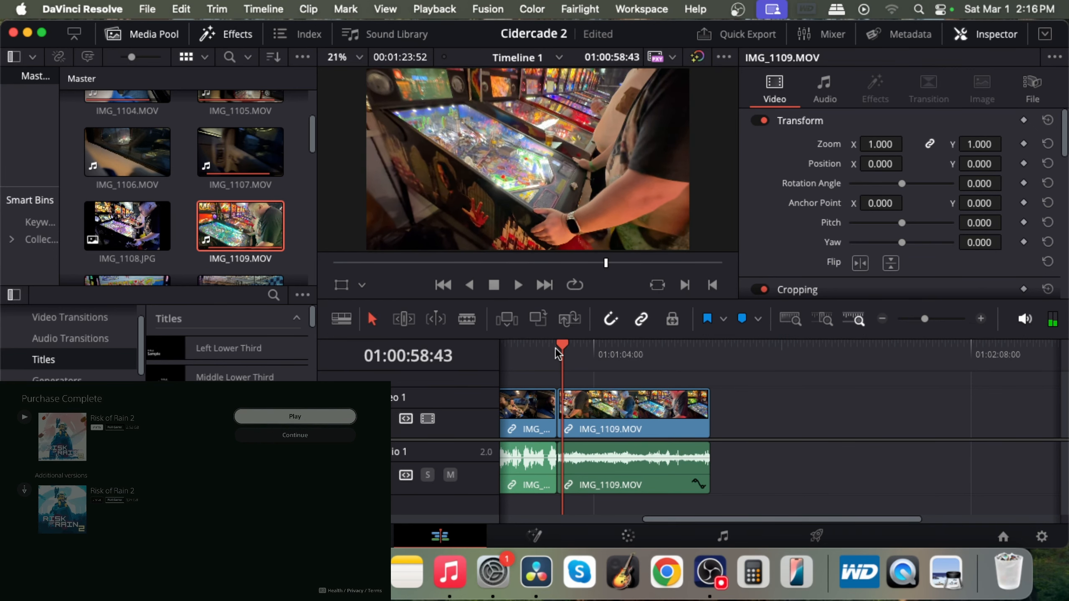
pyautogui.click(980, 319)
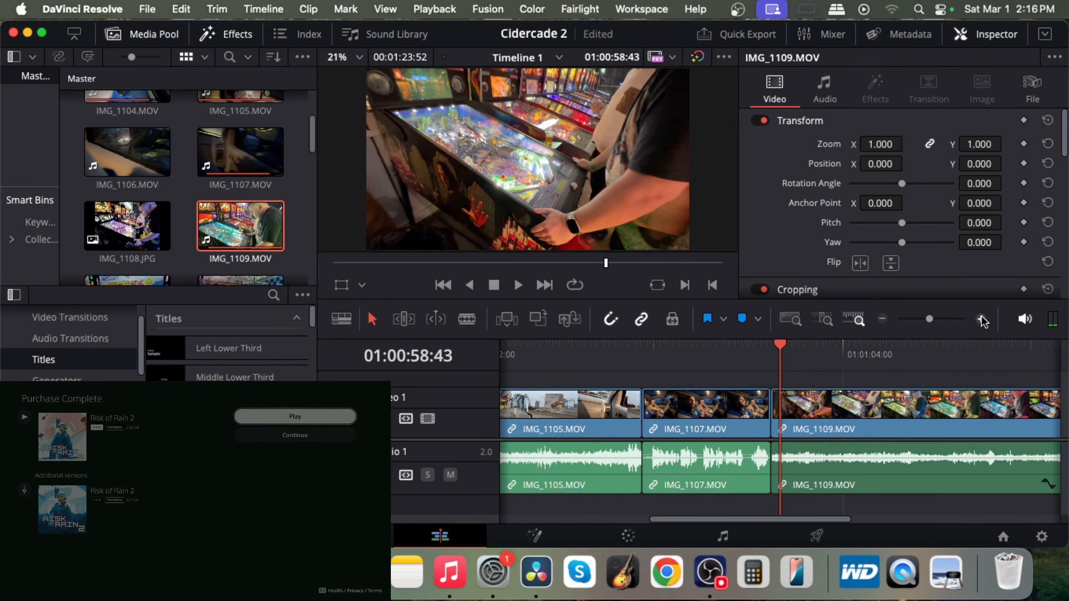
pyautogui.click(981, 319)
pyautogui.click(466, 318)
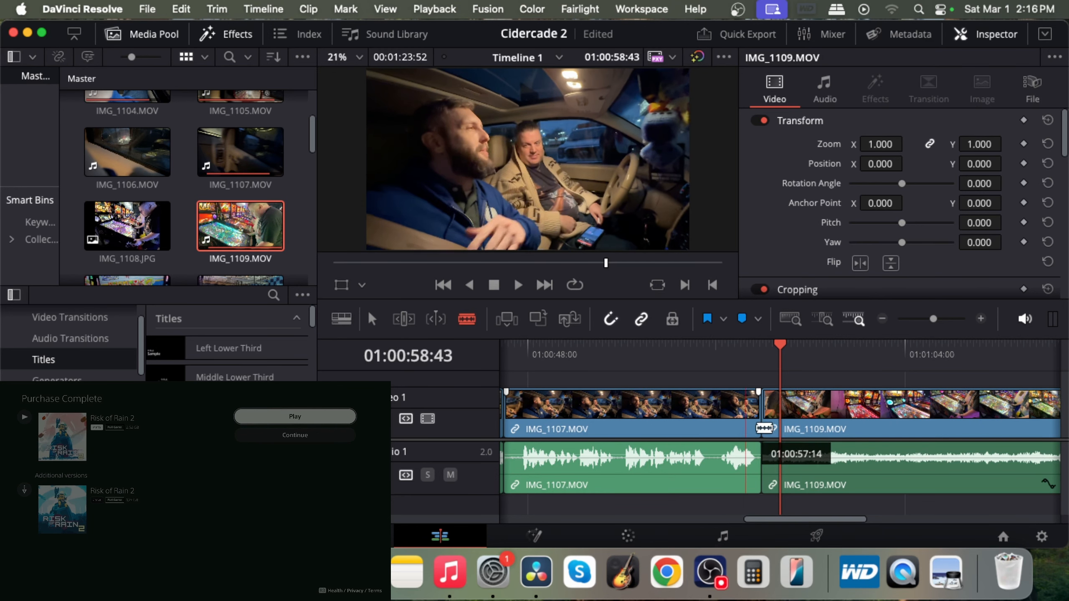
pyautogui.click(780, 438)
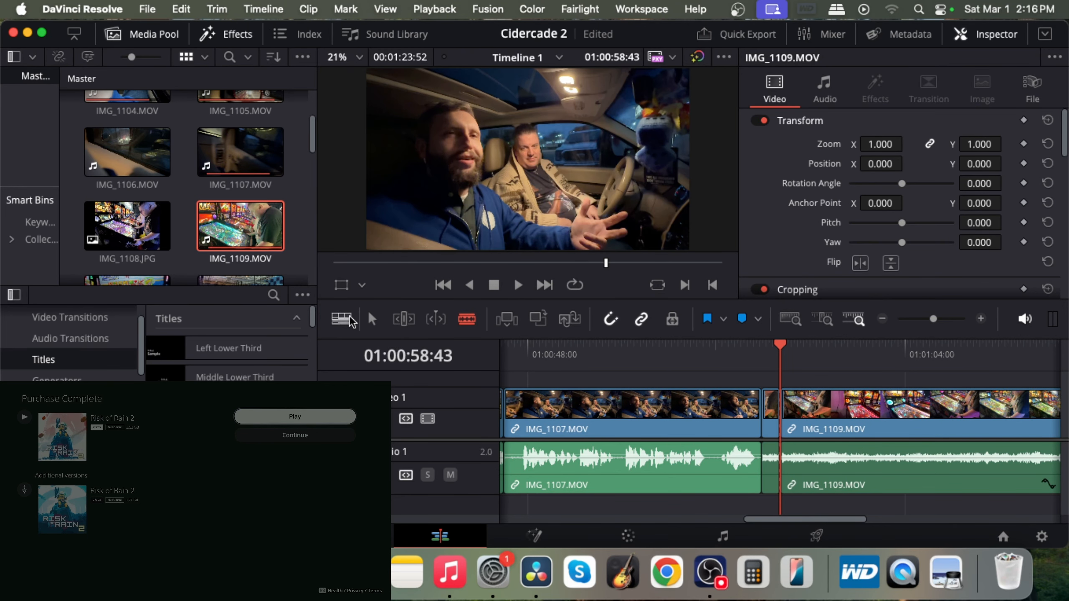
# - Ripple delete the short IMG_1109 segment between the end of IMG_1107 and the cut at 01:00:58:43
pyautogui.click(371, 319)
pyautogui.rightClick(769, 415)
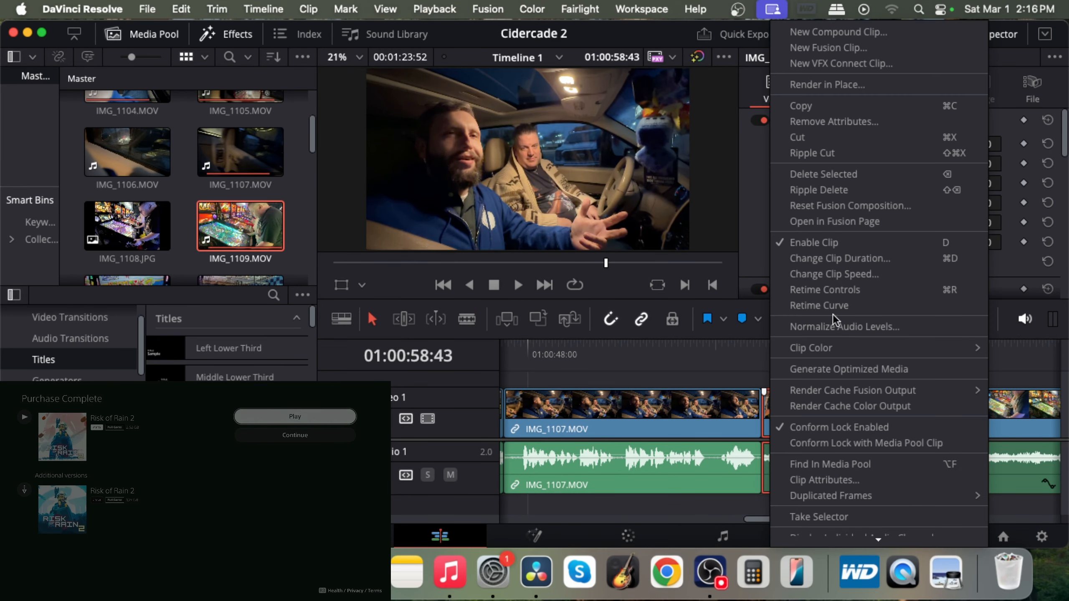
pyautogui.click(847, 191)
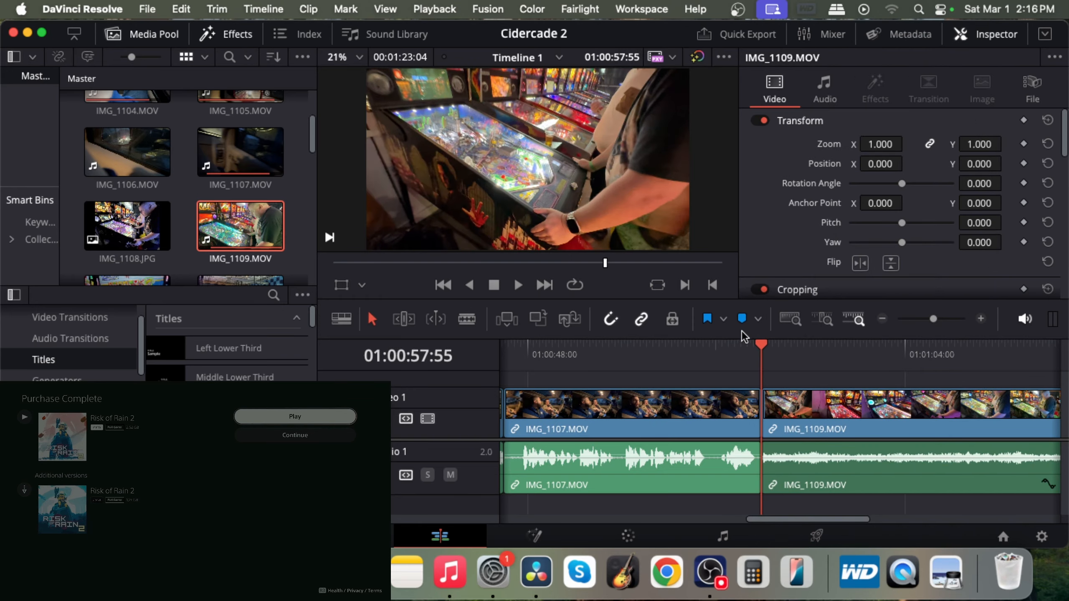
# - Play from the end of IMG_1107 into IMG_1109 and split IMG_1109 at 01:01:00:41
pyautogui.click(747, 345)
pyautogui.press('space')
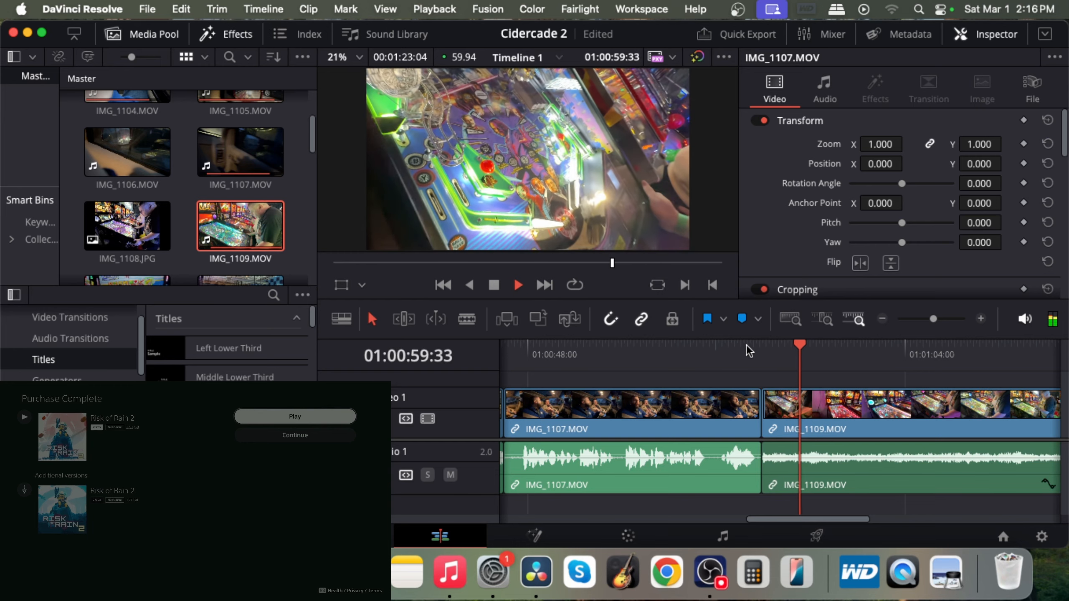
pyautogui.press('space')
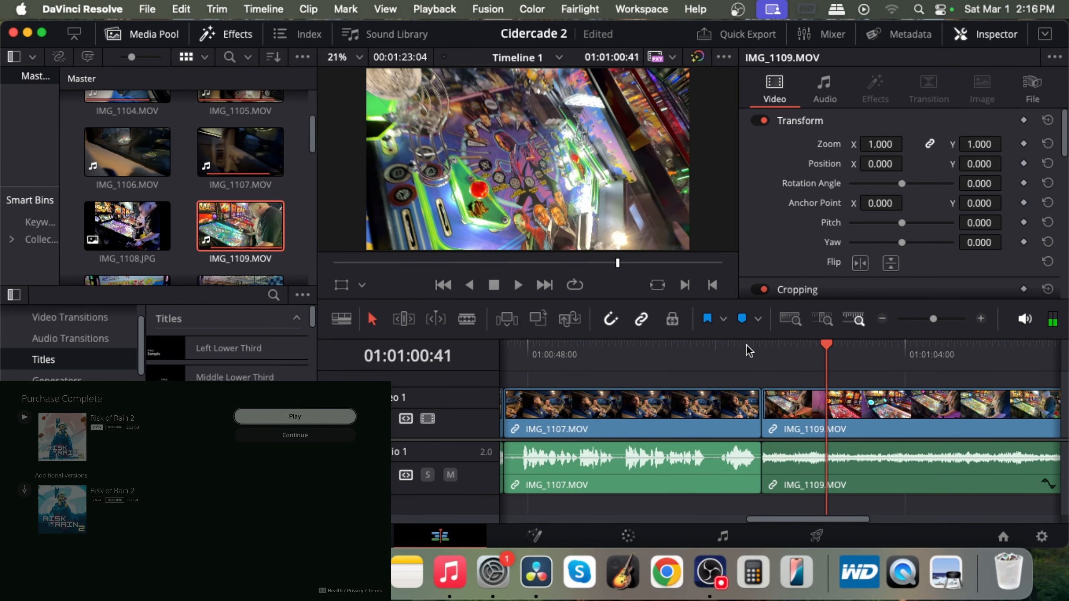
pyautogui.click(466, 318)
pyautogui.click(827, 408)
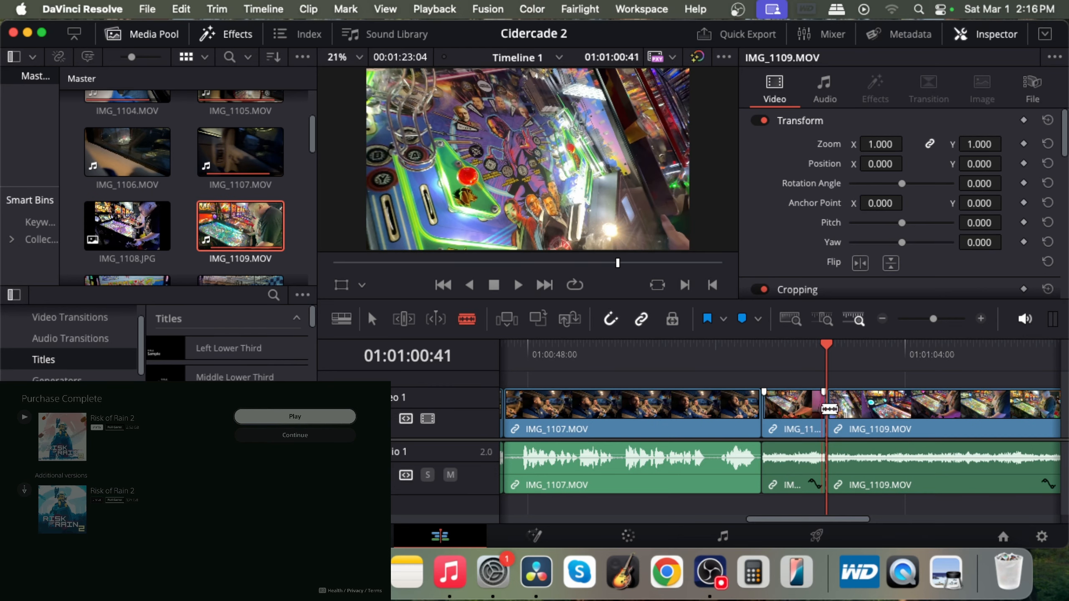
# - Split IMG_1109 again at 01:01:01:55 and ripple delete the segment between the two cuts
pyautogui.press('space')
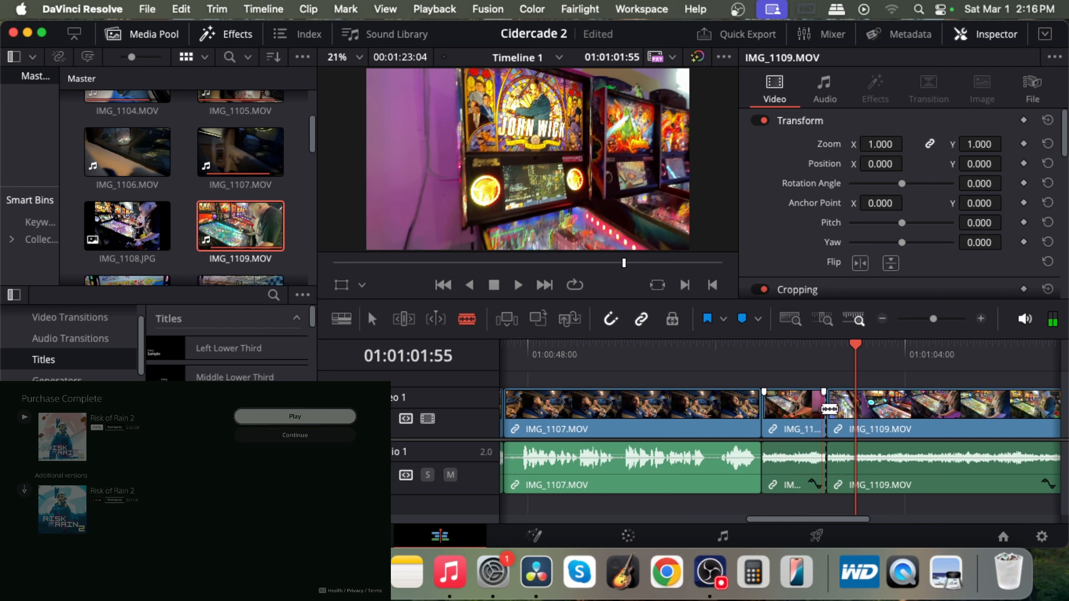
pyautogui.click(855, 409)
pyautogui.press('a')
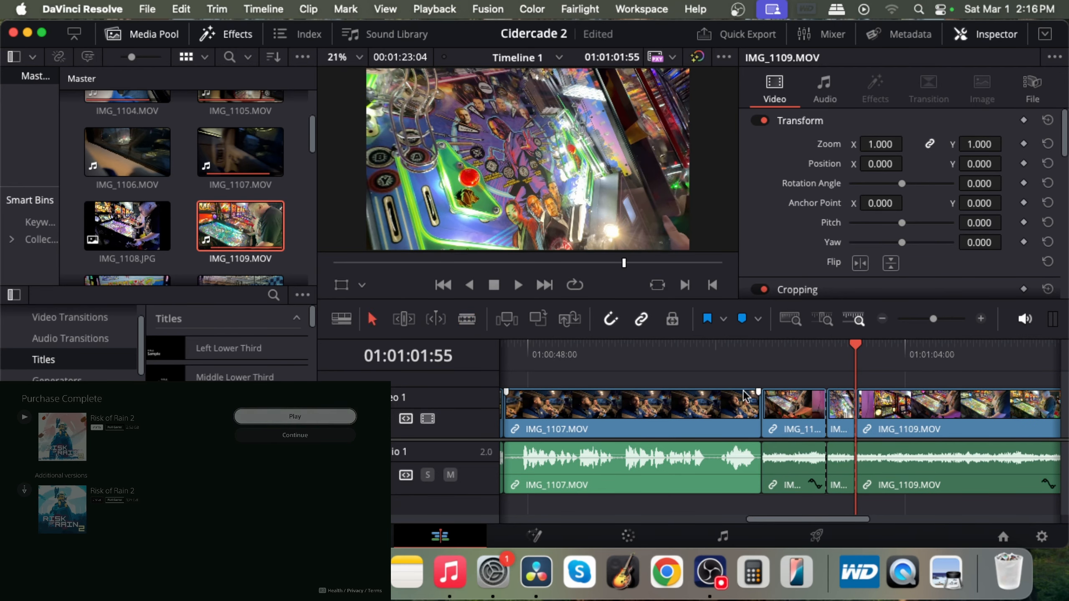
pyautogui.rightClick(843, 414)
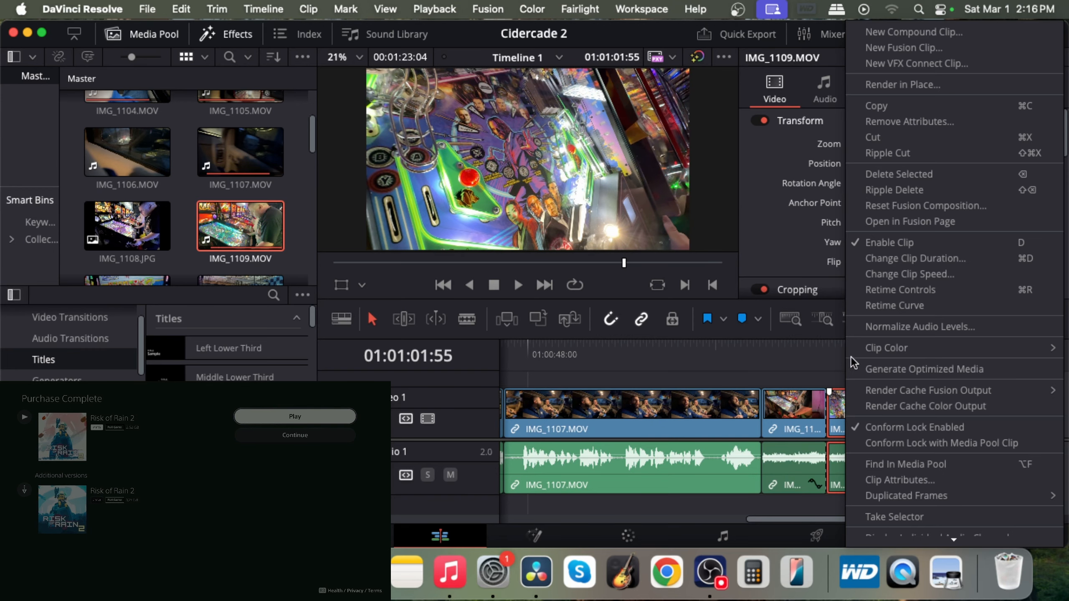
pyautogui.click(886, 189)
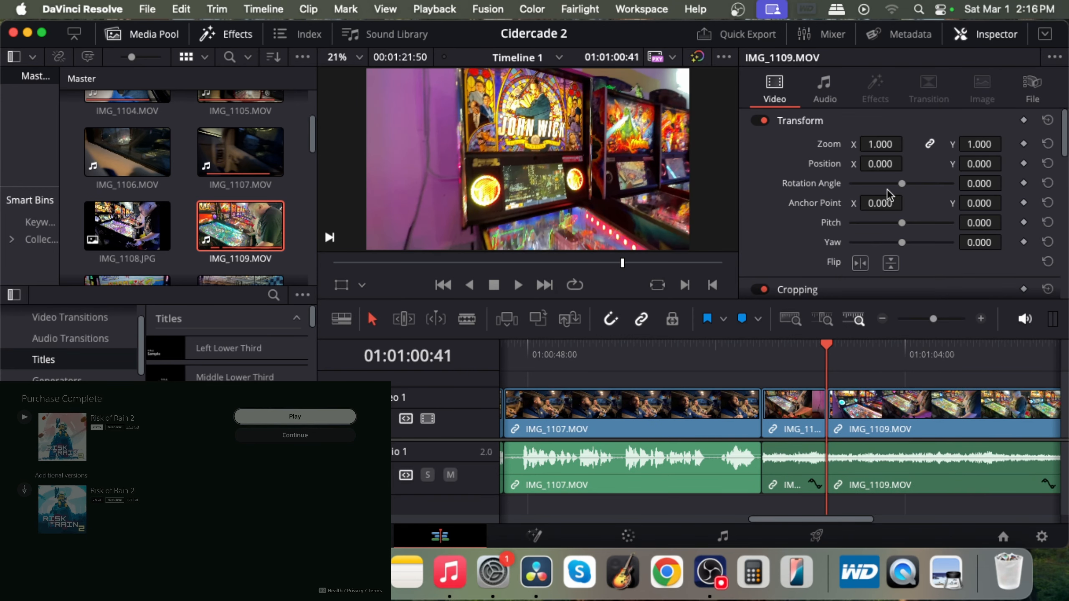
# - Save the project and place the playhead shortly before the last cut in IMG_1109
pyautogui.click(139, 10)
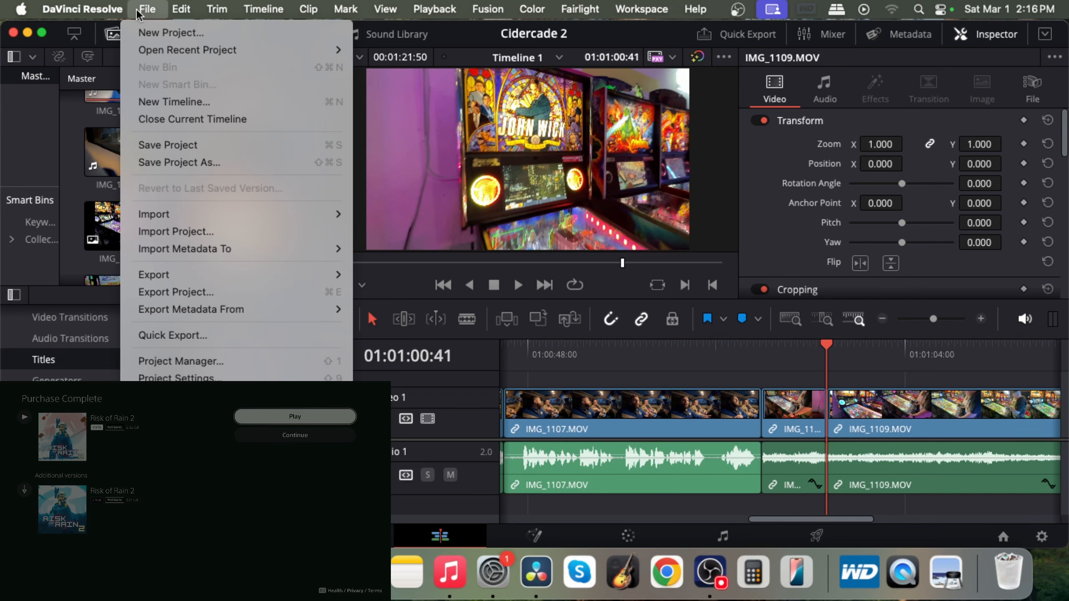
pyautogui.click(152, 149)
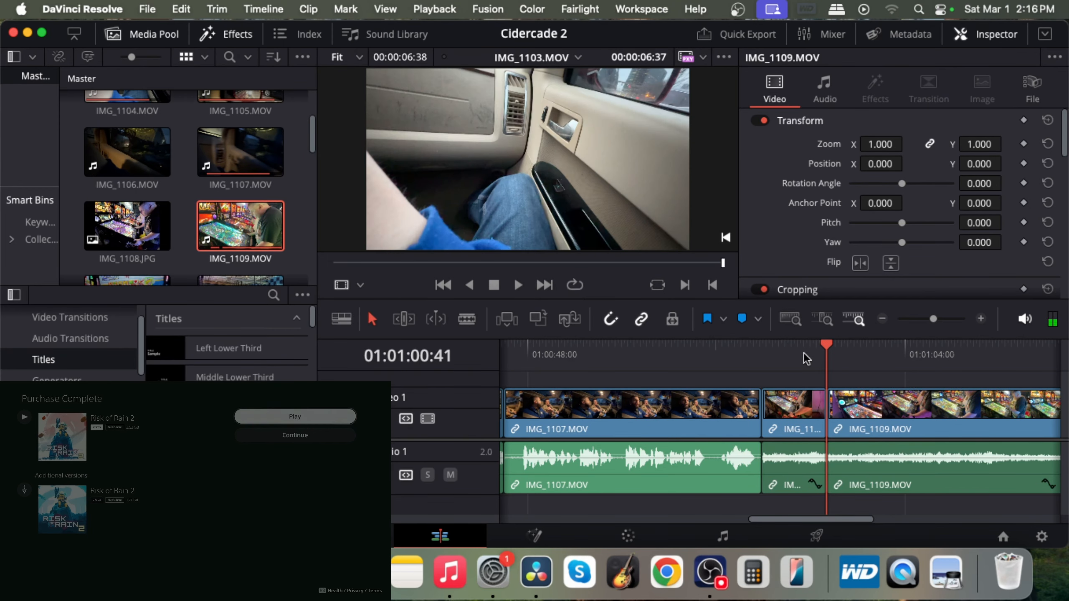
pyautogui.click(806, 351)
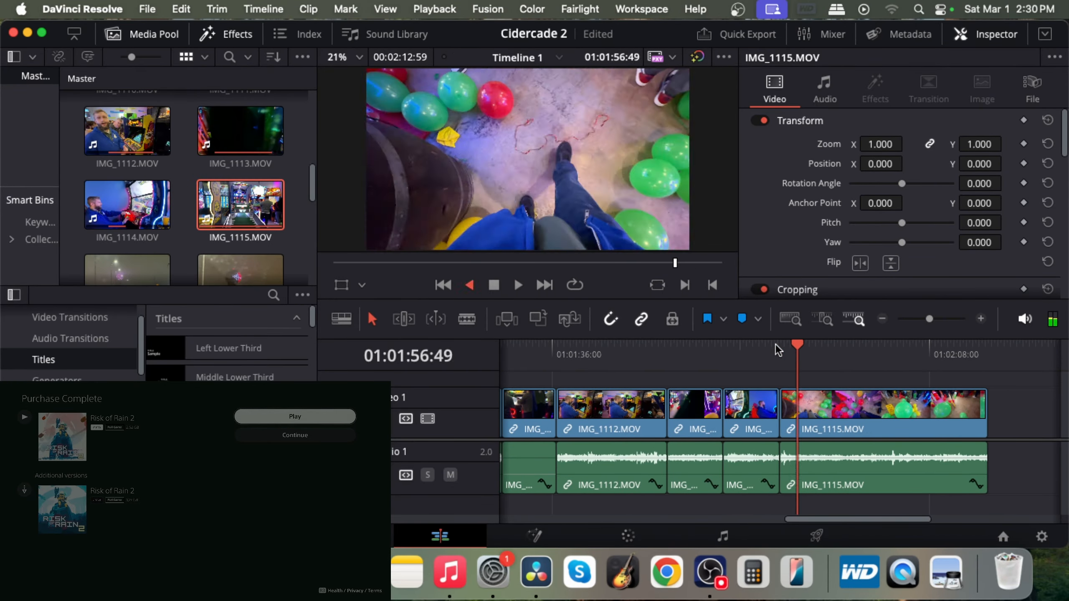
# - Save the Cidercade 2 project again
pyautogui.click(148, 9)
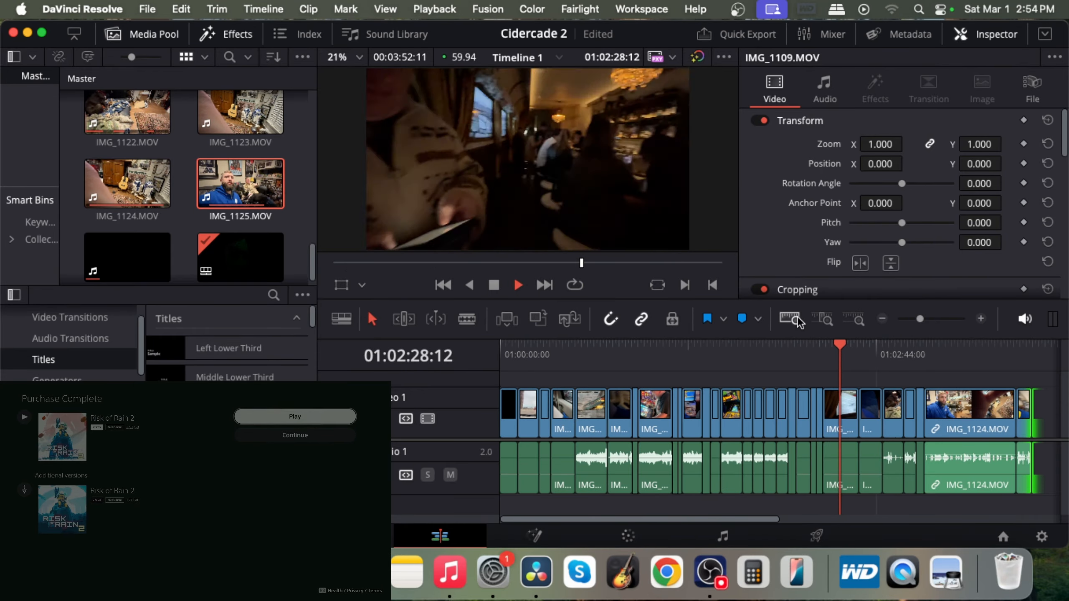
pyautogui.click(147, 9)
pyautogui.click(170, 145)
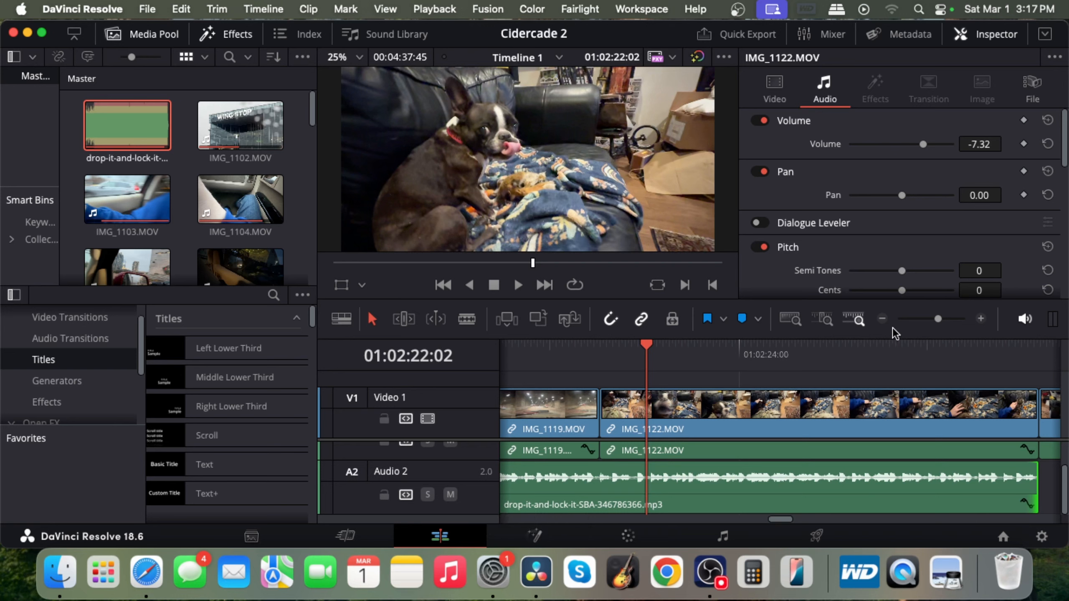
pyautogui.click(823, 319)
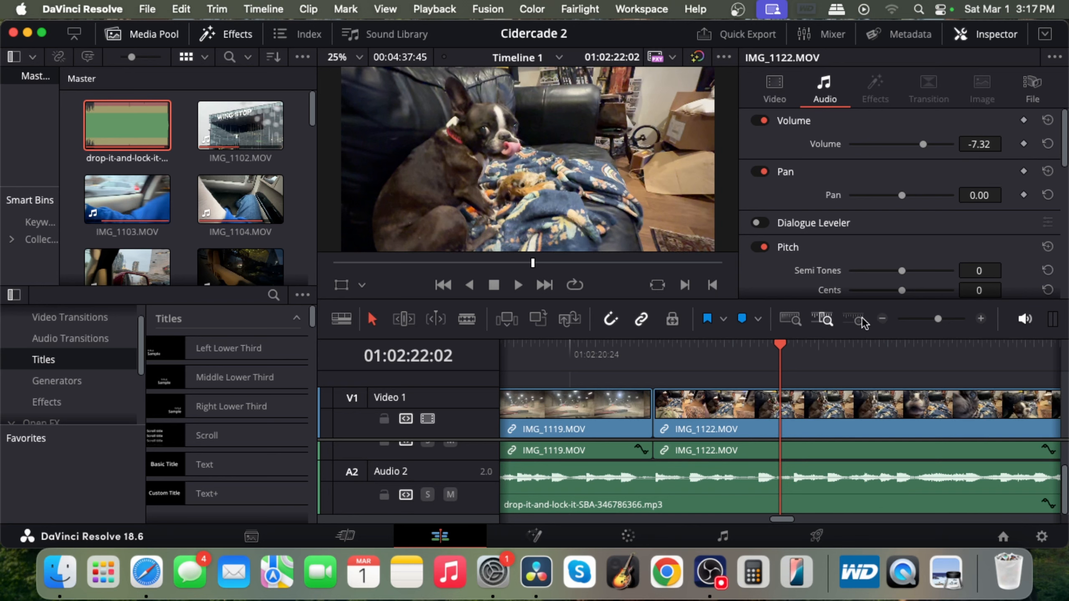
pyautogui.click(786, 322)
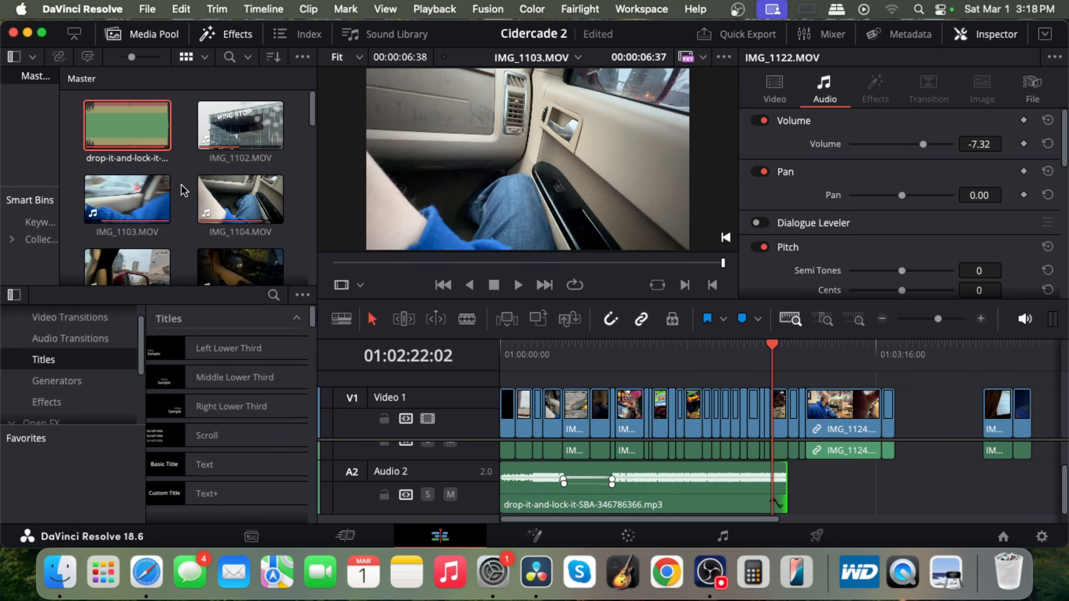
pyautogui.rightClick(181, 184)
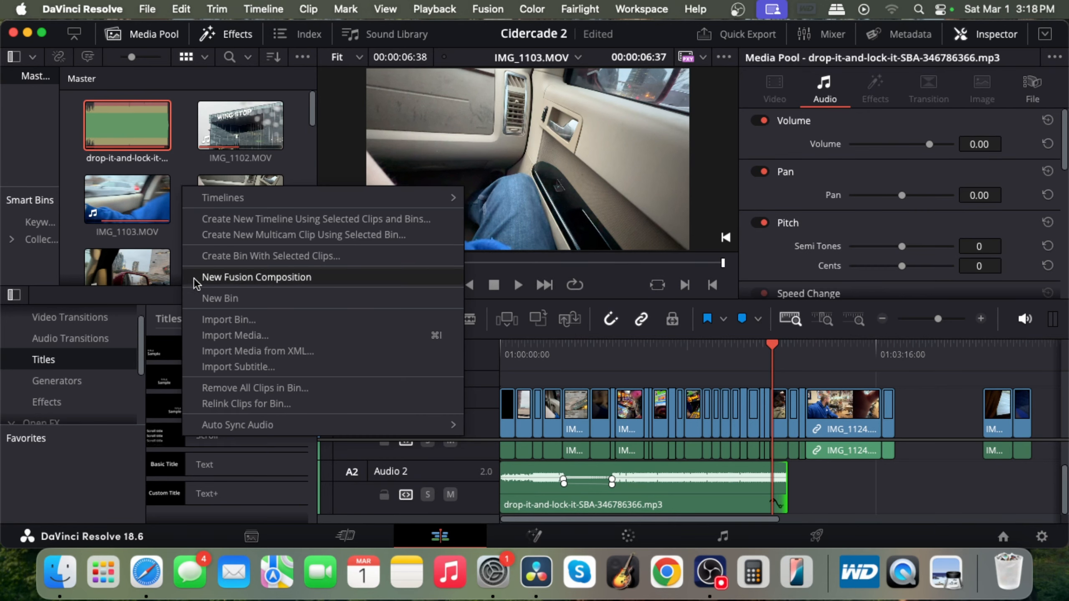
pyautogui.click(178, 157)
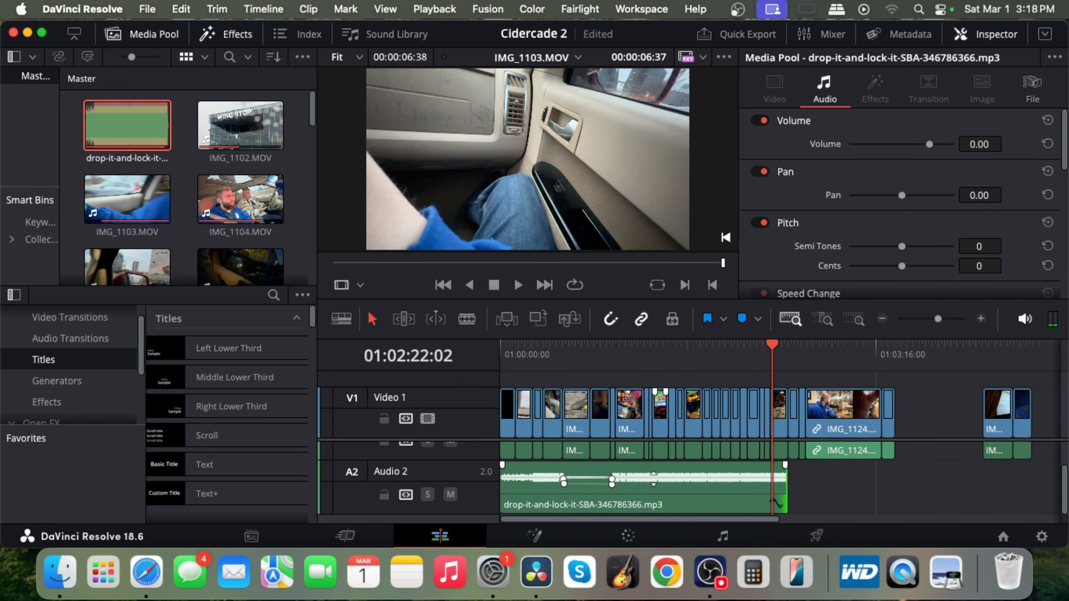
# - Play from IMG_1119 into IMG_1122 over the background music, and return the playhead to the start of IMG_1122 at 01:02:21:03
pyautogui.click(980, 320)
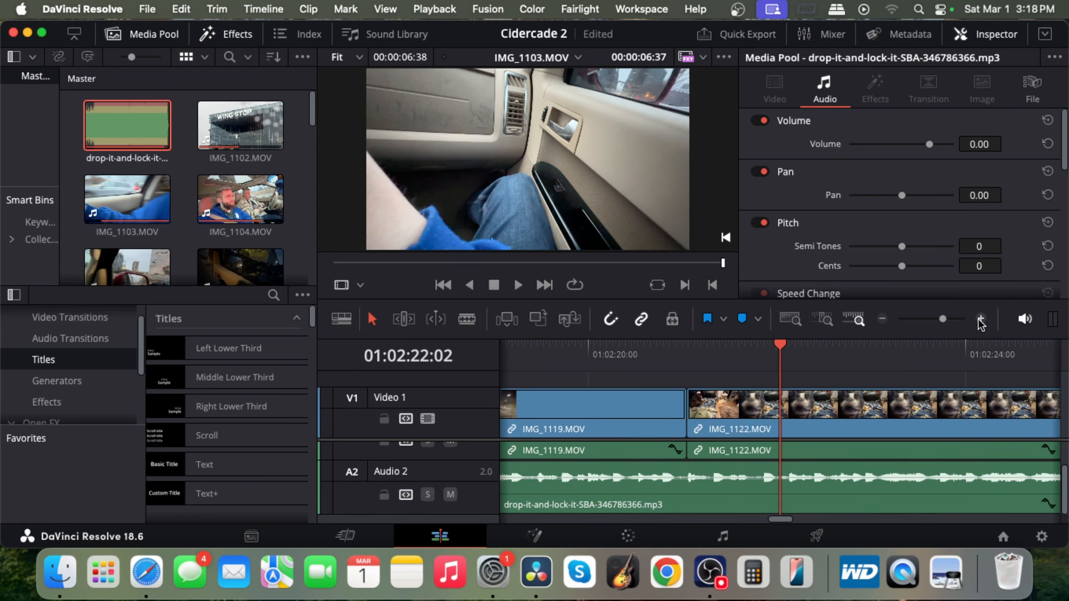
pyautogui.click(884, 318)
pyautogui.click(883, 318)
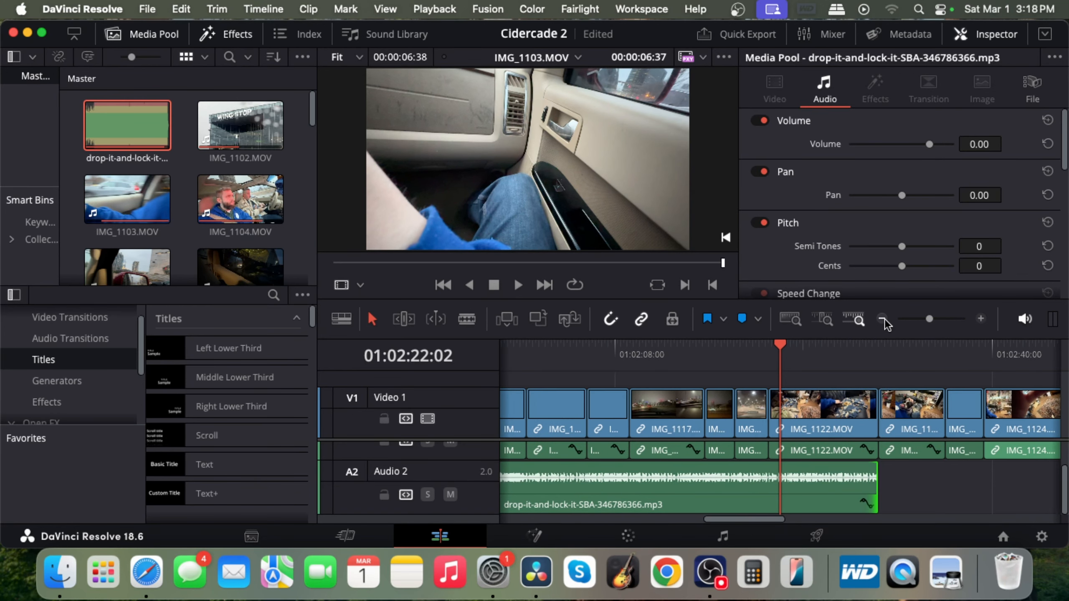
pyautogui.click(735, 344)
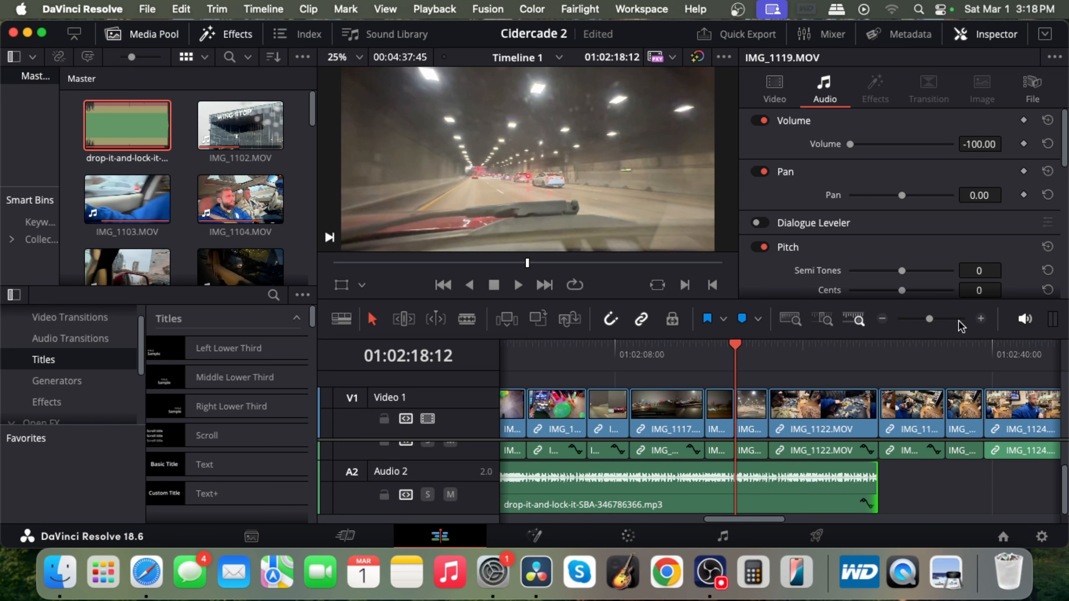
pyautogui.click(979, 321)
pyautogui.hscroll(3, 885, 374)
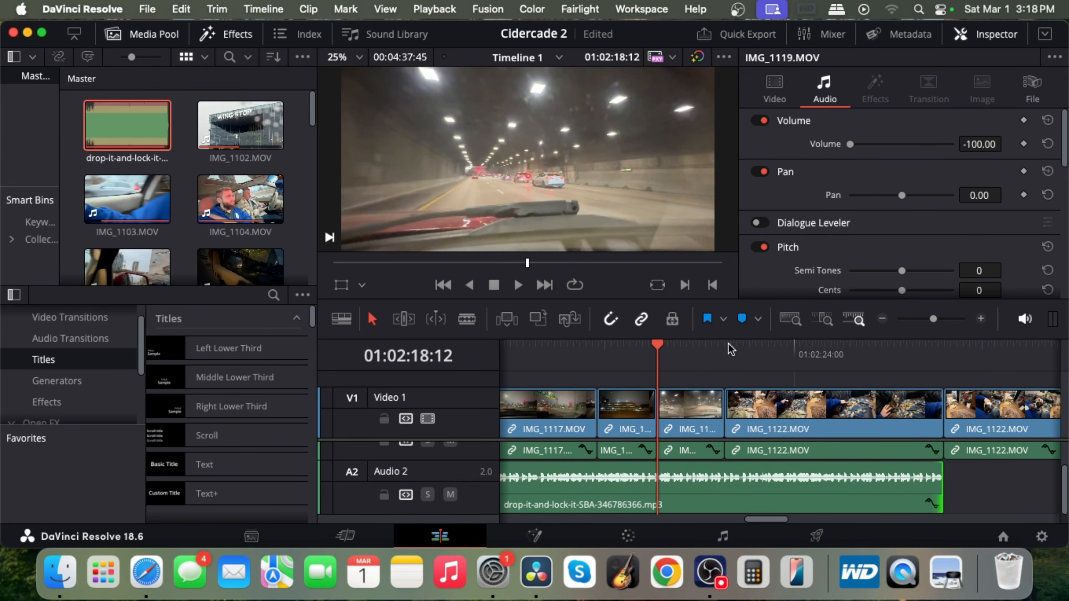
pyautogui.click(692, 342)
pyautogui.press('space')
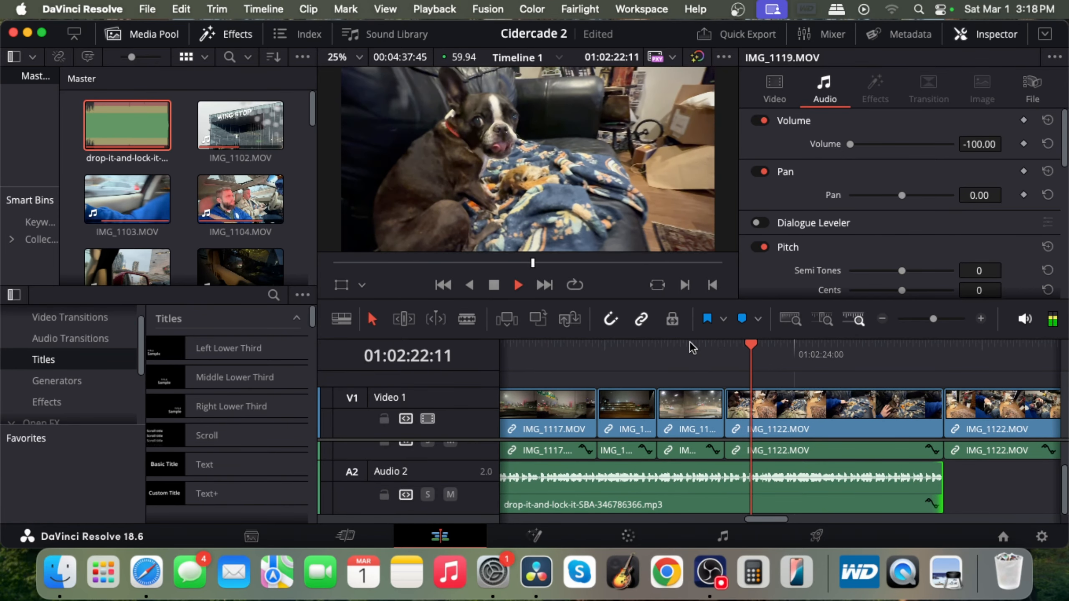
pyautogui.press('space')
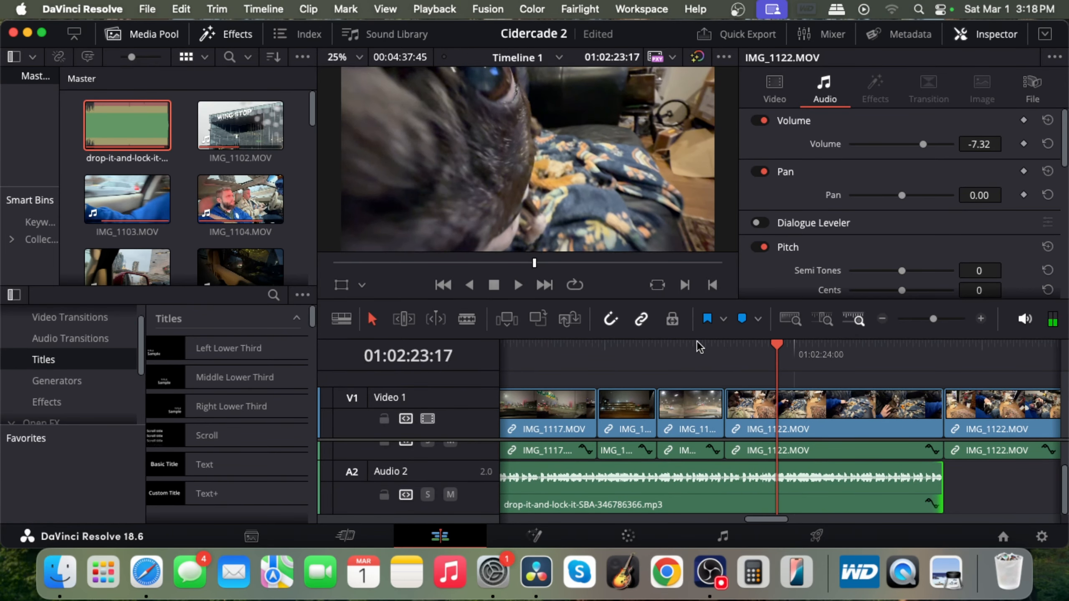
pyautogui.click(696, 346)
pyautogui.click(723, 344)
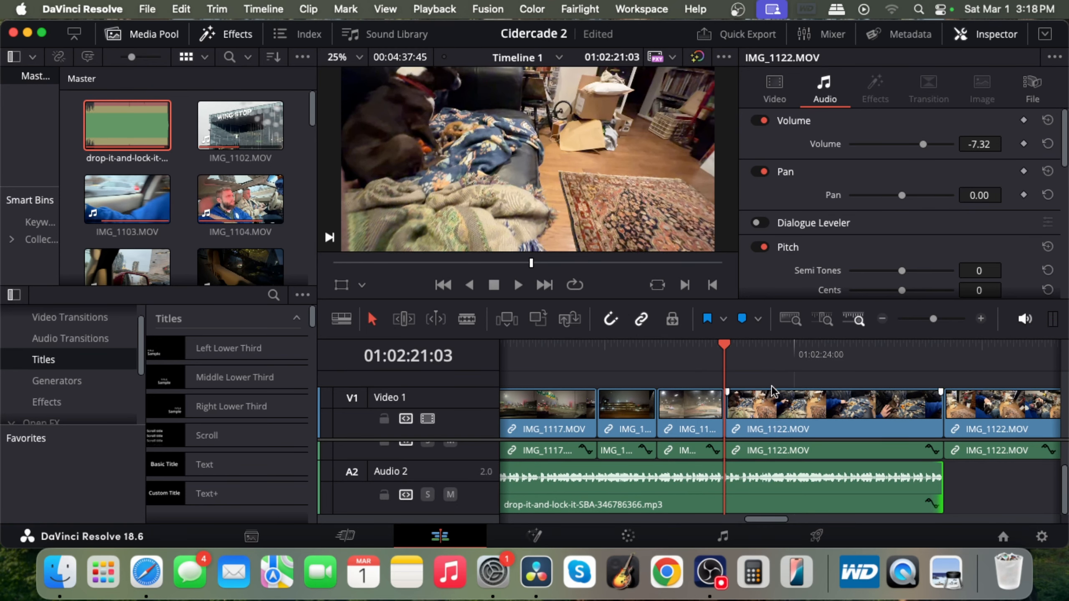
# - Add two volume keyframes to the drop-it-and-lock-it music around the start of IMG_1122, lower the second to silence, and play the fade
pyautogui.click(979, 319)
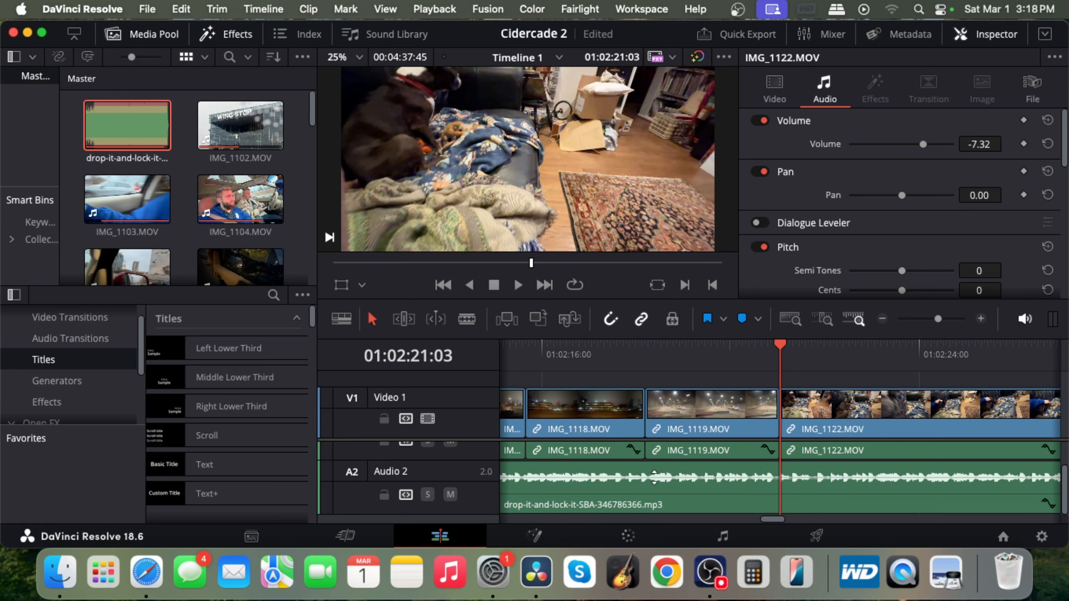
pyautogui.keyDown('alt'); pyautogui.click(758, 478); pyautogui.keyUp('alt')
pyautogui.keyDown('alt'); pyautogui.click(879, 477); pyautogui.keyUp('alt')
pyautogui.click(883, 320)
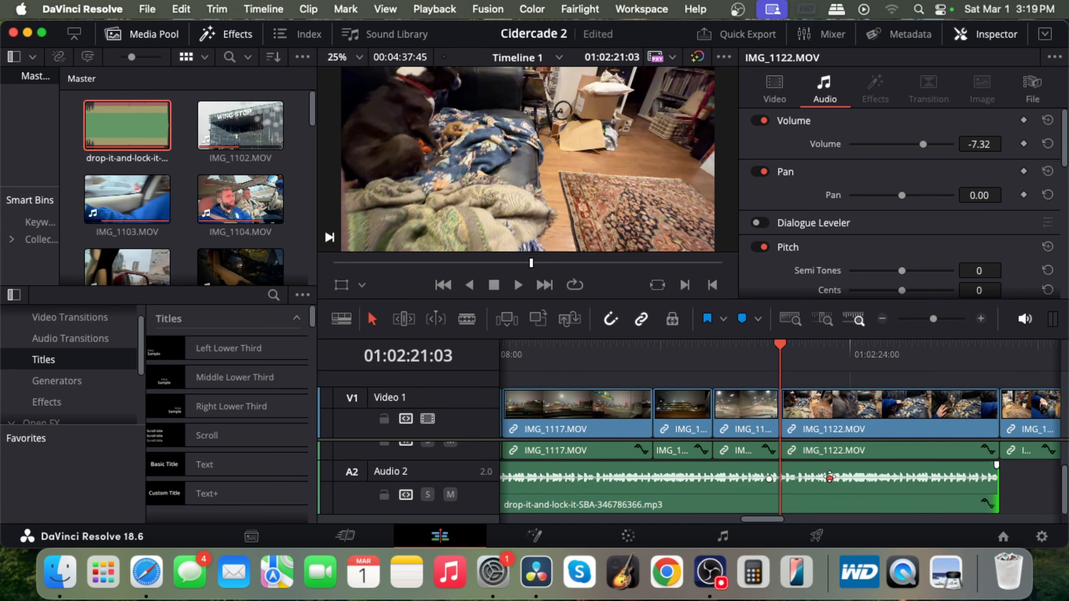
pyautogui.moveTo(830, 478); pyautogui.dragTo(827, 494)
pyautogui.click(755, 349)
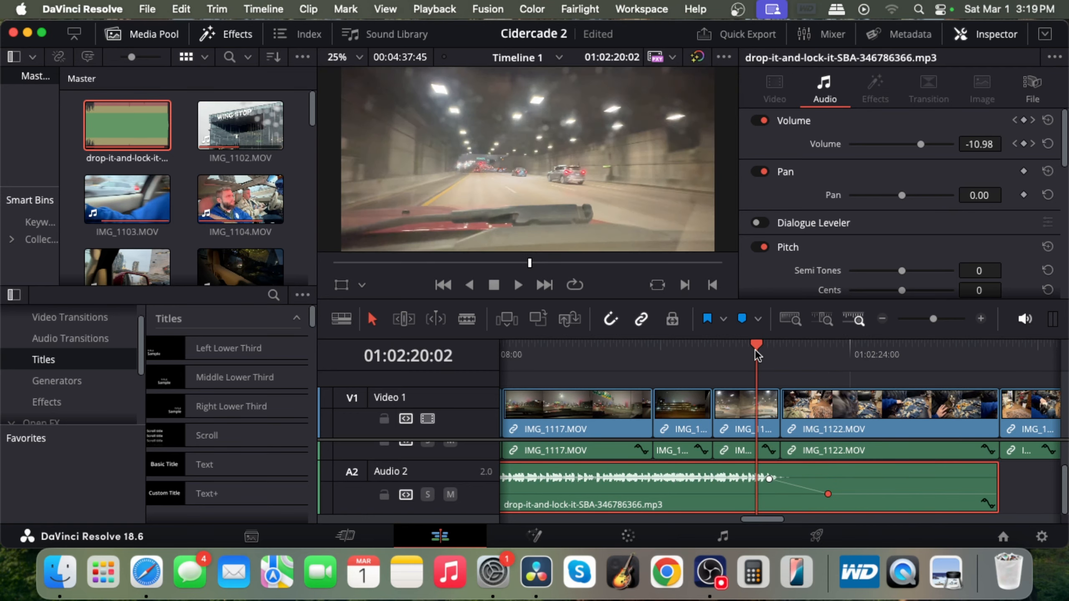
pyautogui.press('space')
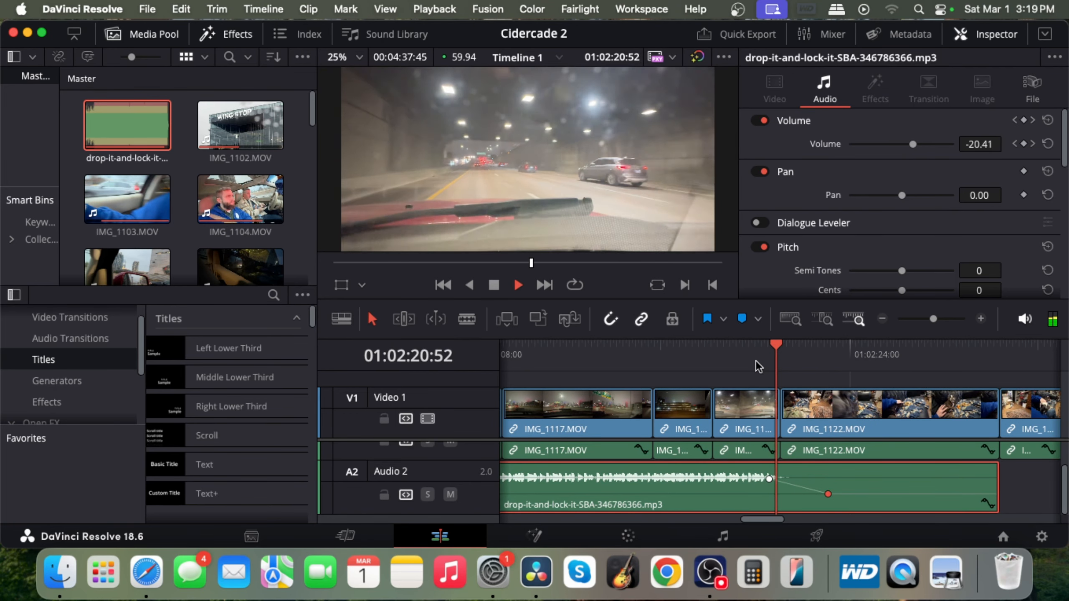
pyautogui.press('space')
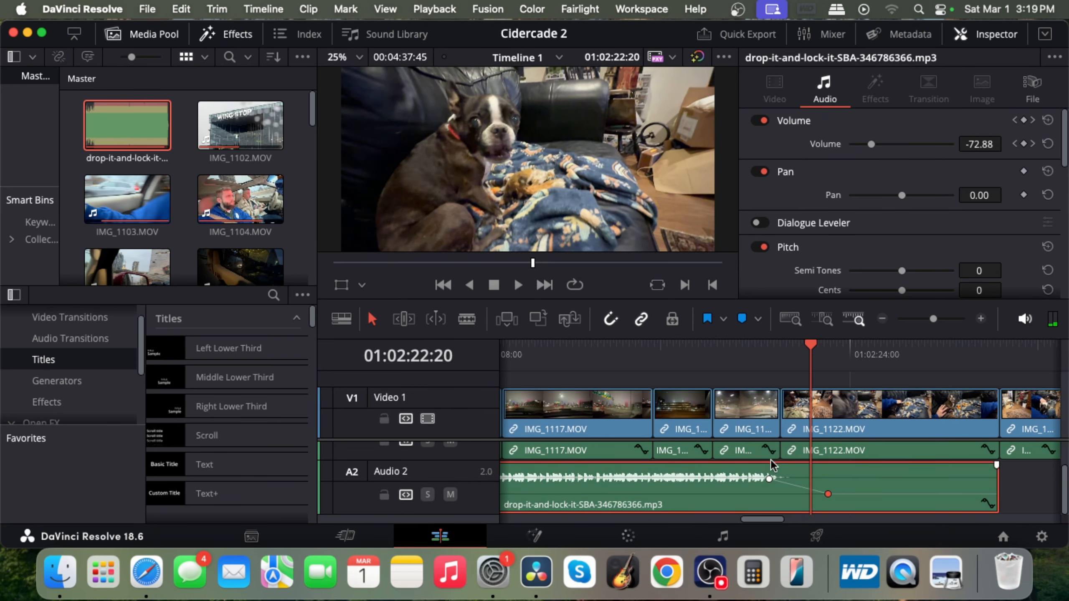
# - Lengthen the music fade-out by moving its last volume keyframe to 01:02:24:36, and play it from 01:02:19:24
pyautogui.moveTo(826, 494); pyautogui.dragTo(862, 495)
pyautogui.click(741, 347)
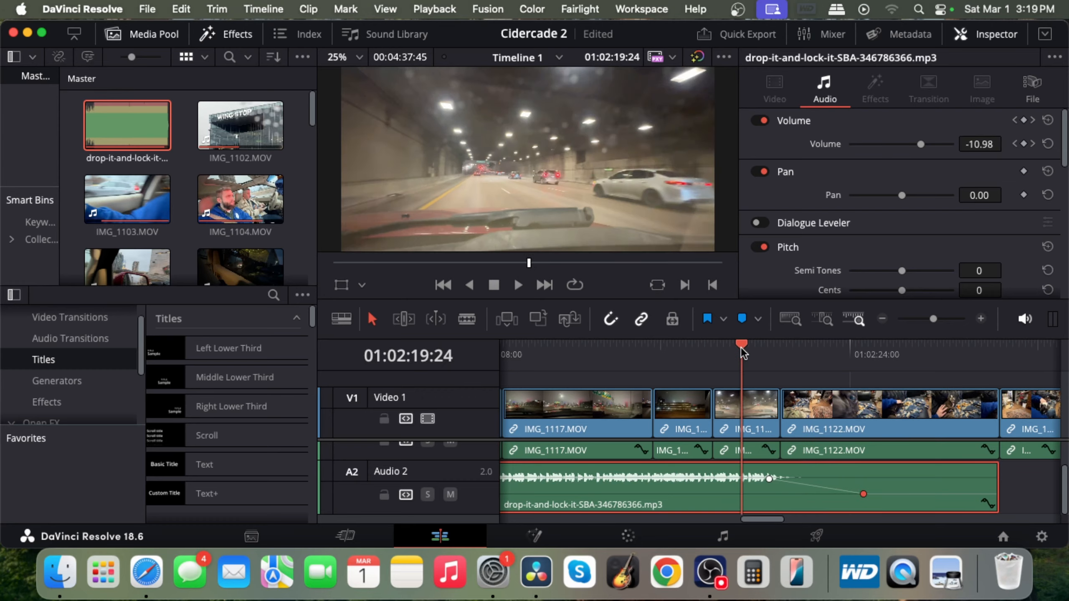
pyautogui.press('space')
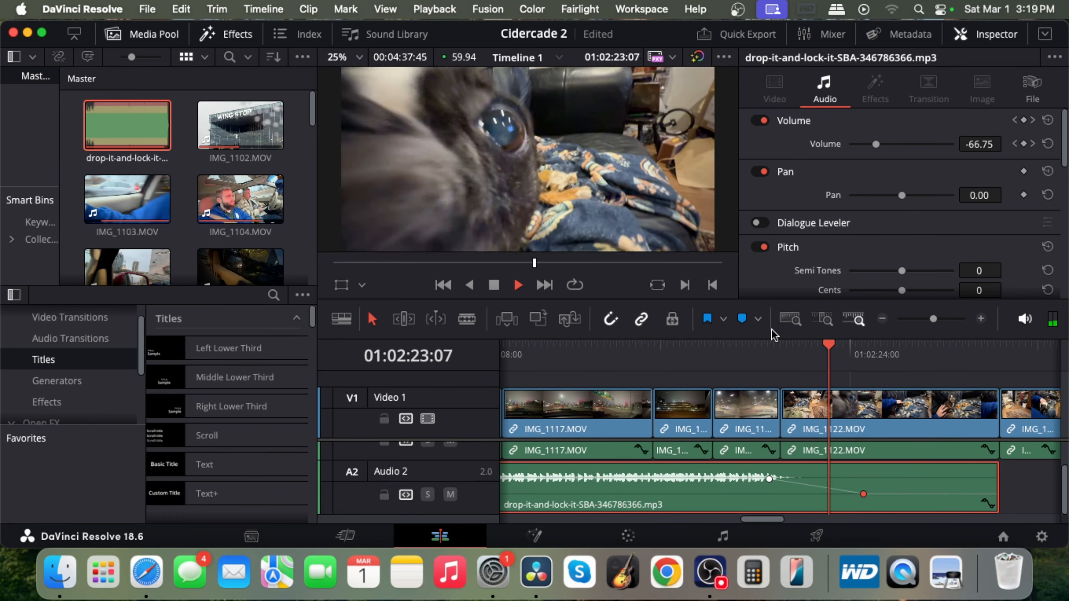
pyautogui.press('space')
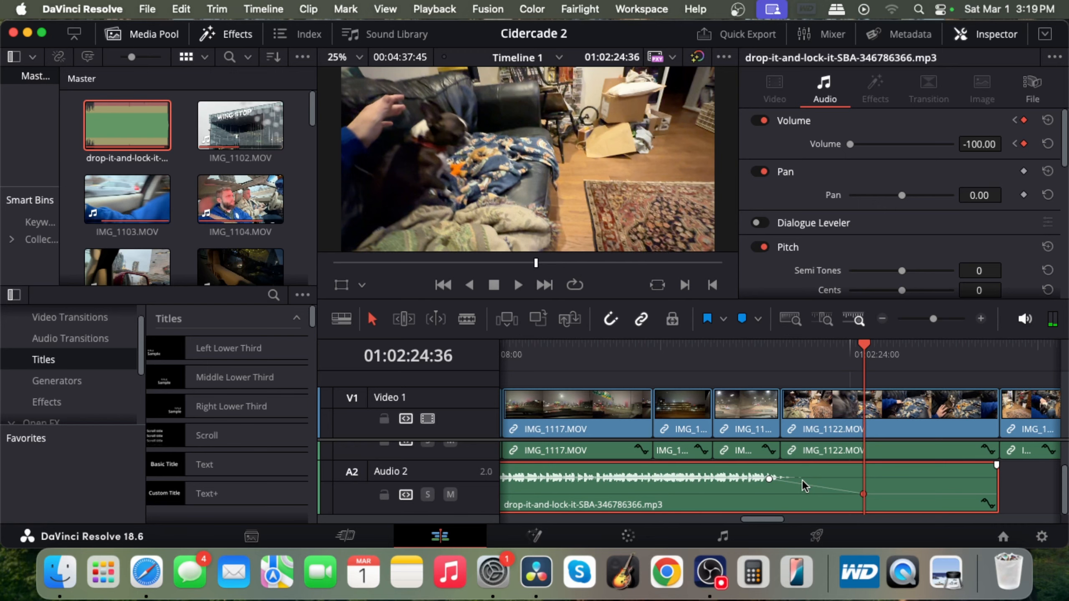
# - Check the music's volume dip at the start of IMG_1105 by playing from the end of IMG_1104, at about 01:00:31
pyautogui.hscroll(-10, 829, 381)
pyautogui.click(879, 317)
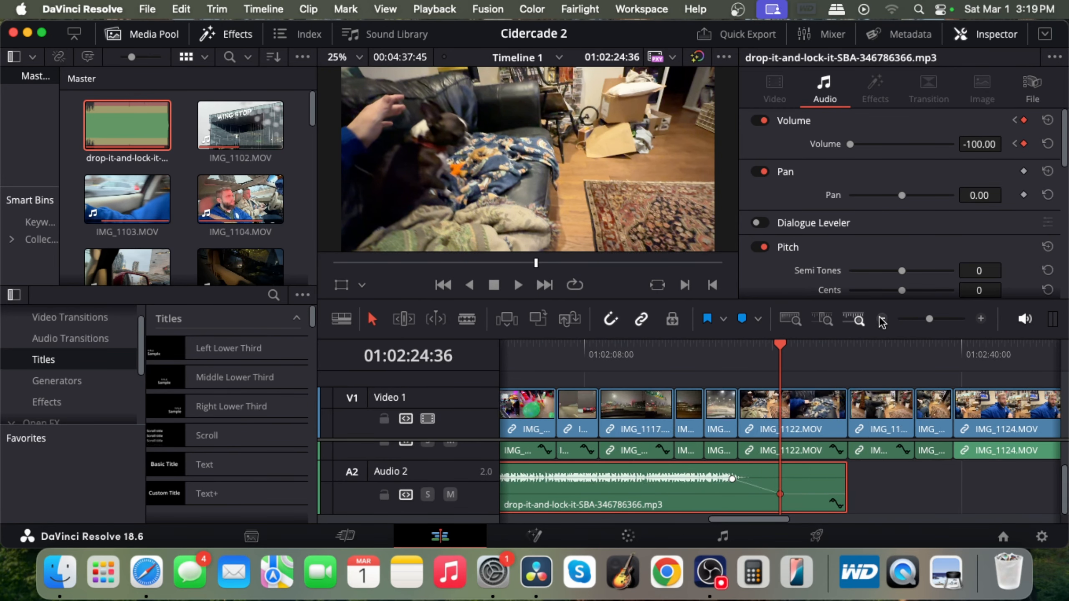
pyautogui.click(880, 317)
pyautogui.click(879, 317)
pyautogui.hscroll(-2, 705, 428)
pyautogui.hscroll(-3, 704, 427)
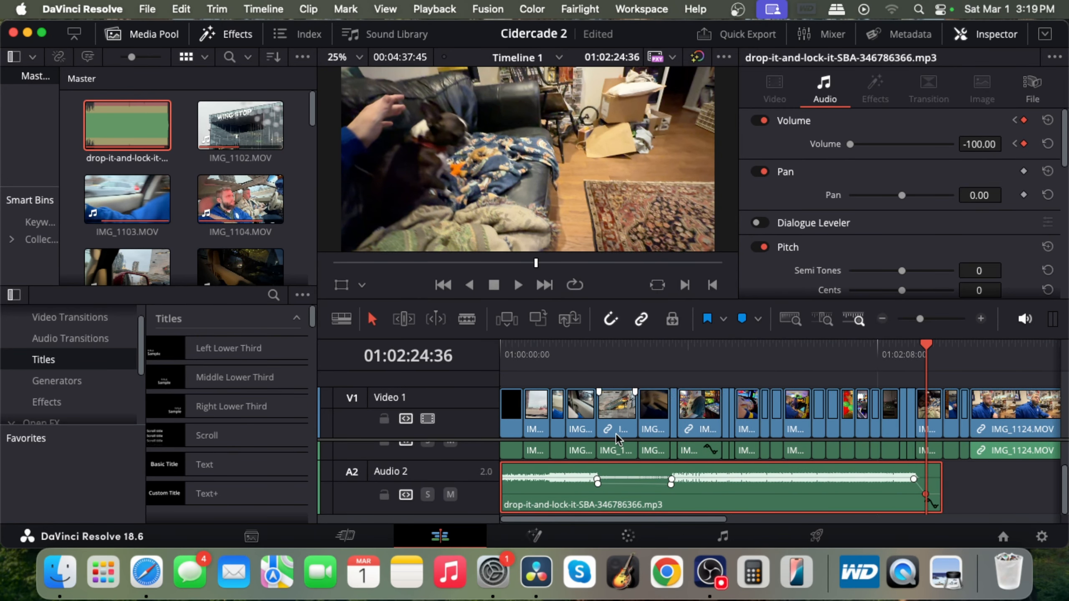
pyautogui.click(598, 355)
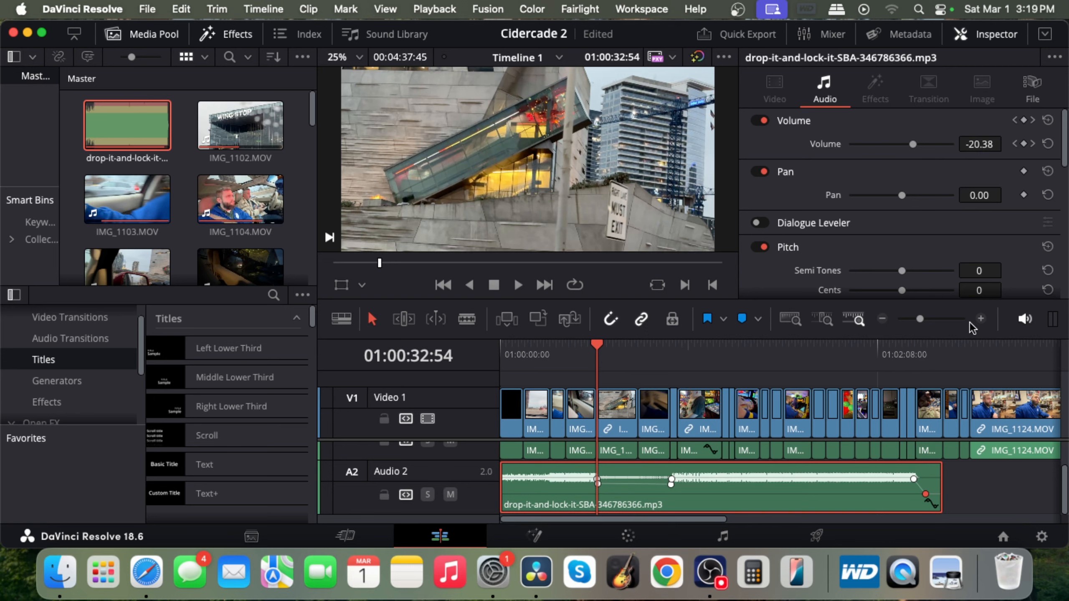
pyautogui.click(980, 319)
pyautogui.click(980, 319)
pyautogui.hscroll(3, 831, 438)
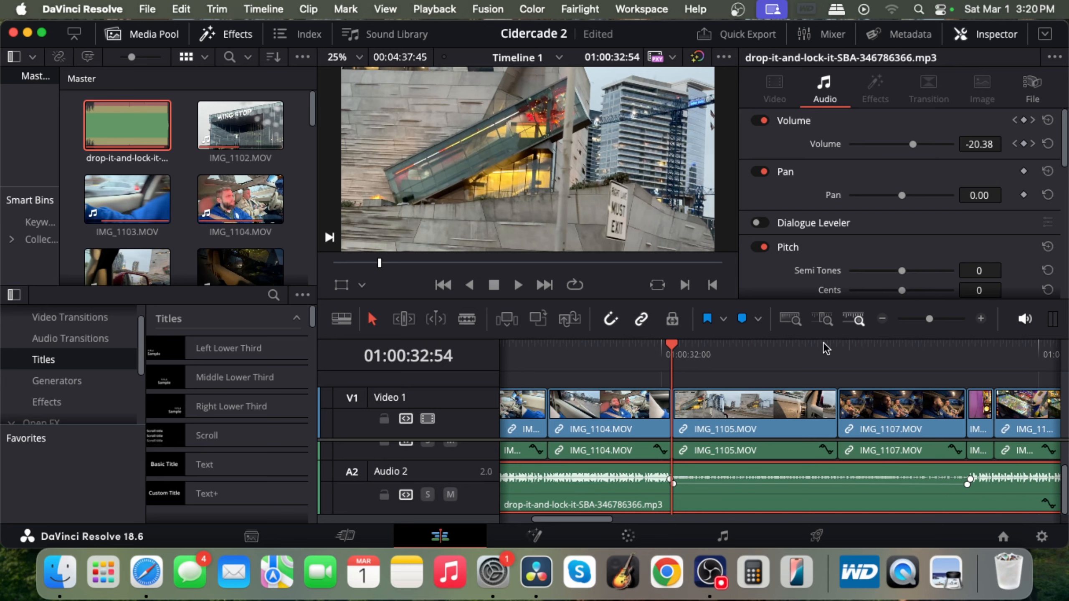
pyautogui.click(656, 351)
pyautogui.press('space')
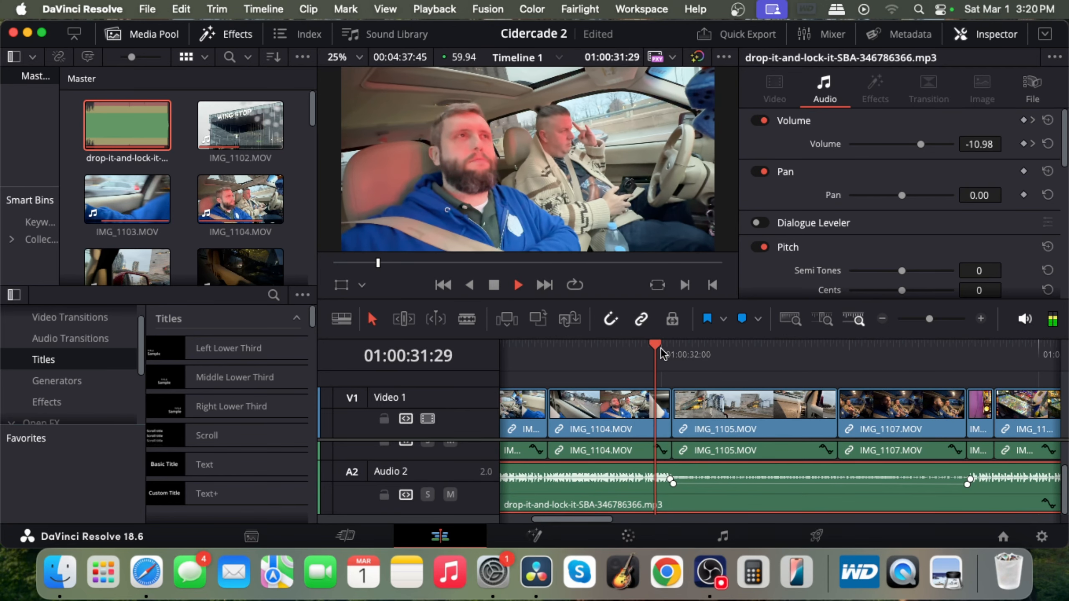
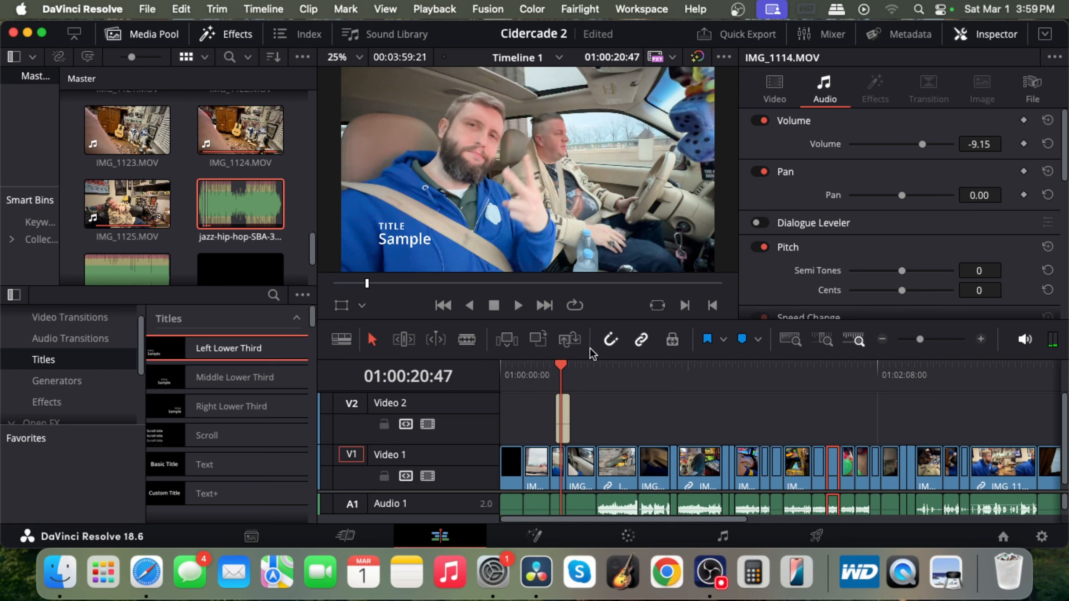
# - Add a third video track, place a Middle Lower Third title right after the Left Lower Third on Video 2, and play both
pyautogui.rightClick(488, 420)
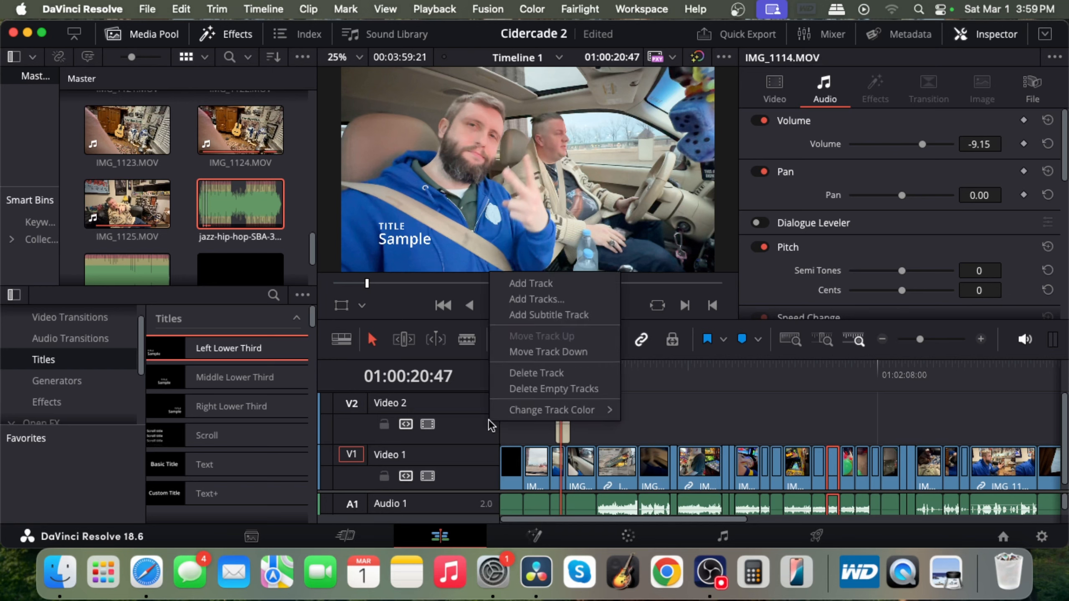
pyautogui.click(540, 286)
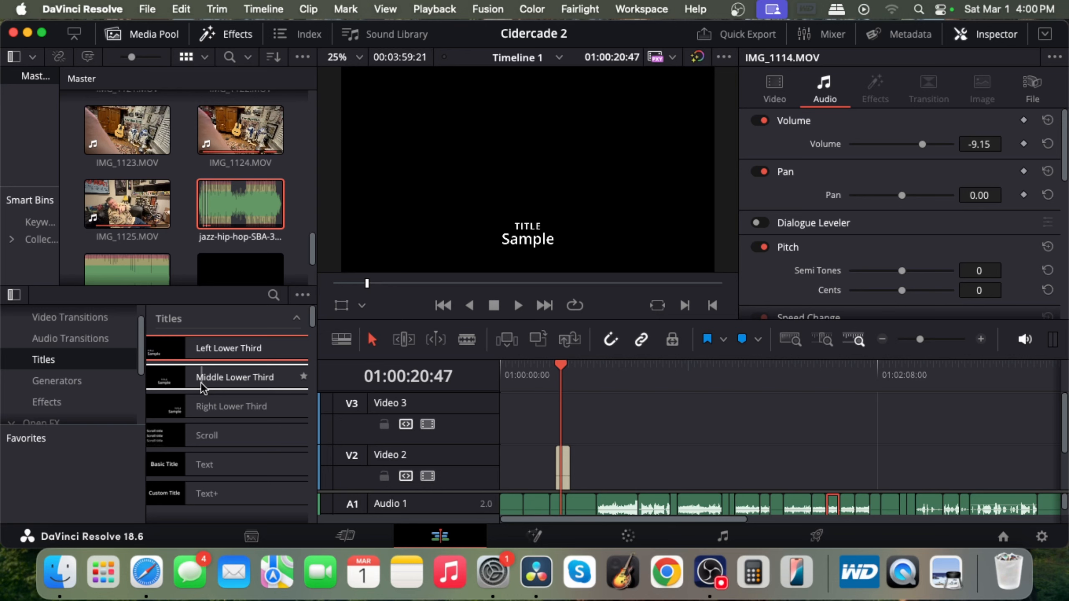
pyautogui.moveTo(200, 383); pyautogui.dragTo(567, 470)
pyautogui.click(557, 361)
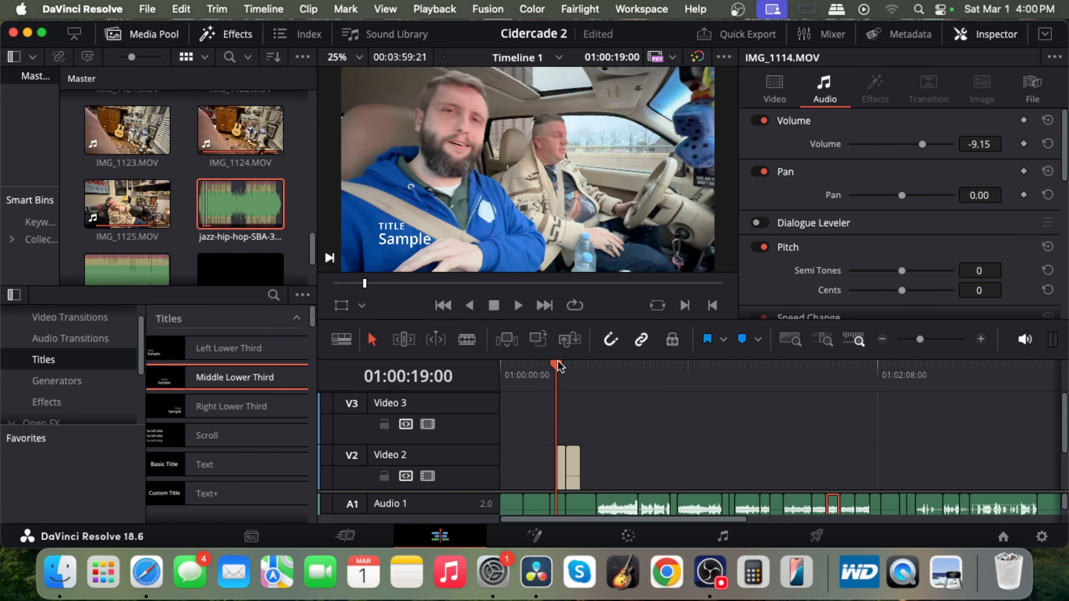
pyautogui.press('space')
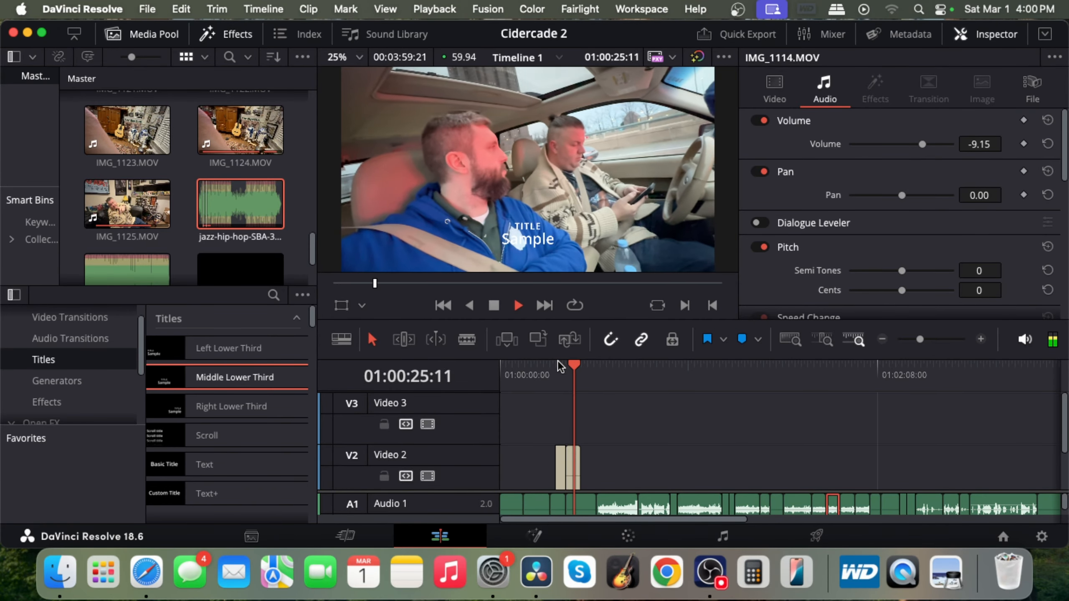
pyautogui.press('space')
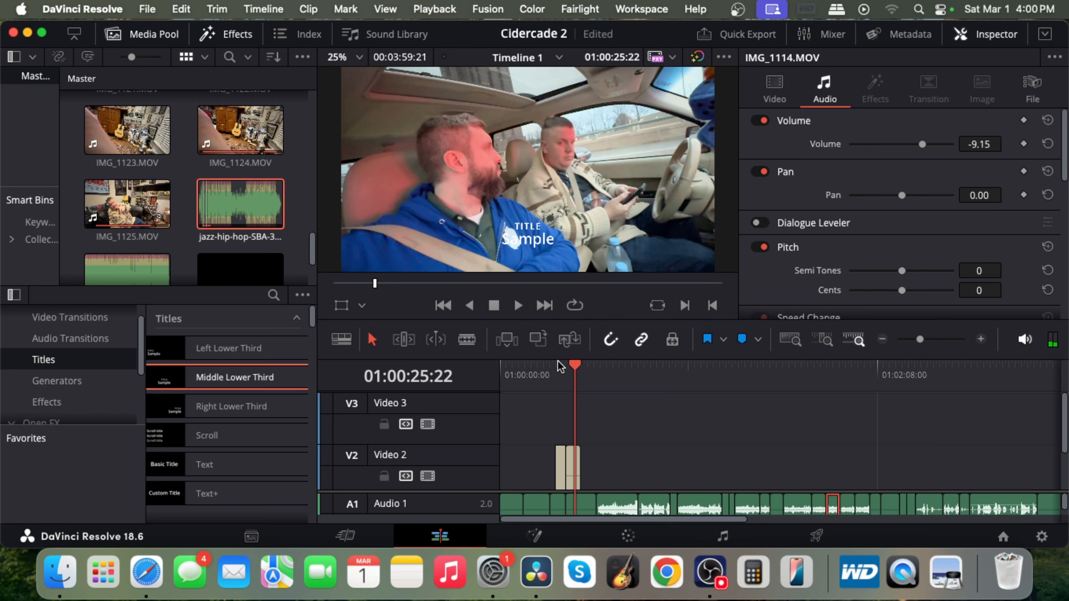
# - Move the Middle Lower Third title to Video 3 starting at 01:00:19:00, and trim its end to match the Left Lower Third
pyautogui.moveTo(571, 365); pyautogui.dragTo(553, 365)
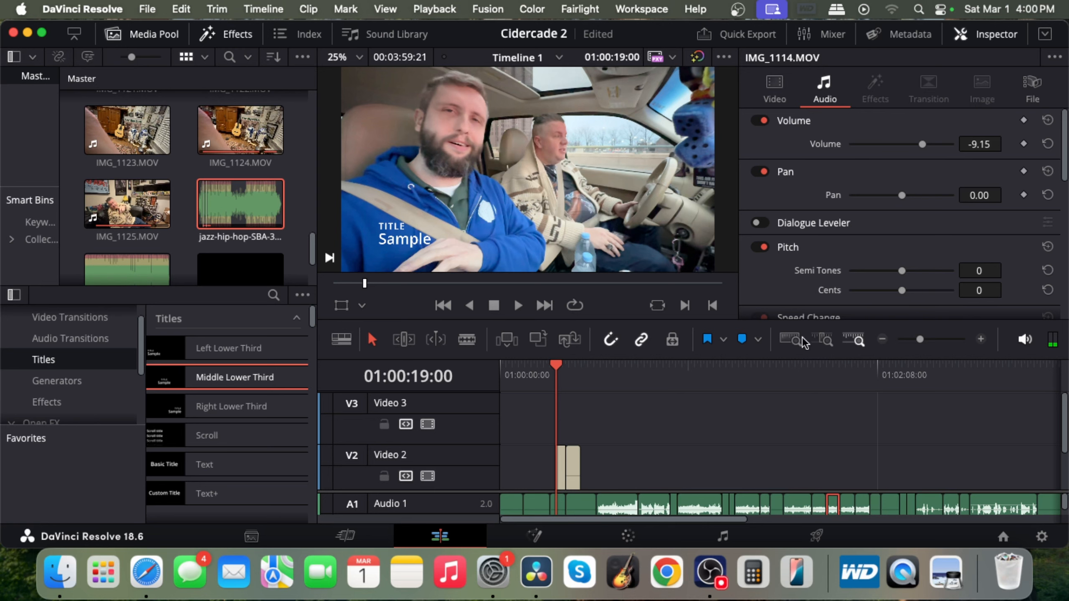
pyautogui.click(978, 339)
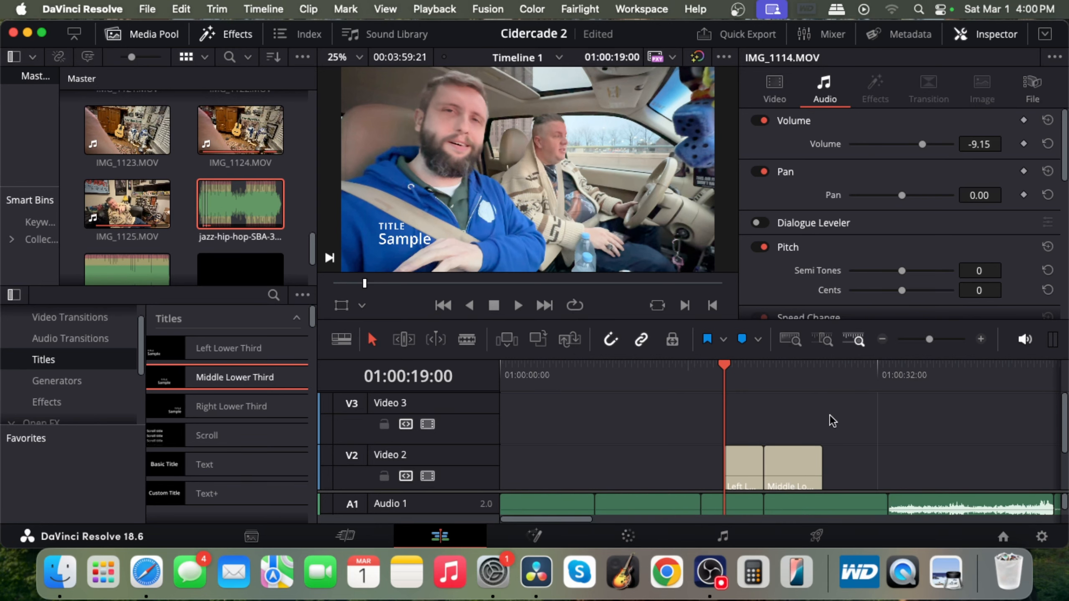
pyautogui.scroll(-3, 787, 414)
pyautogui.scroll(3, 767, 408)
pyautogui.moveTo(780, 461); pyautogui.dragTo(754, 415)
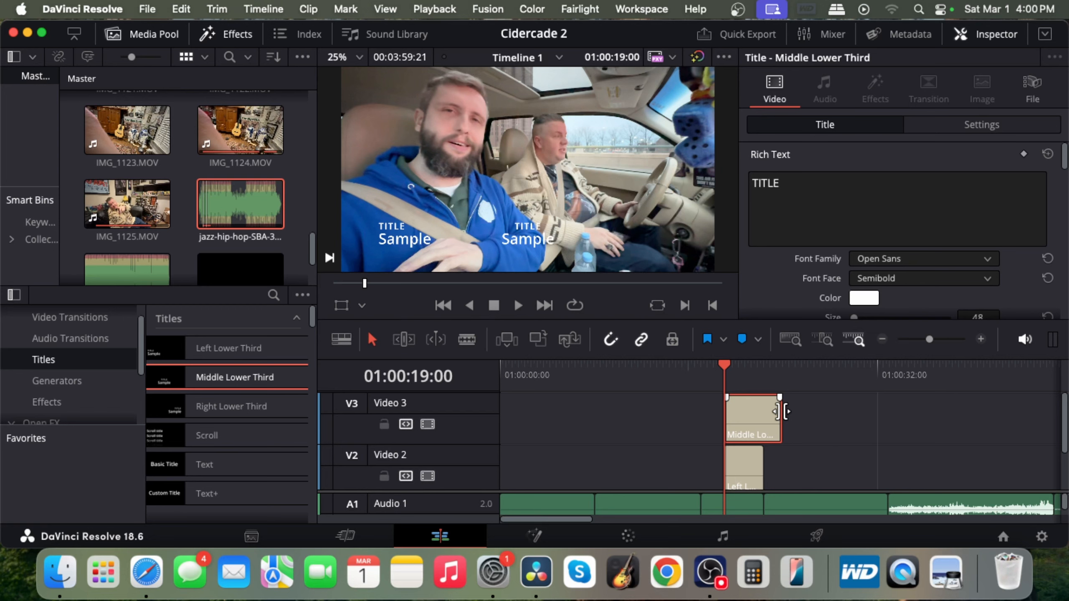
pyautogui.moveTo(781, 411); pyautogui.dragTo(769, 411)
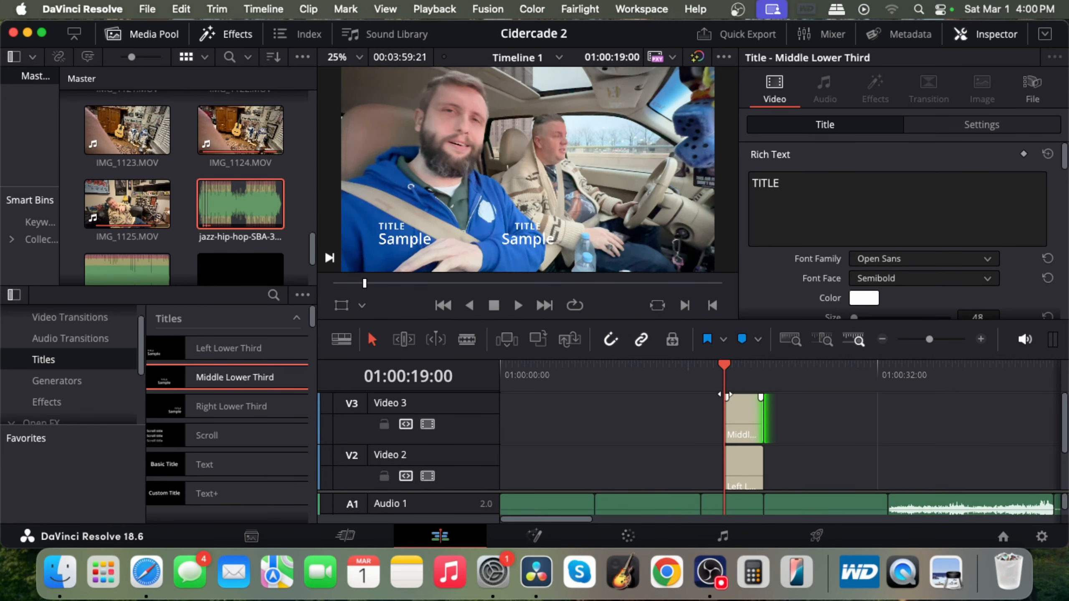
# - Play back and forth across the stacked lower-third titles, between about 01:00:16 and 01:00:22, to check their timing against the footage
pyautogui.press('j')
pyautogui.press('j')
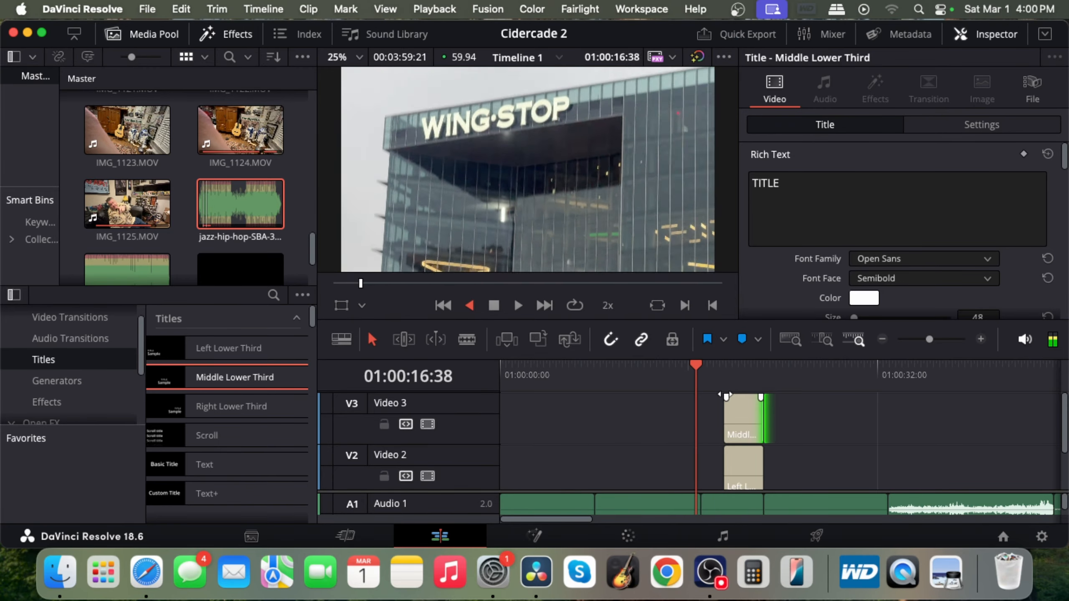
pyautogui.press('l')
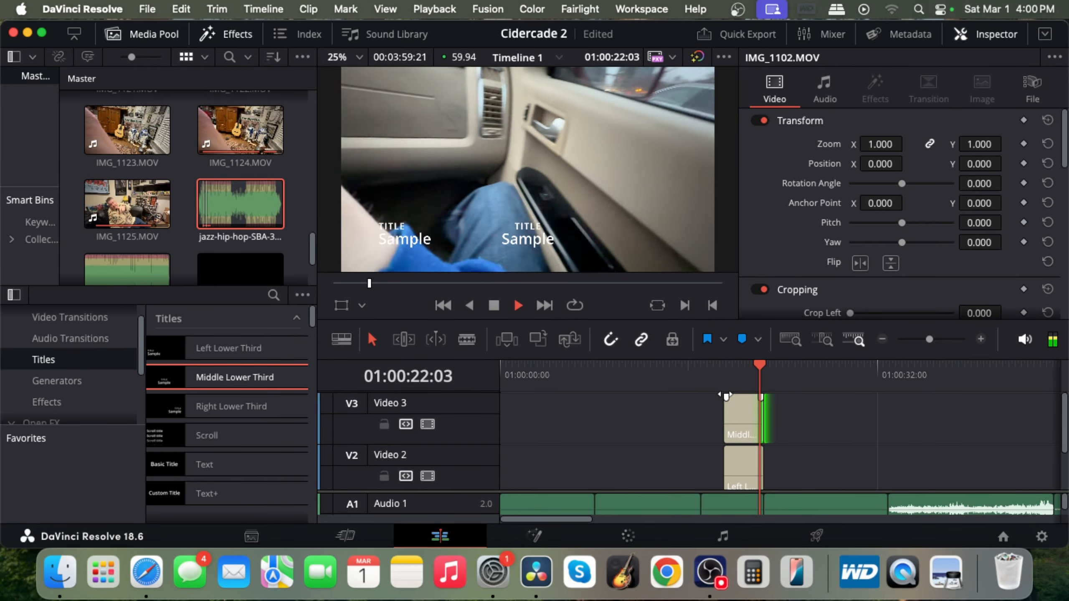
pyautogui.press('space')
pyautogui.press('j')
pyautogui.press('j')
pyautogui.press('j')
pyautogui.press('j')
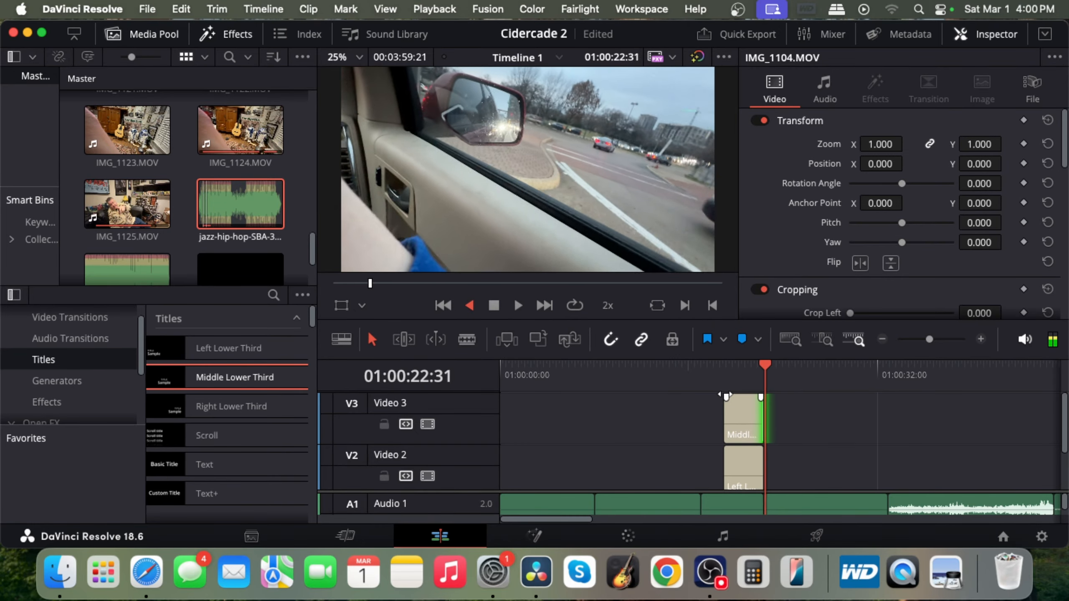
pyautogui.press('space')
pyautogui.press('space')
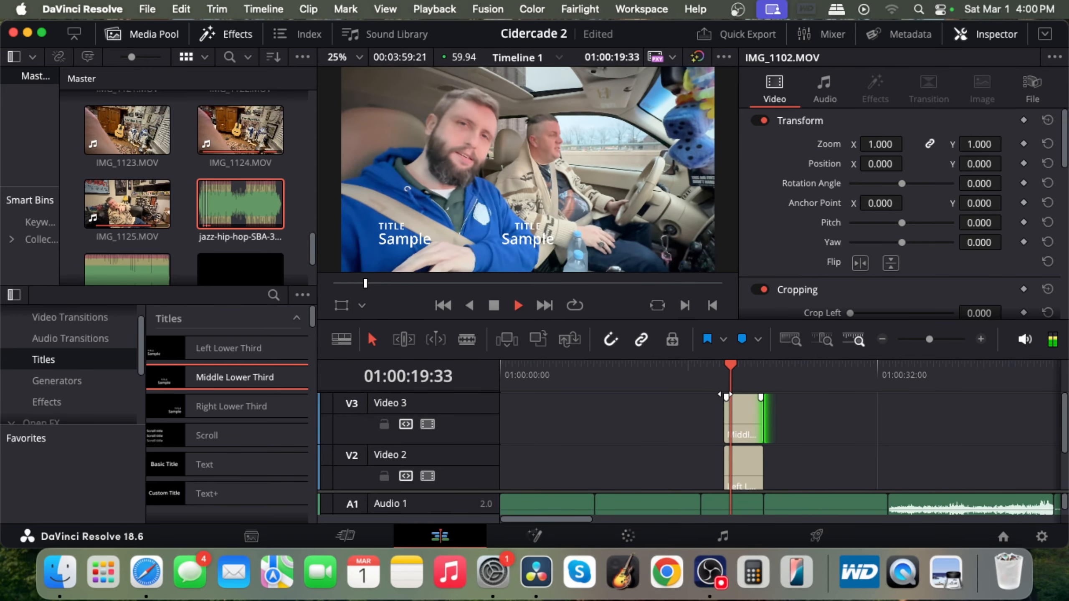
pyautogui.press('j')
pyautogui.press('j')
pyautogui.press('space')
pyautogui.press('space')
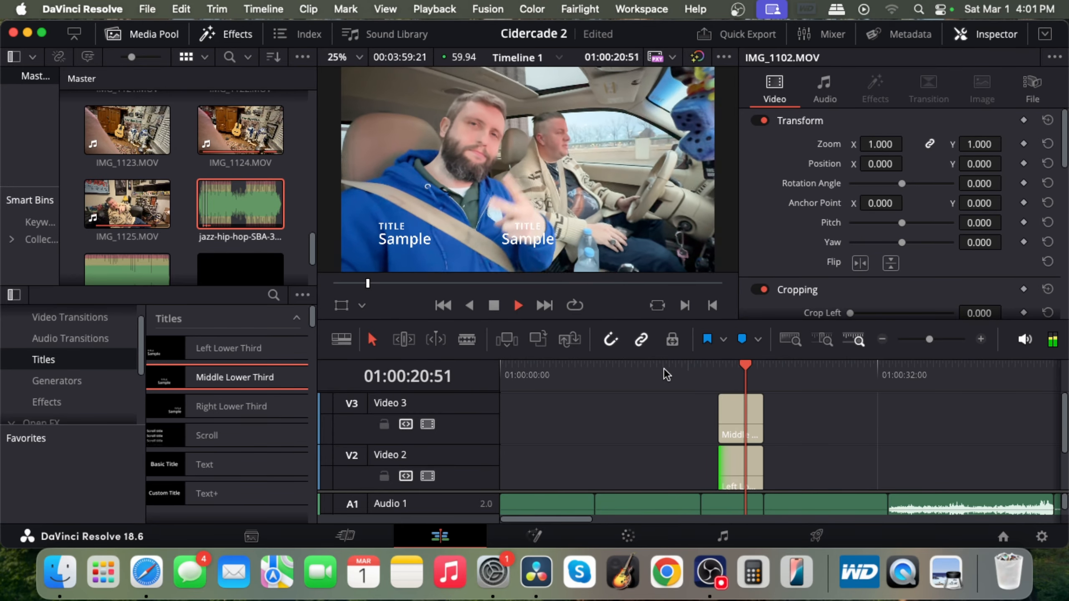
# - Replay the car shot under both lower-third titles from about 01:00:17 to 01:00:22:53 to check where they start and end
pyautogui.press('space')
pyautogui.press('j')
pyautogui.press('j')
pyautogui.press('j')
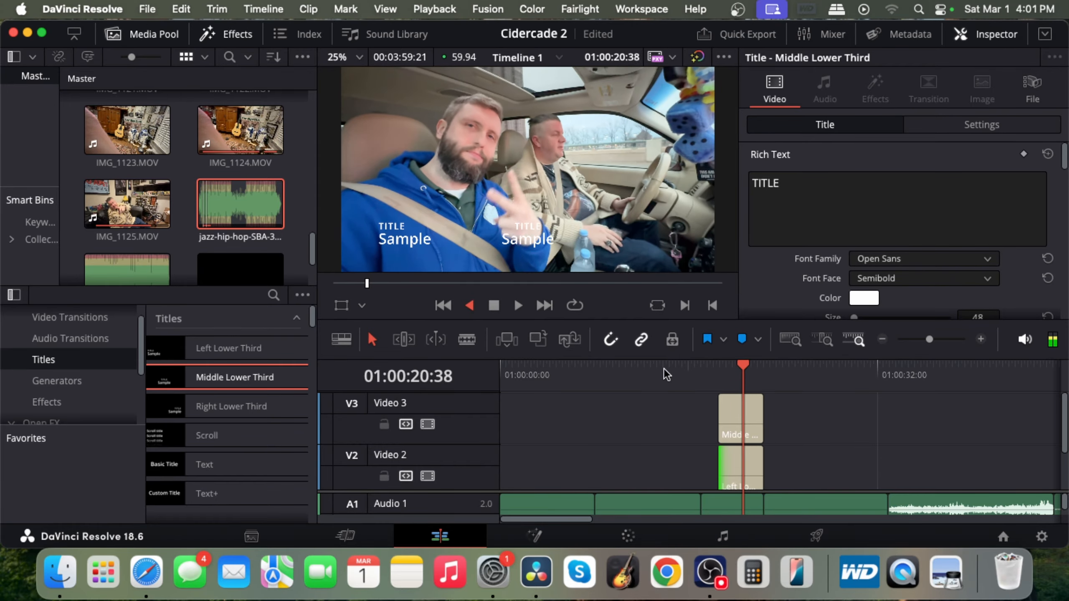
pyautogui.press('space')
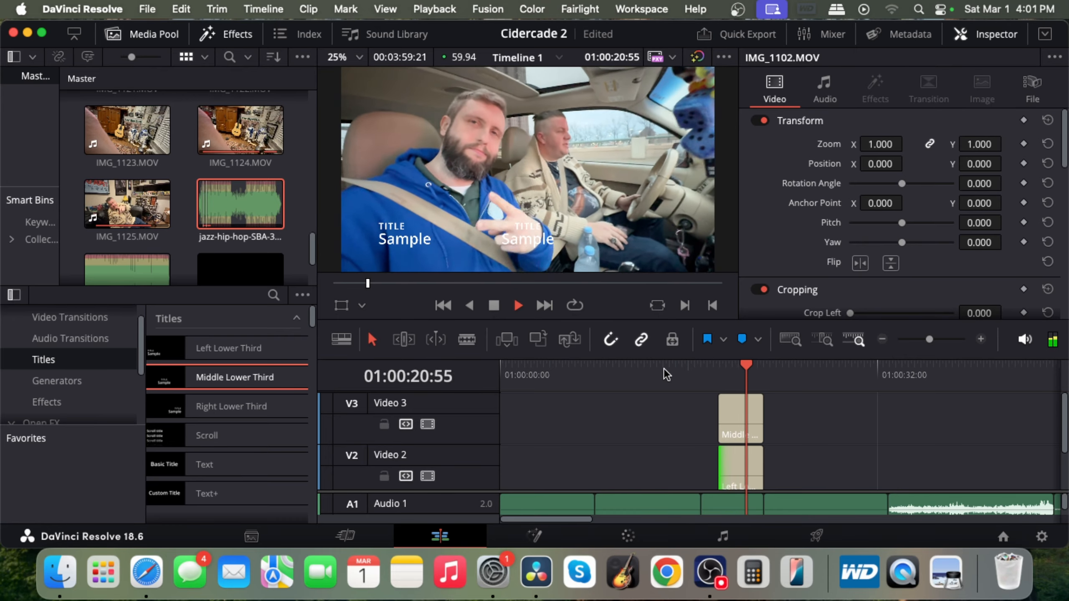
pyautogui.press('space')
pyautogui.press('space')
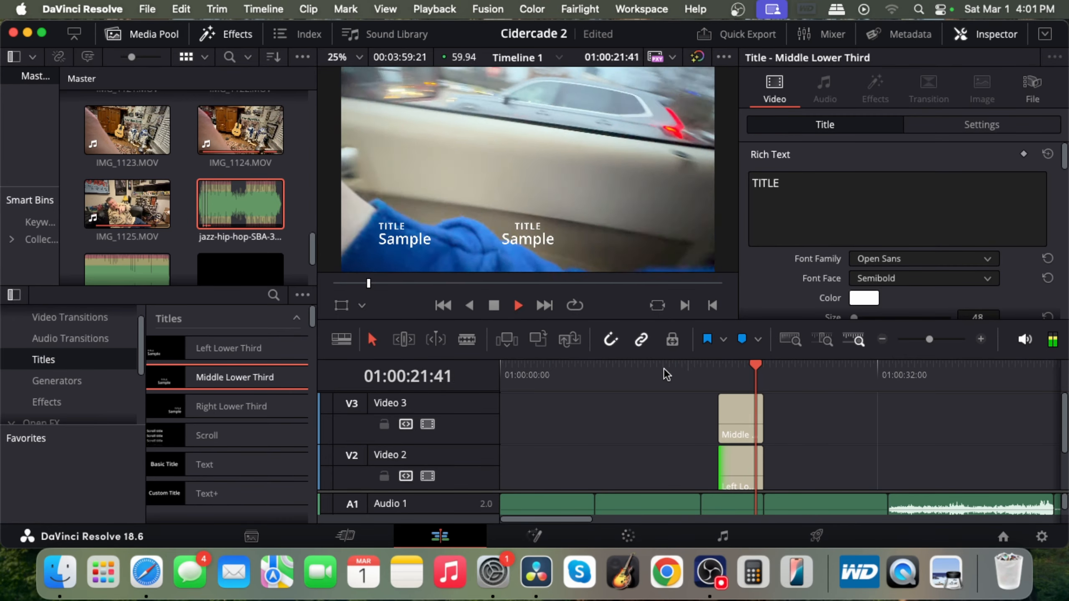
pyautogui.press('space')
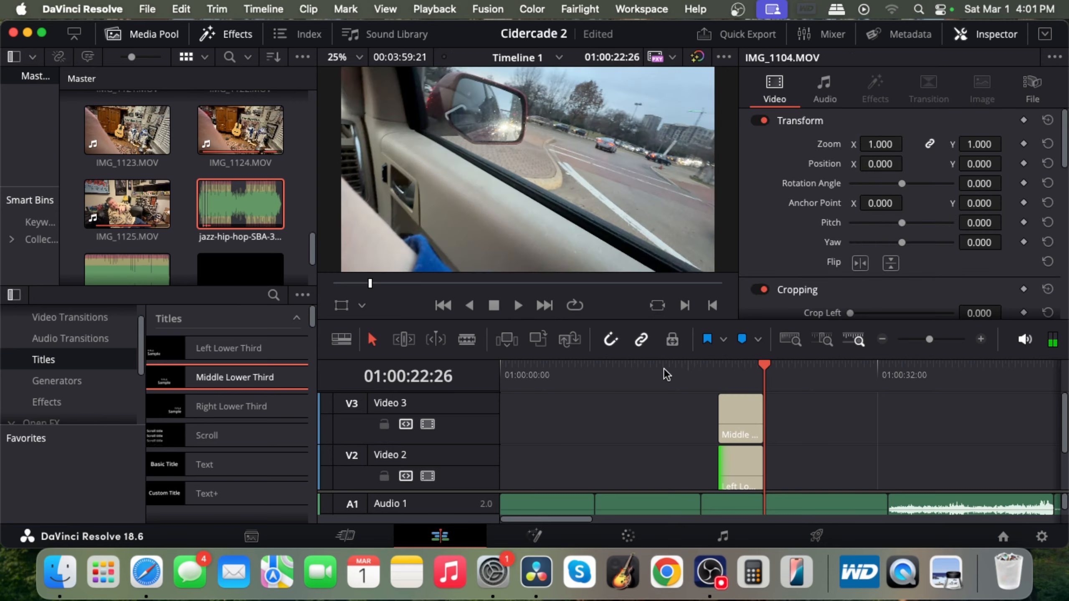
pyautogui.press('j')
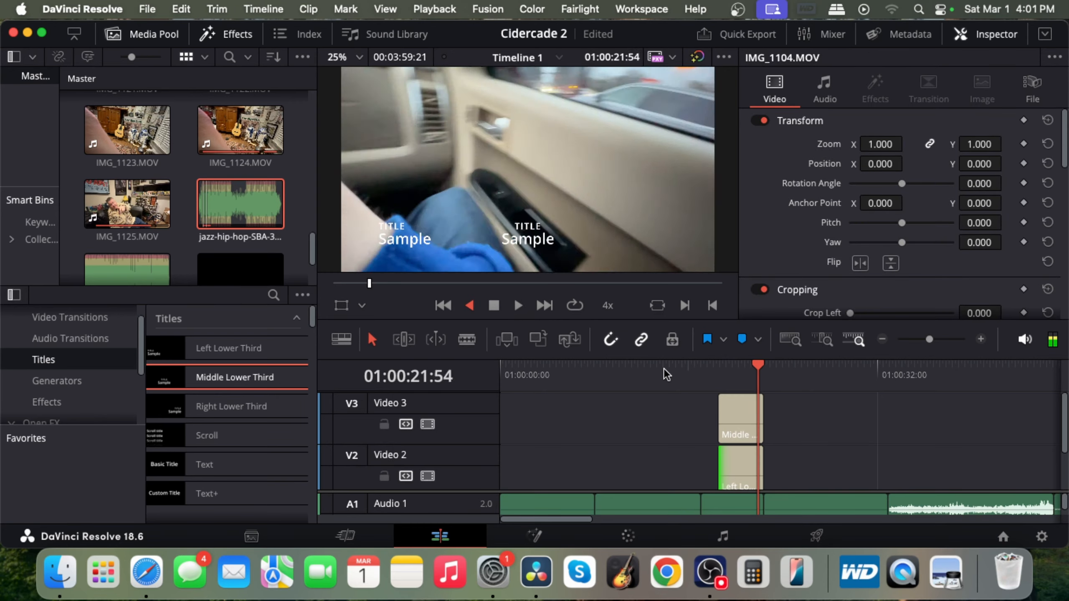
pyautogui.press('l')
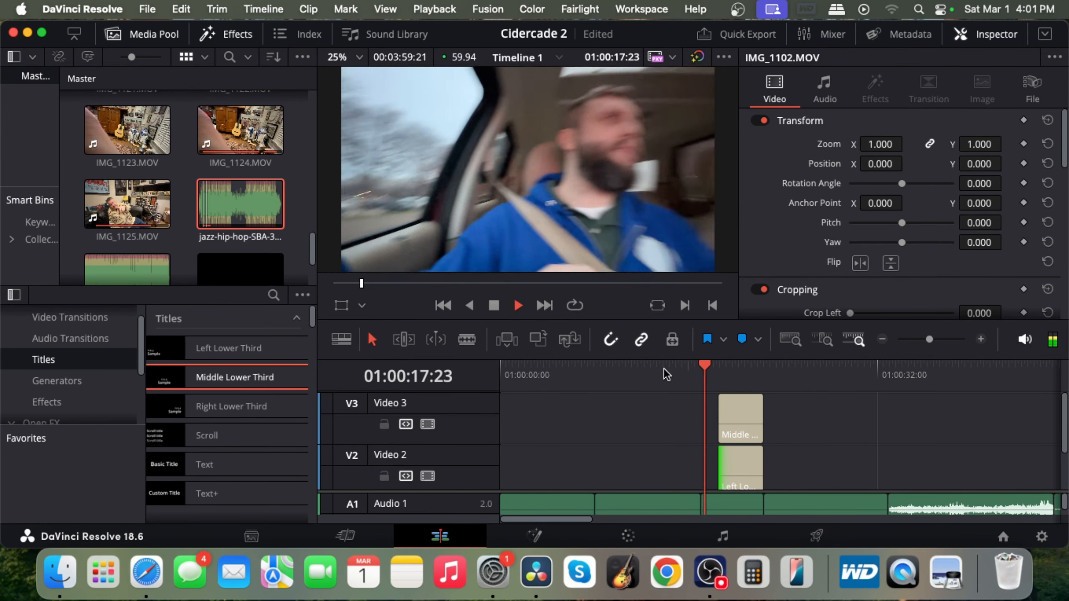
pyautogui.press('space')
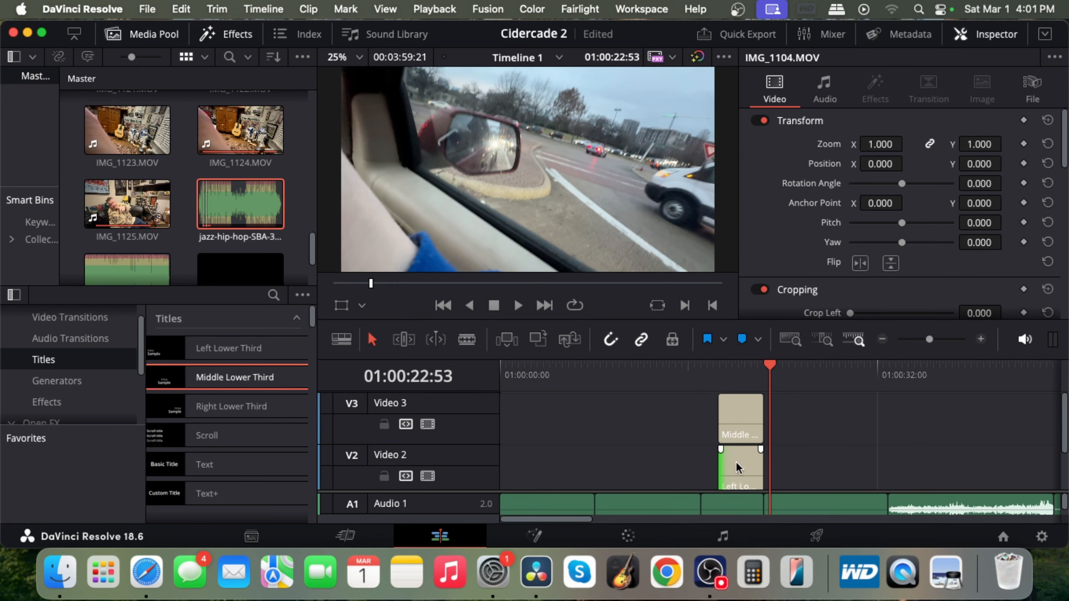
# - Replace the TITLE line of the Left Lower Third on Video 2 with the passenger's full name
pyautogui.click(736, 464)
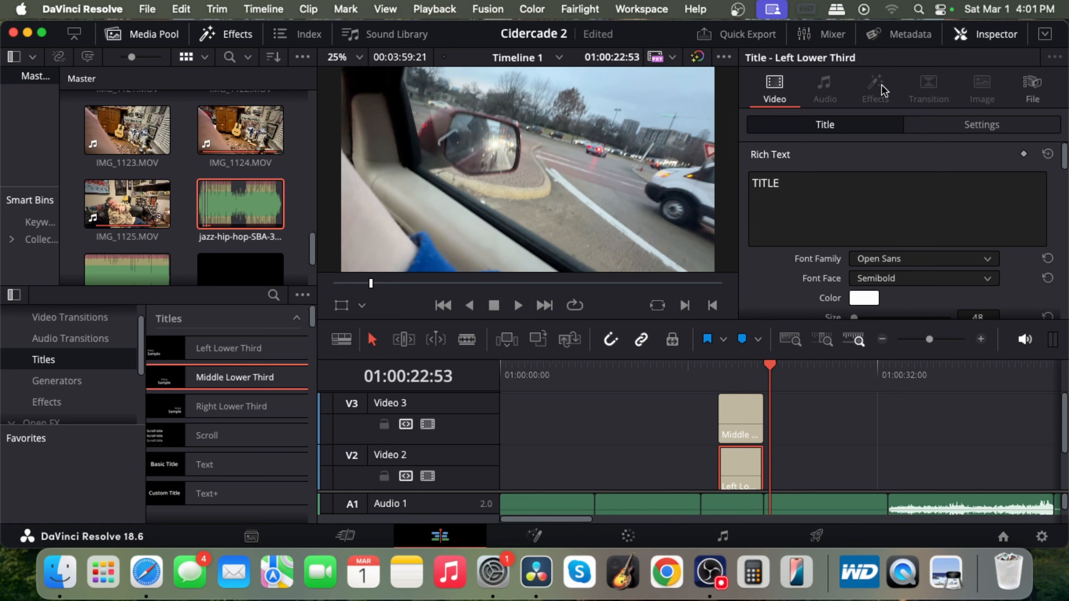
pyautogui.click(739, 431)
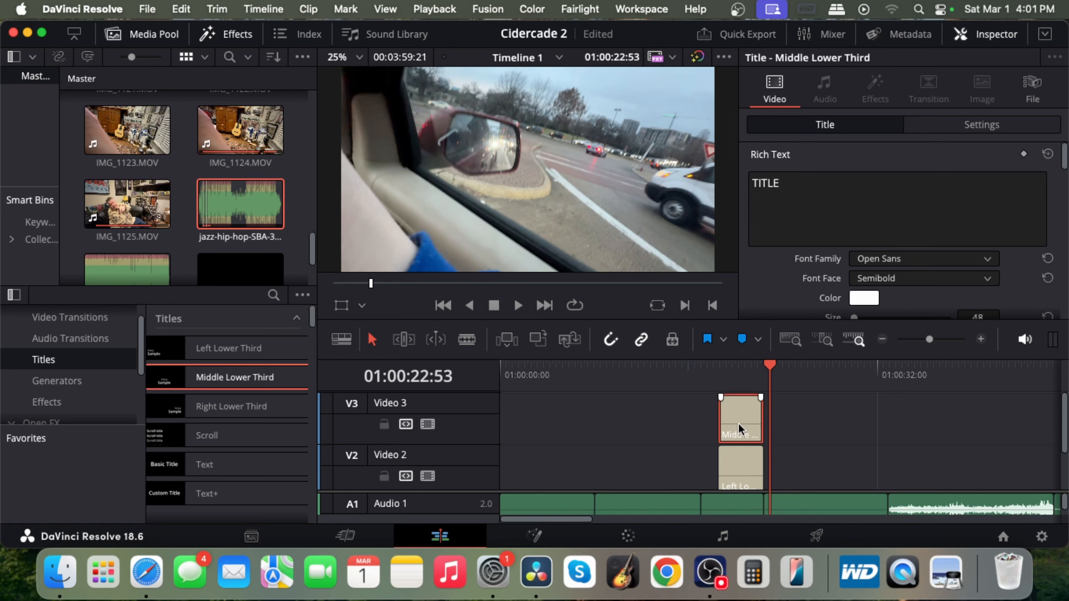
pyautogui.click(740, 474)
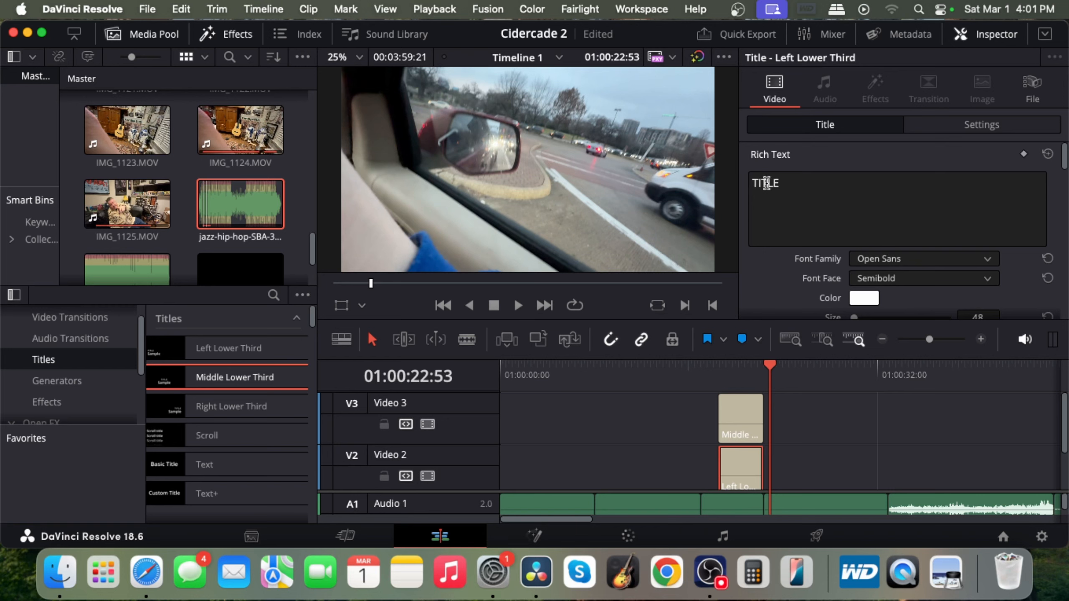
pyautogui.moveTo(780, 183); pyautogui.dragTo(726, 182)
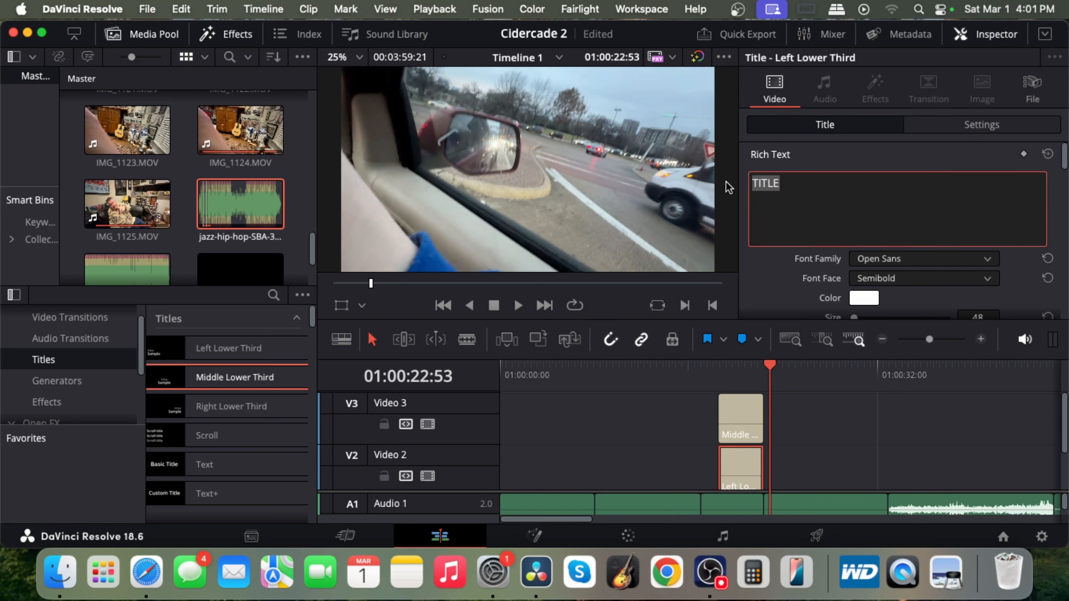
pyautogui.write('Jim Le')
pyautogui.write('tur')
pyautogui.press('BackSpace')
pyautogui.press('BackSpace')
pyautogui.press('BackSpace')
pyautogui.write('ttuce')
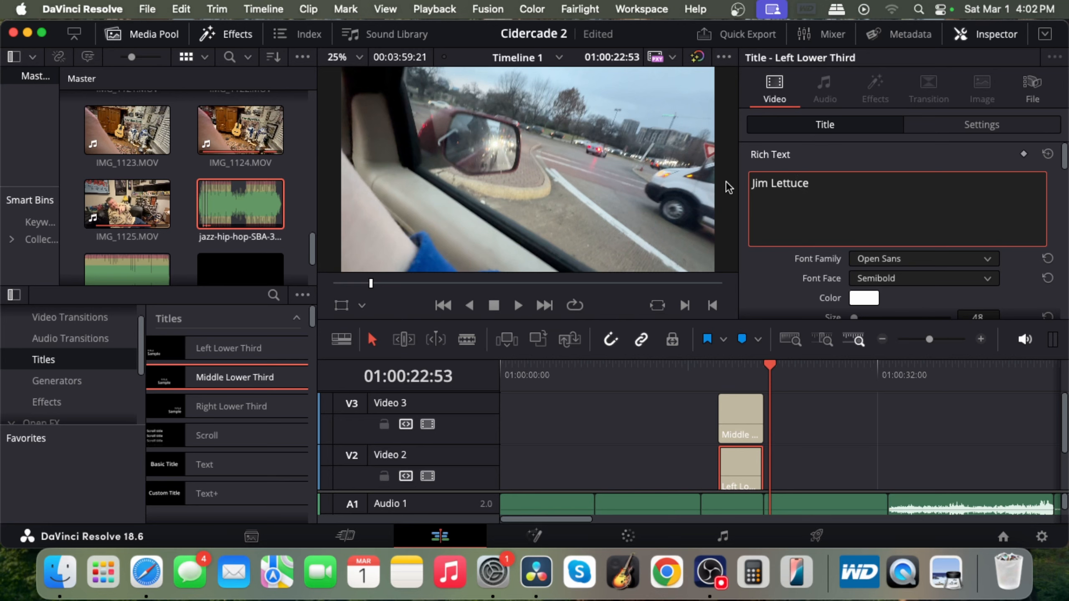
# - Park the playhead at 01:00:20:00 and review the Left Lower Third's two text lines and their font settings
pyautogui.click(735, 370)
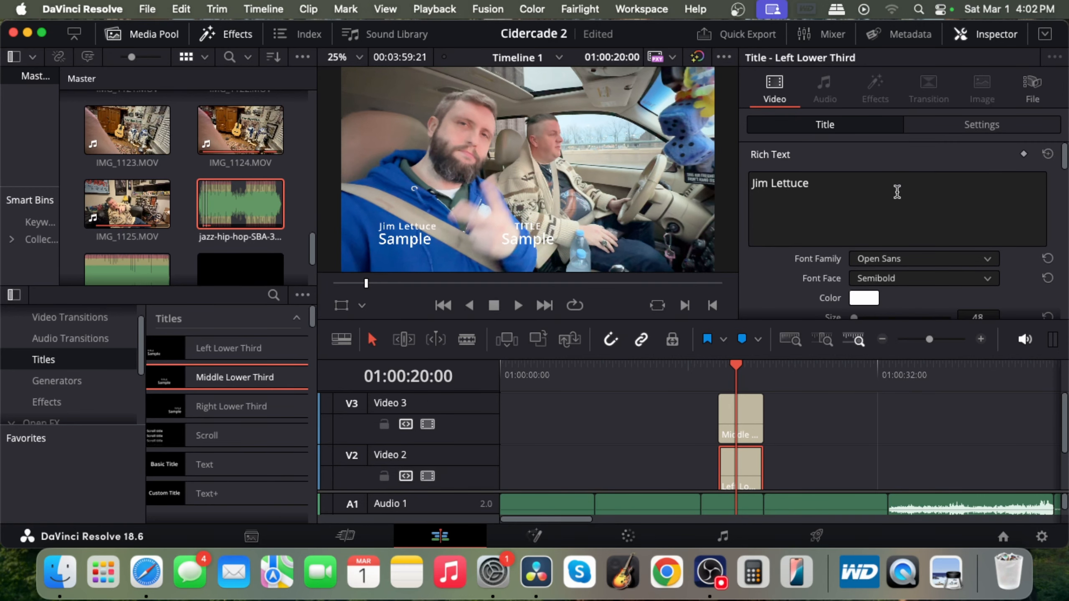
pyautogui.scroll(-10, 897, 191)
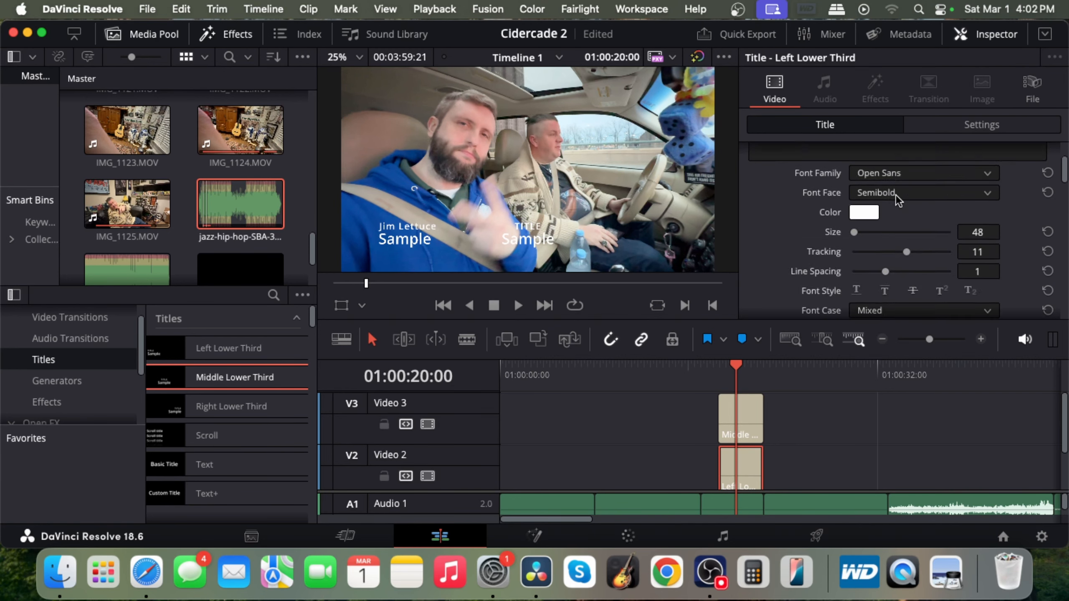
pyautogui.scroll(5, 895, 193)
pyautogui.click(834, 183)
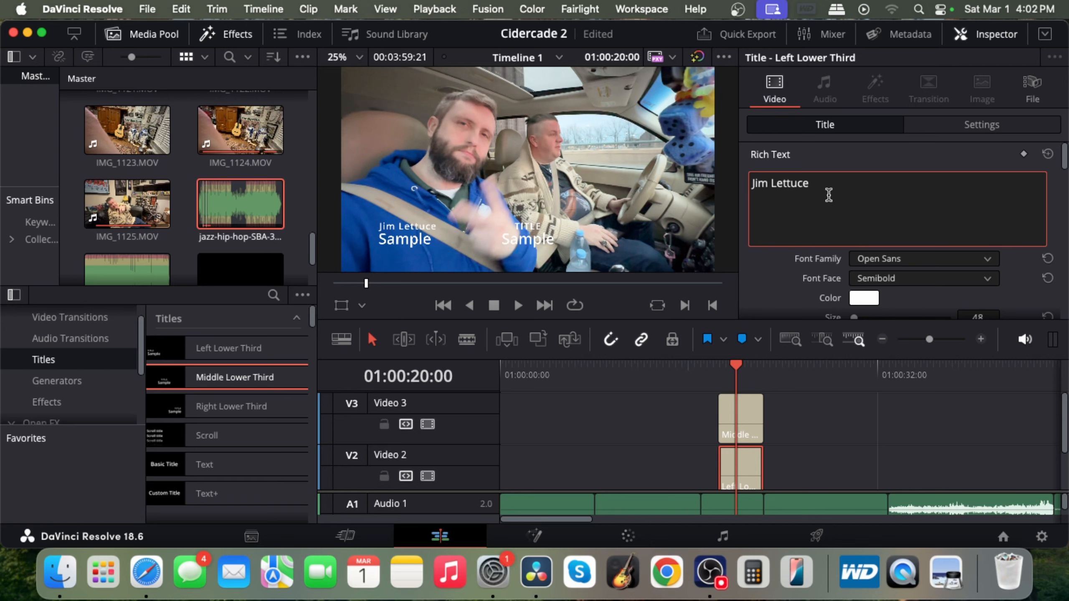
pyautogui.scroll(-6, 831, 190)
pyautogui.scroll(-4, 826, 201)
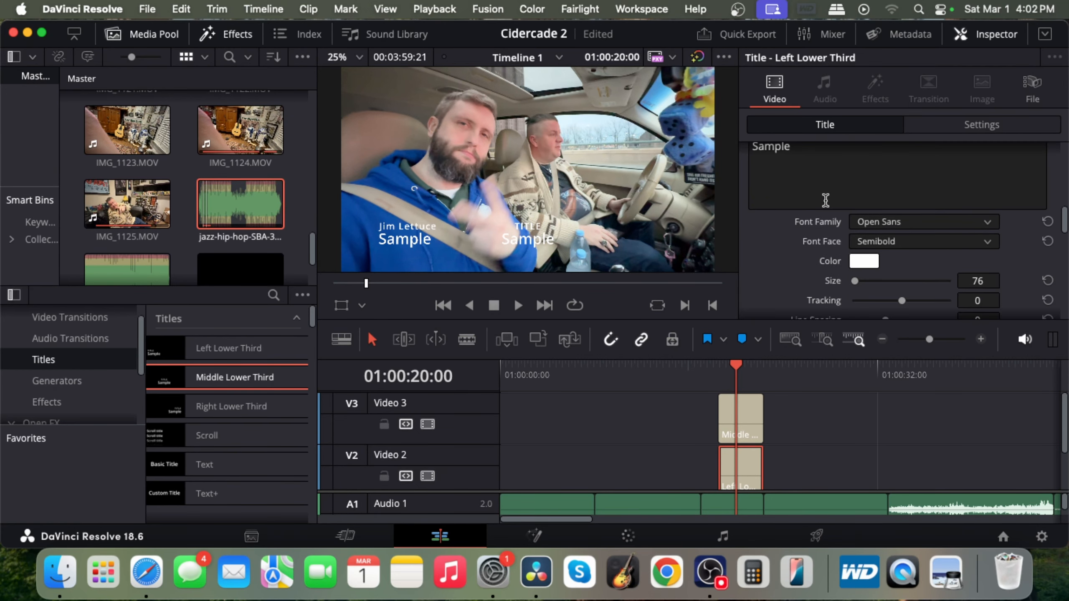
pyautogui.scroll(2, 825, 201)
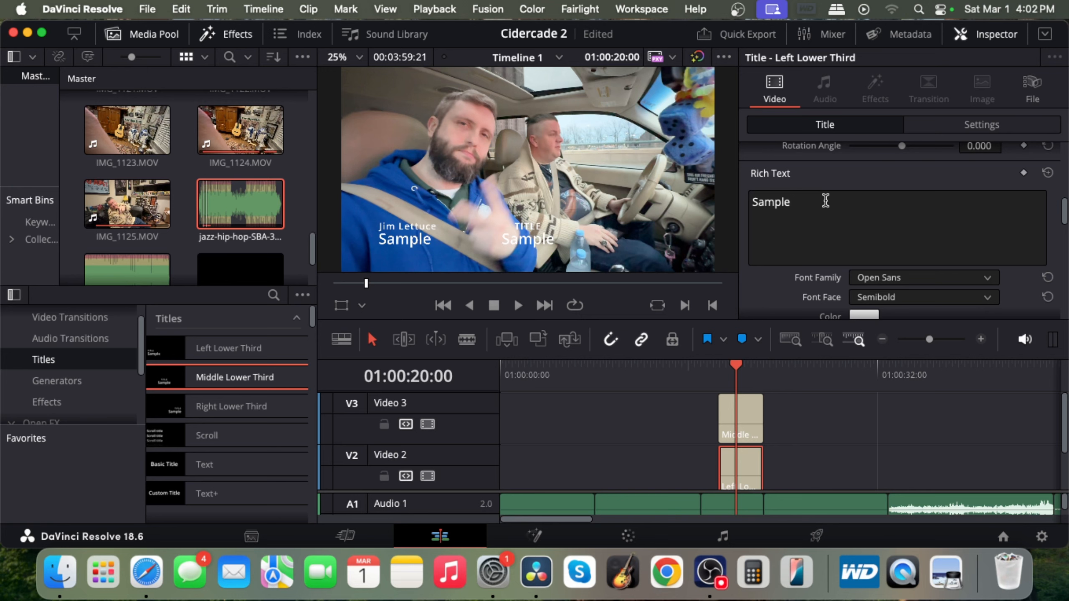
pyautogui.scroll(-2, 825, 201)
pyautogui.scroll(5, 826, 201)
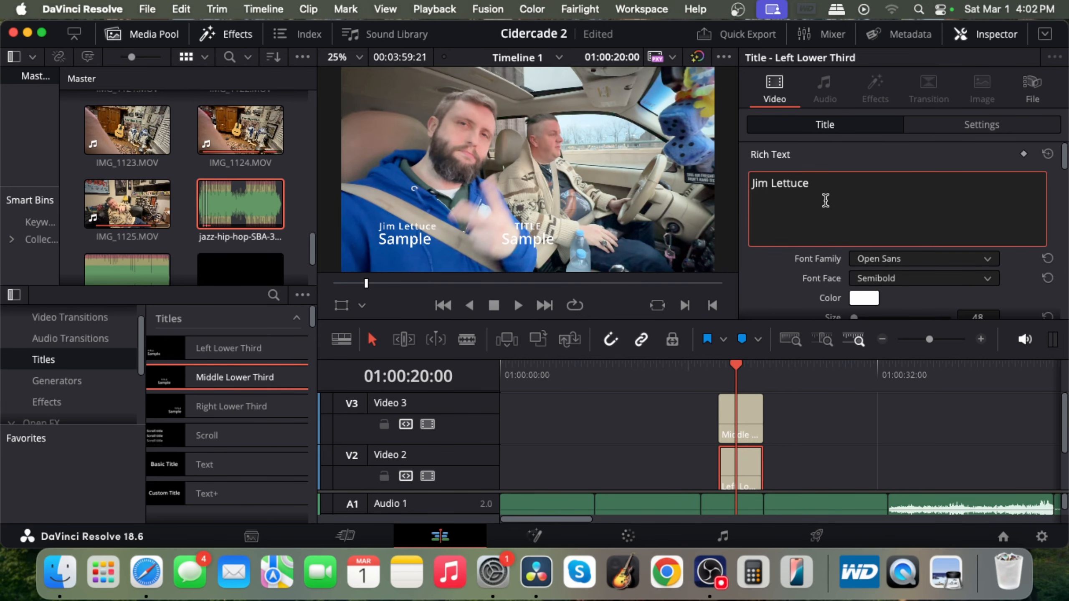
# - Change the Left Lower Third's upper text line to the passenger's first name only
pyautogui.moveTo(822, 184); pyautogui.dragTo(669, 180)
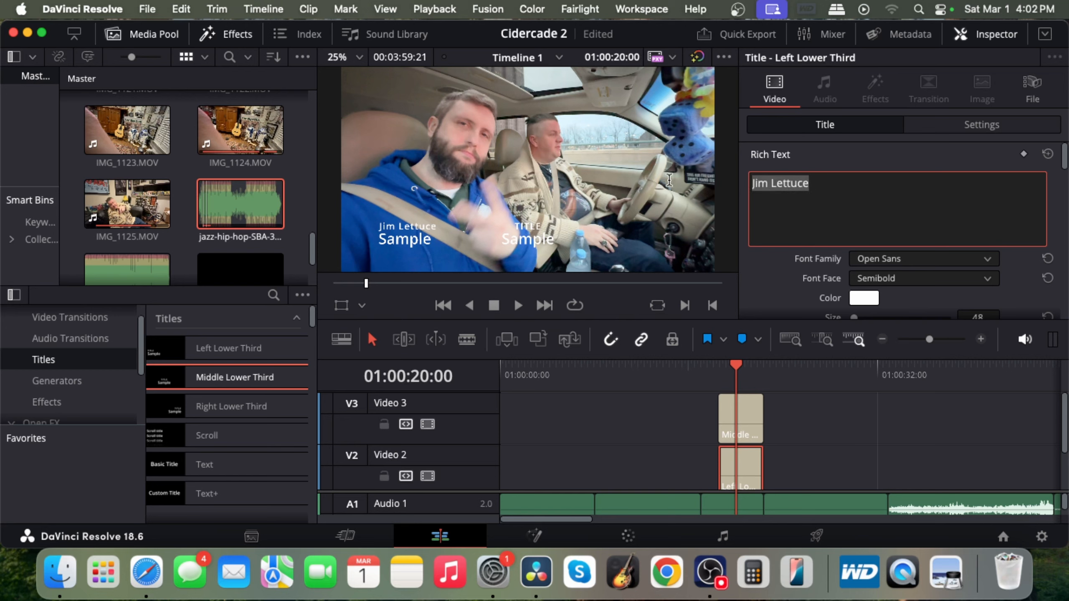
pyautogui.press('BackSpace')
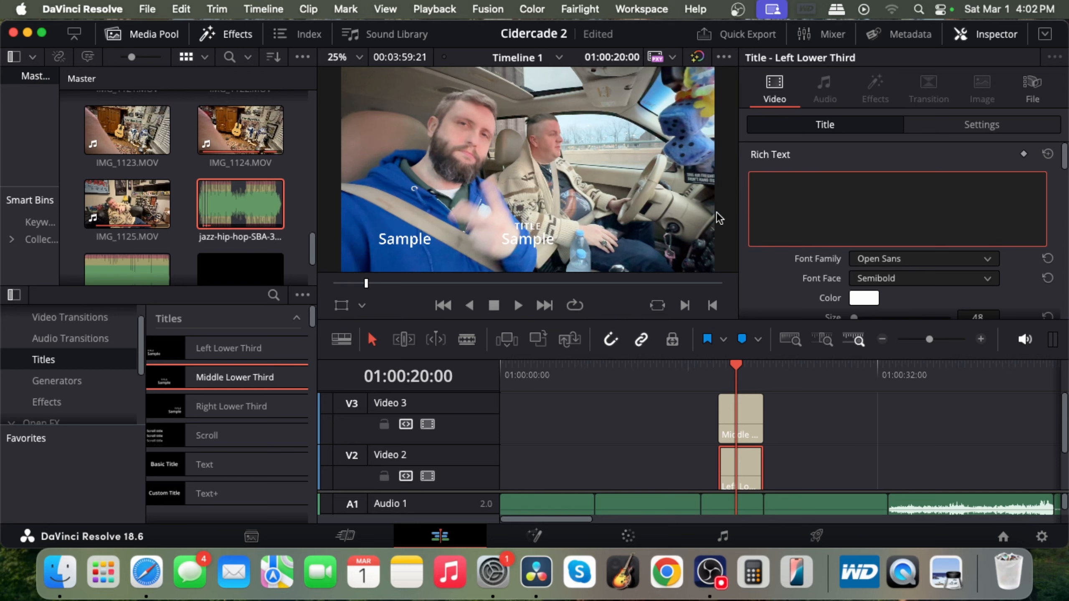
pyautogui.scroll(-6, 834, 241)
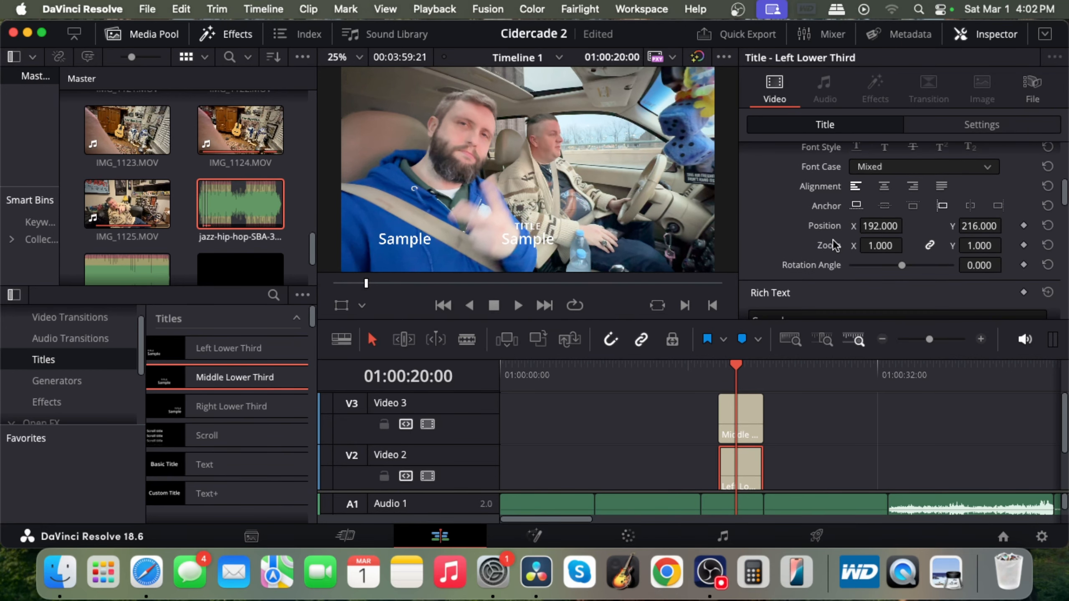
pyautogui.scroll(-2, 817, 270)
pyautogui.moveTo(803, 294); pyautogui.dragTo(730, 294)
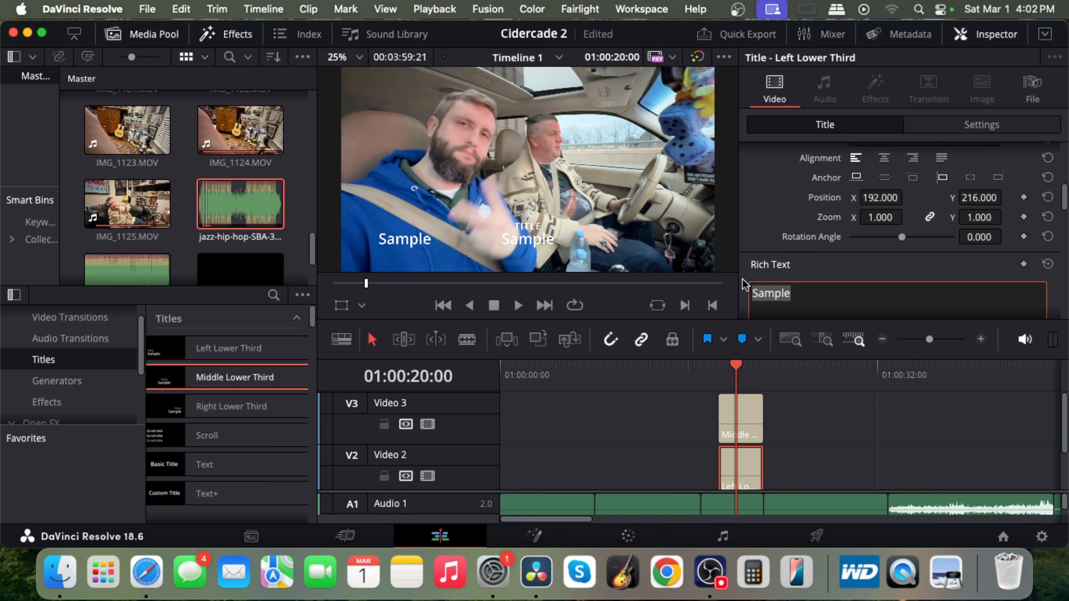
pyautogui.scroll(8, 804, 249)
pyautogui.click(779, 180)
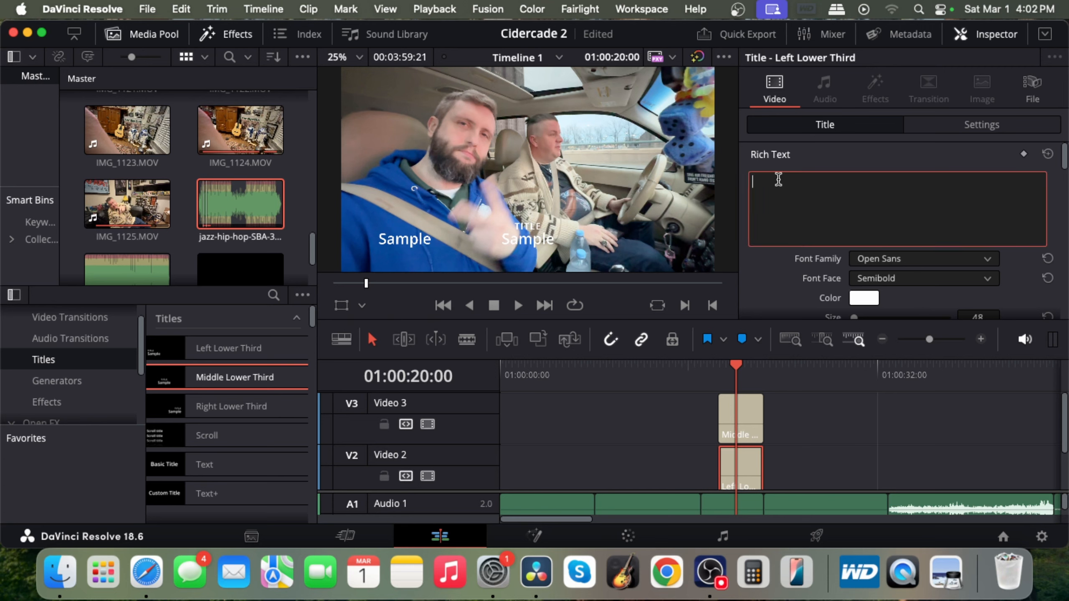
pyautogui.write('Jim')
# - Replace the Sample line of the Left Lower Third with the passenger's surname
pyautogui.scroll(-10, 799, 255)
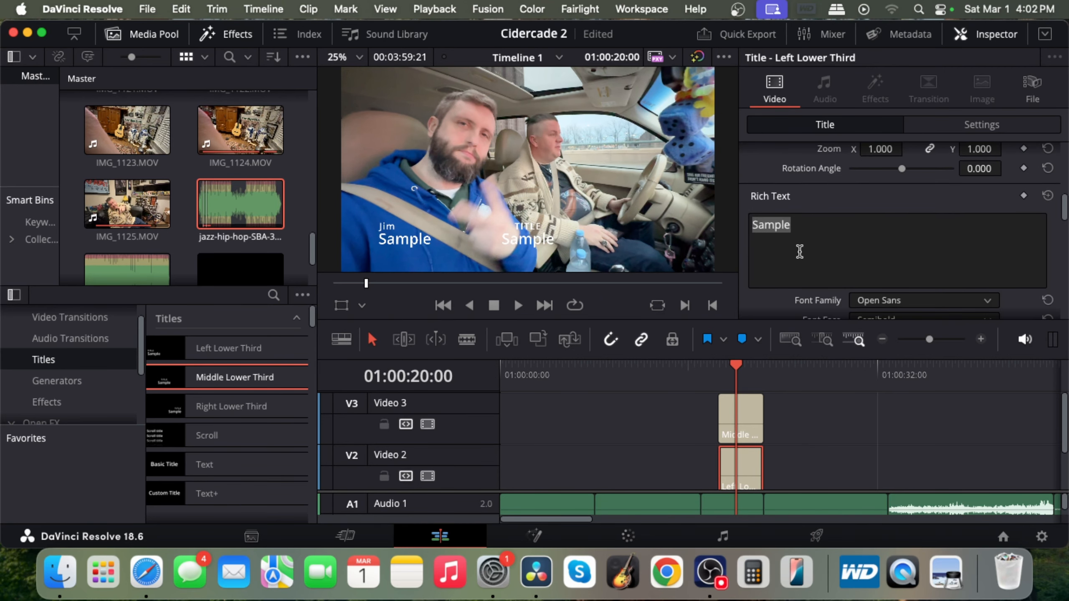
pyautogui.doubleClick(798, 241)
pyautogui.write('Let')
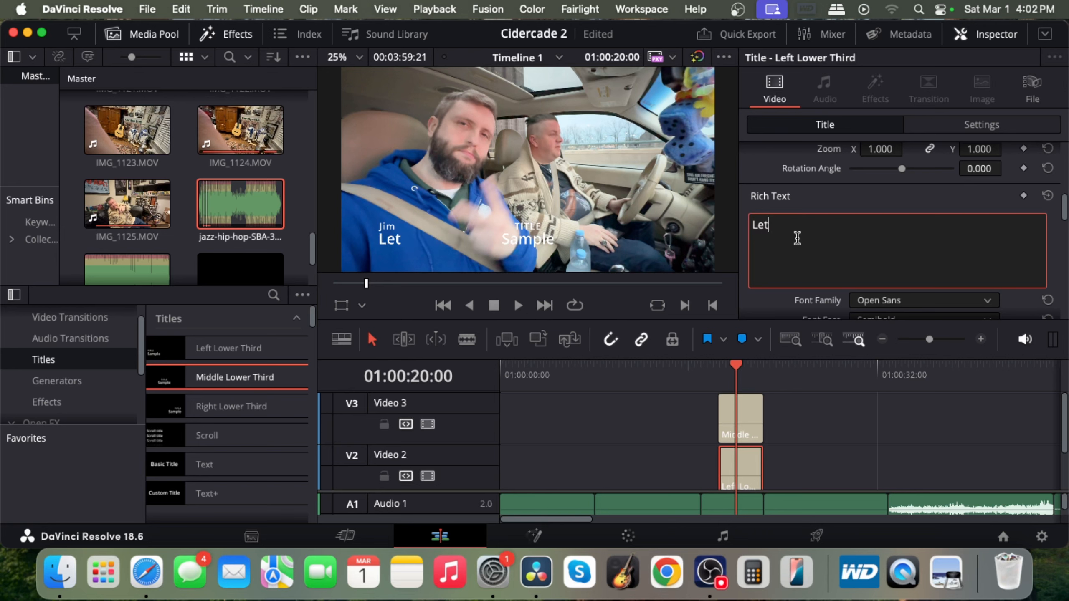
pyautogui.write('tuce')
pyautogui.scroll(5, 812, 254)
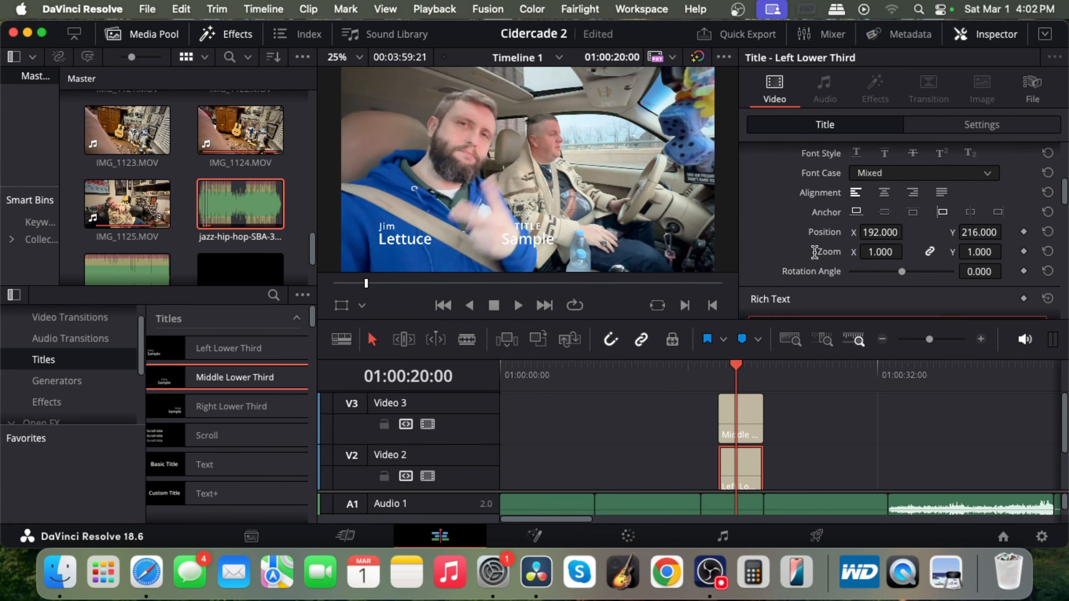
pyautogui.scroll(-5, 814, 252)
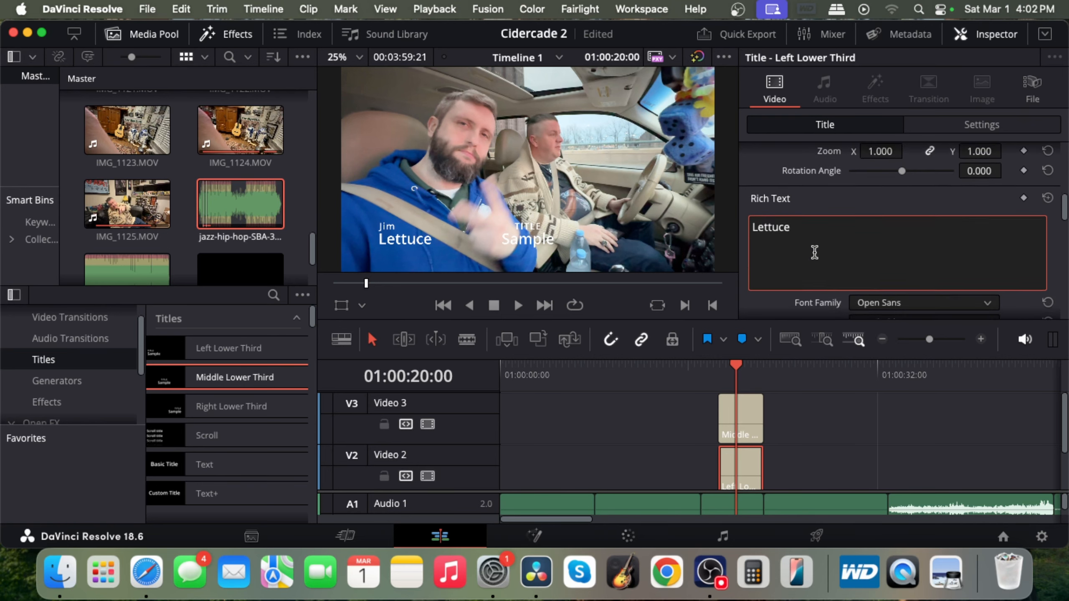
# - Look through the Middle Lower Third's text, position, stroke and background settings
pyautogui.click(740, 414)
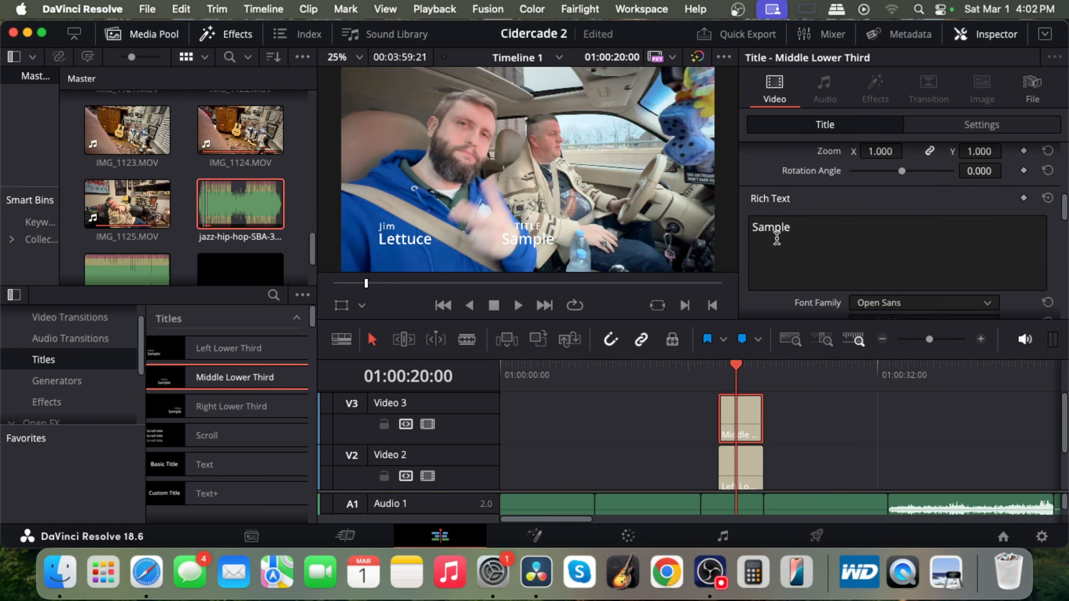
pyautogui.scroll(-2, 793, 239)
pyautogui.scroll(-8, 792, 239)
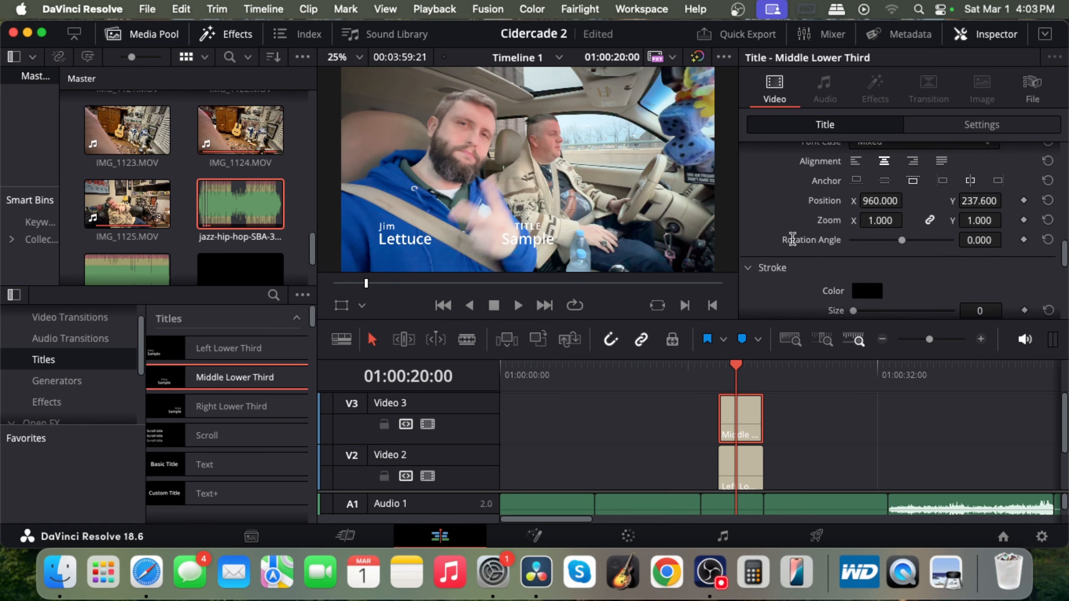
pyautogui.scroll(-8, 793, 239)
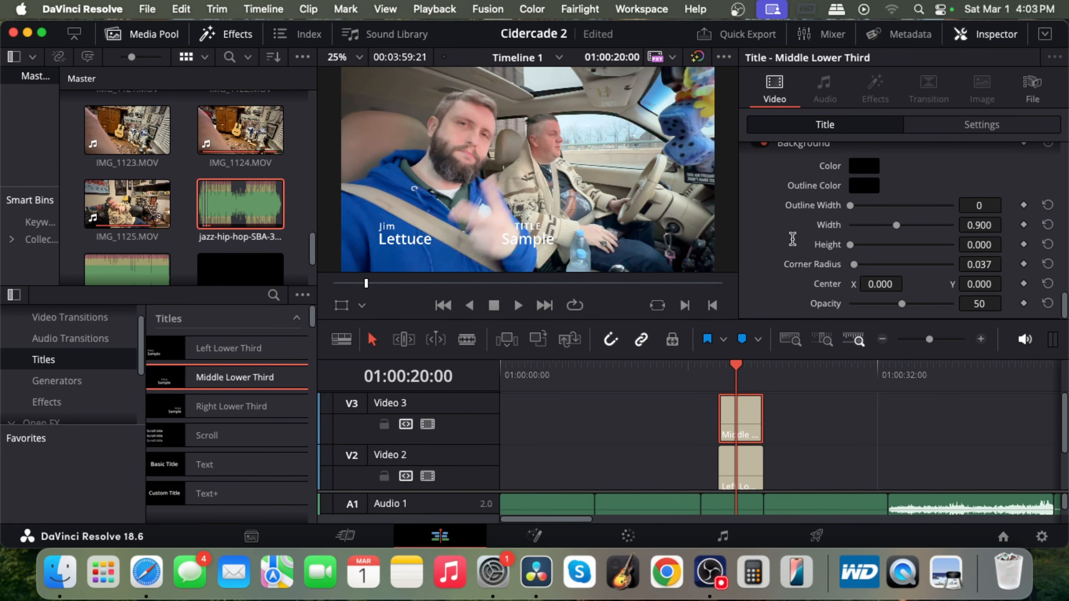
pyautogui.scroll(15, 792, 239)
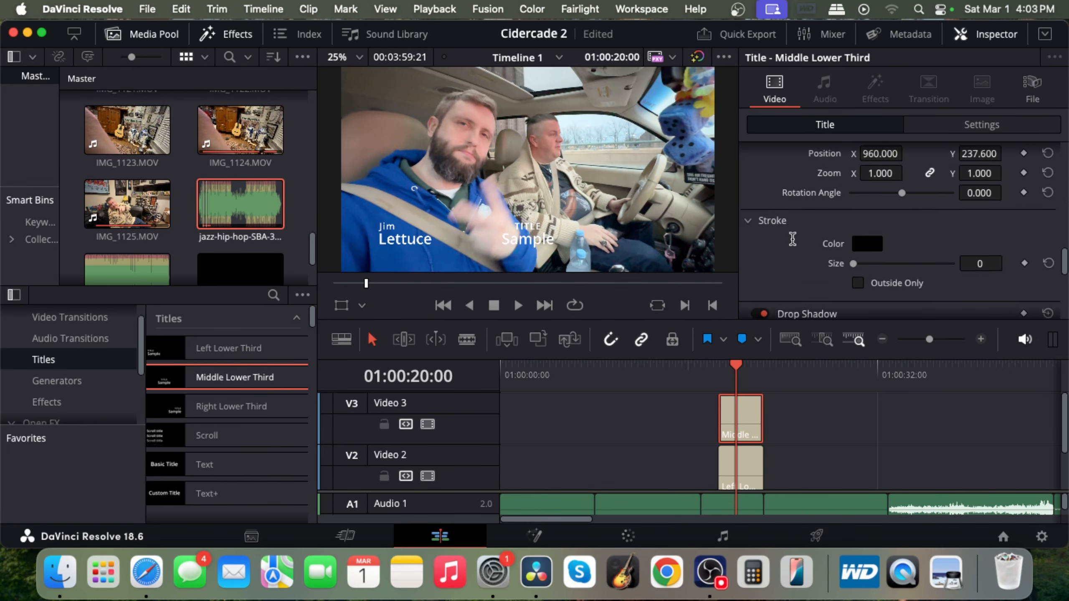
# - Clear the upper text line of the Left Lower Third on Video 2
pyautogui.click(743, 461)
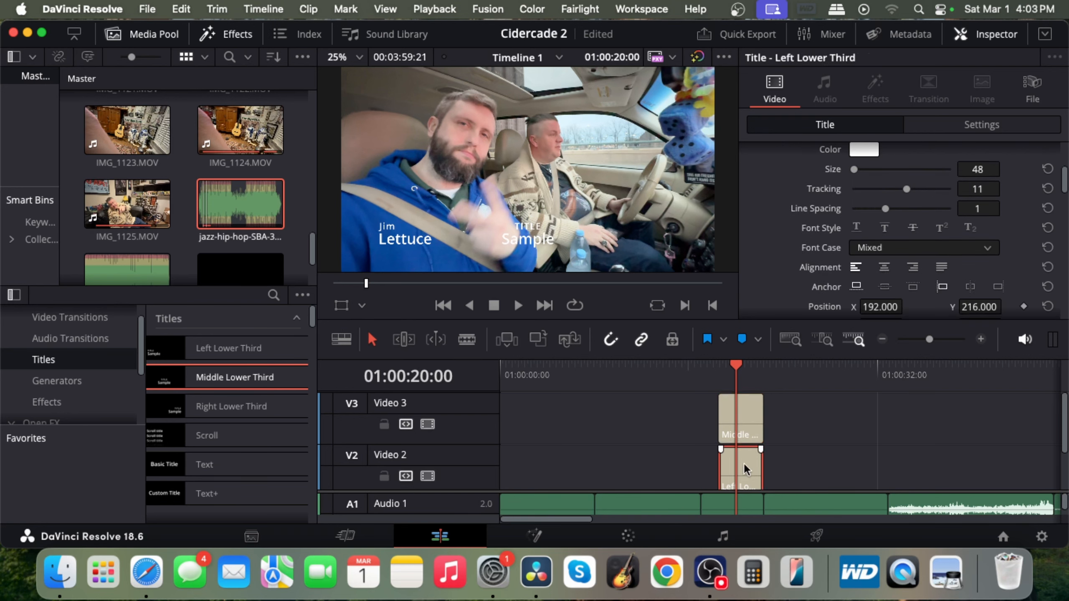
pyautogui.scroll(5, 808, 207)
pyautogui.moveTo(808, 207); pyautogui.dragTo(724, 179)
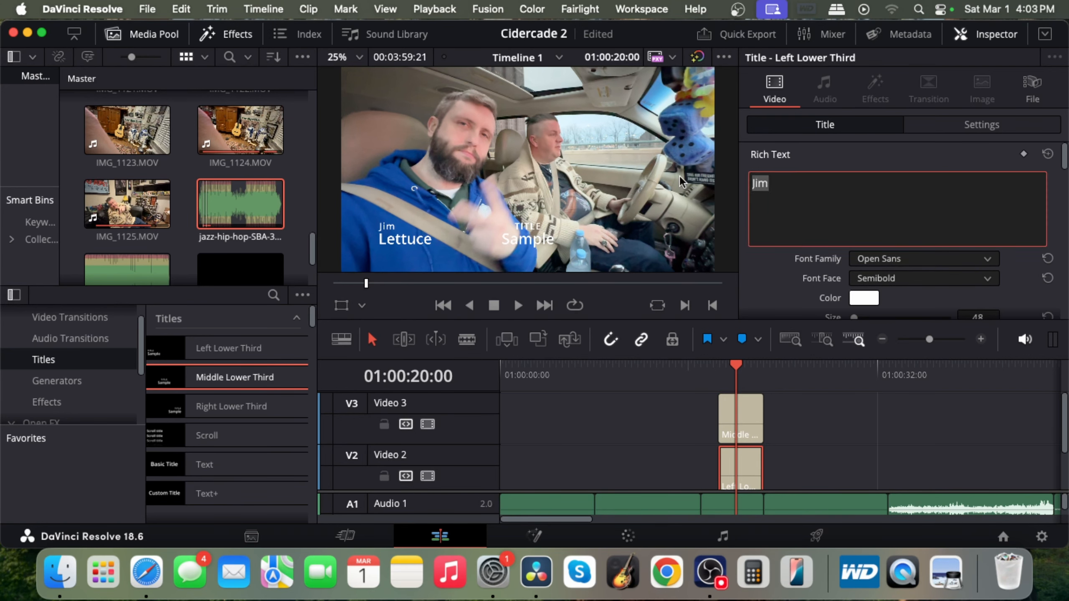
pyautogui.press('BackSpace')
# - Set the Left Lower Third's larger lower text line to the passenger's full name
pyautogui.scroll(-5, 811, 181)
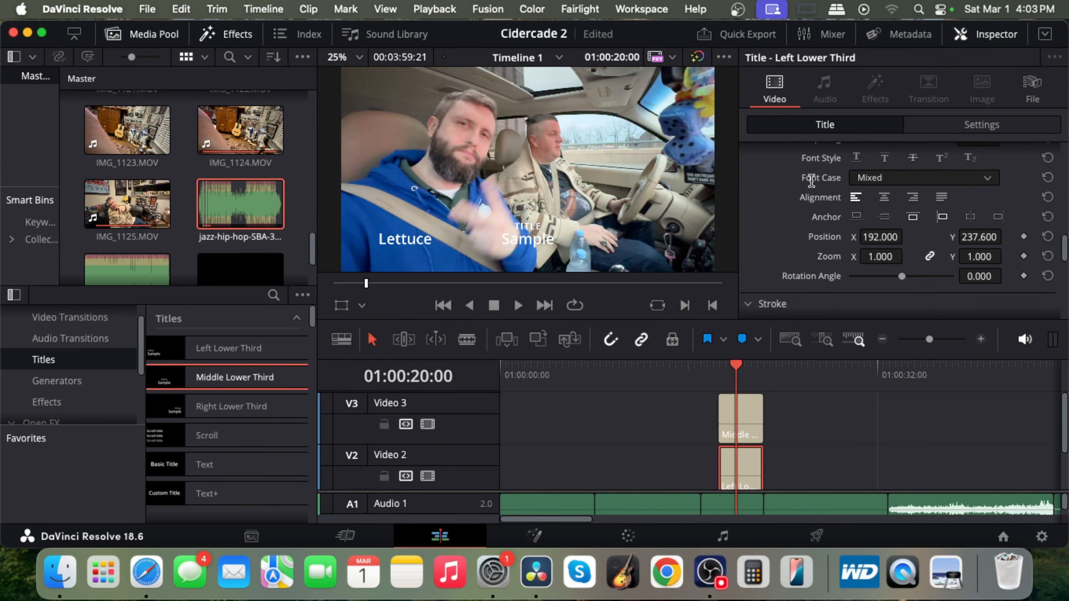
pyautogui.scroll(5, 810, 180)
pyautogui.scroll(-7, 810, 179)
pyautogui.scroll(10, 810, 181)
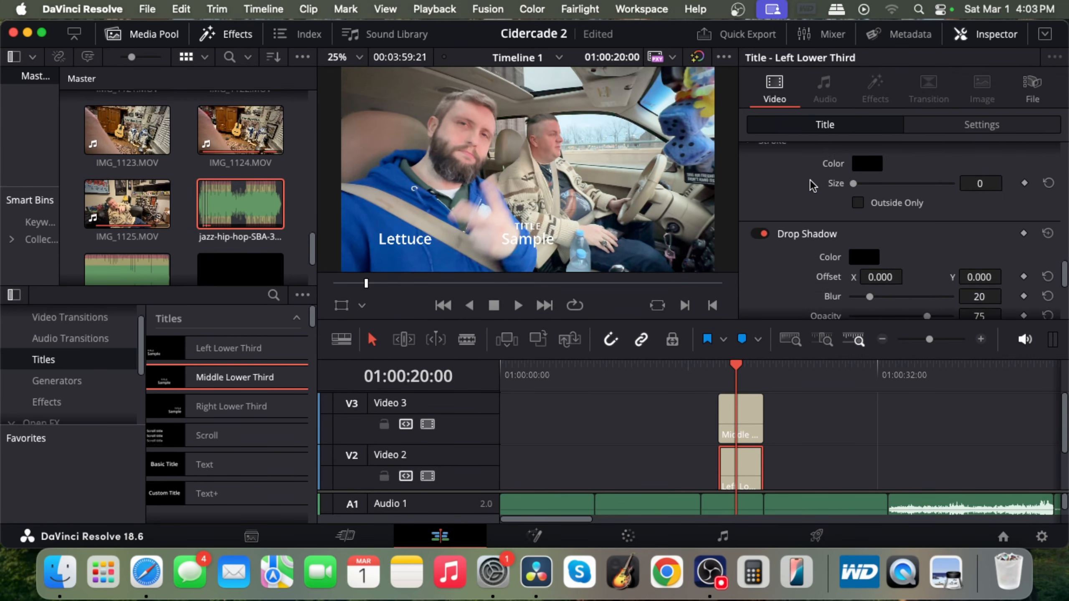
pyautogui.click(807, 228)
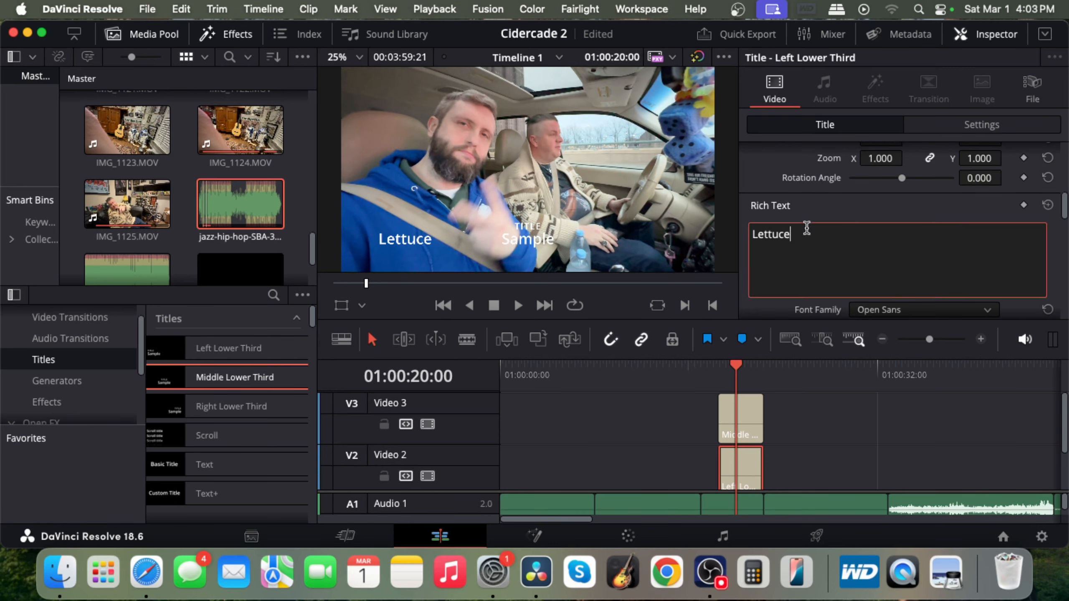
pyautogui.press('super+a')
pyautogui.write('Jim Lettuce')
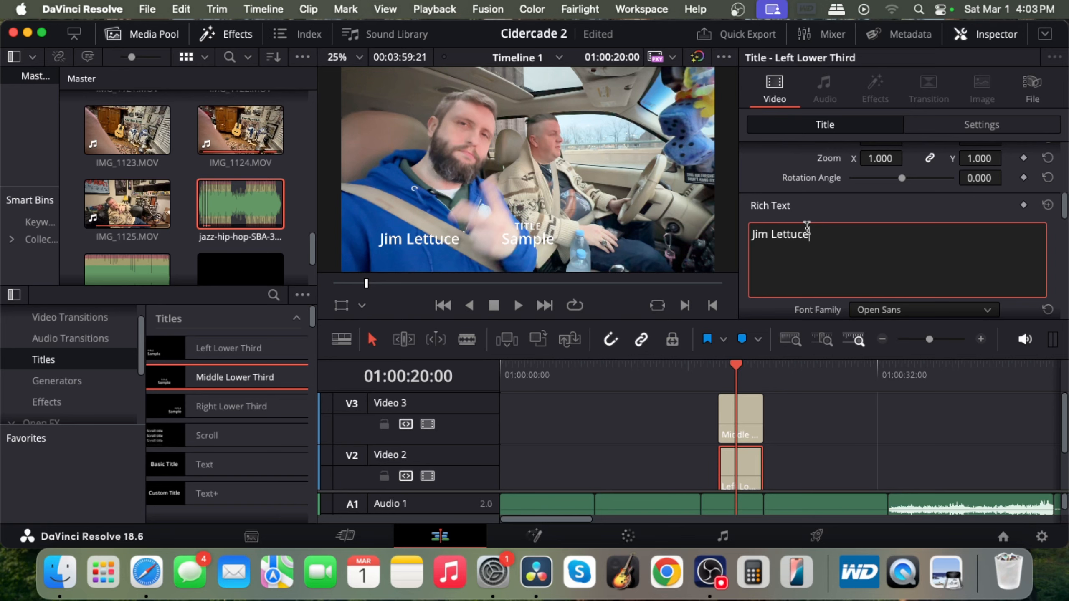
# - Clear the TITLE line of the Middle Lower Third on Video 3 and bring its remaining text settings into reach
pyautogui.click(741, 418)
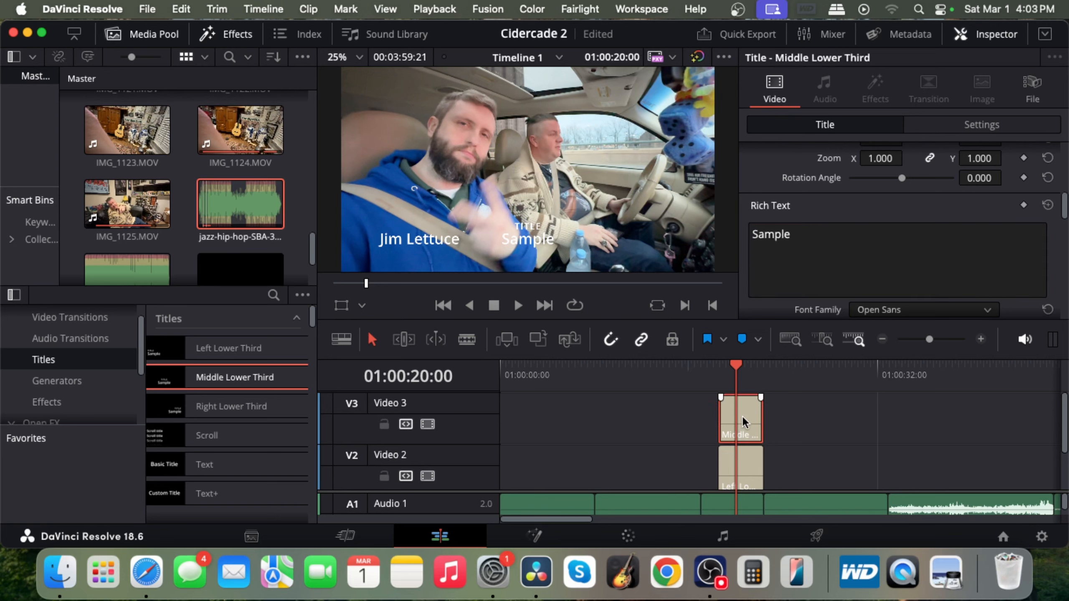
pyautogui.scroll(8, 767, 235)
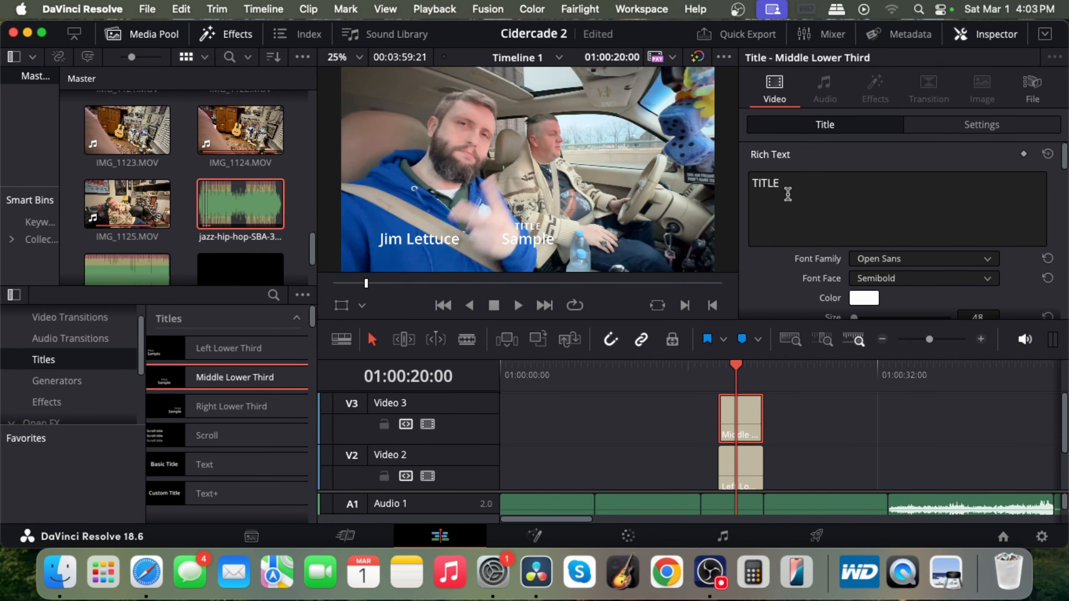
pyautogui.doubleClick(788, 189)
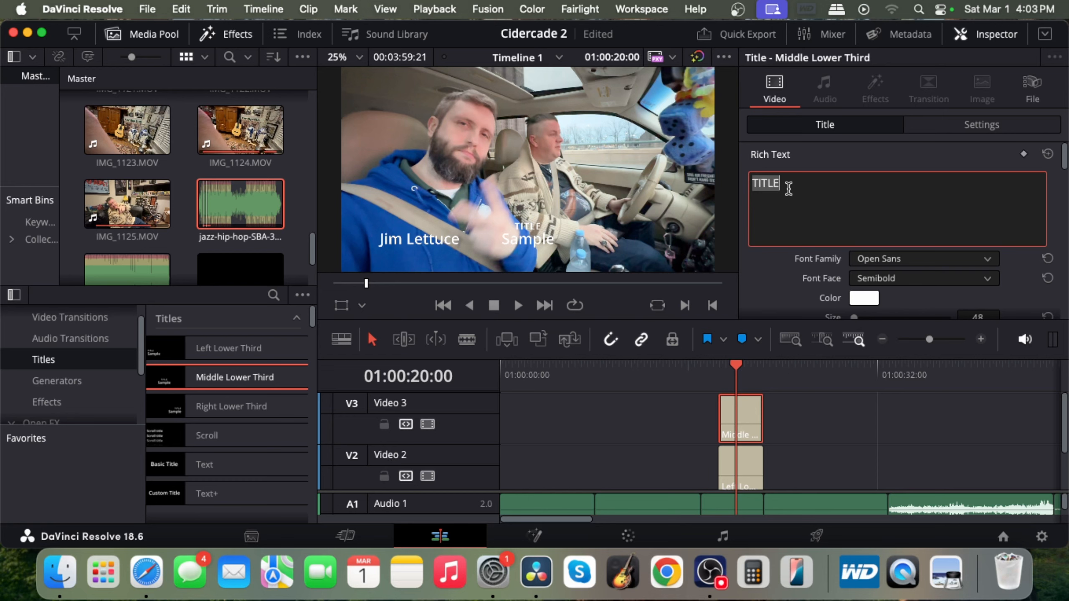
pyautogui.press('BackSpace')
pyautogui.scroll(-10, 787, 198)
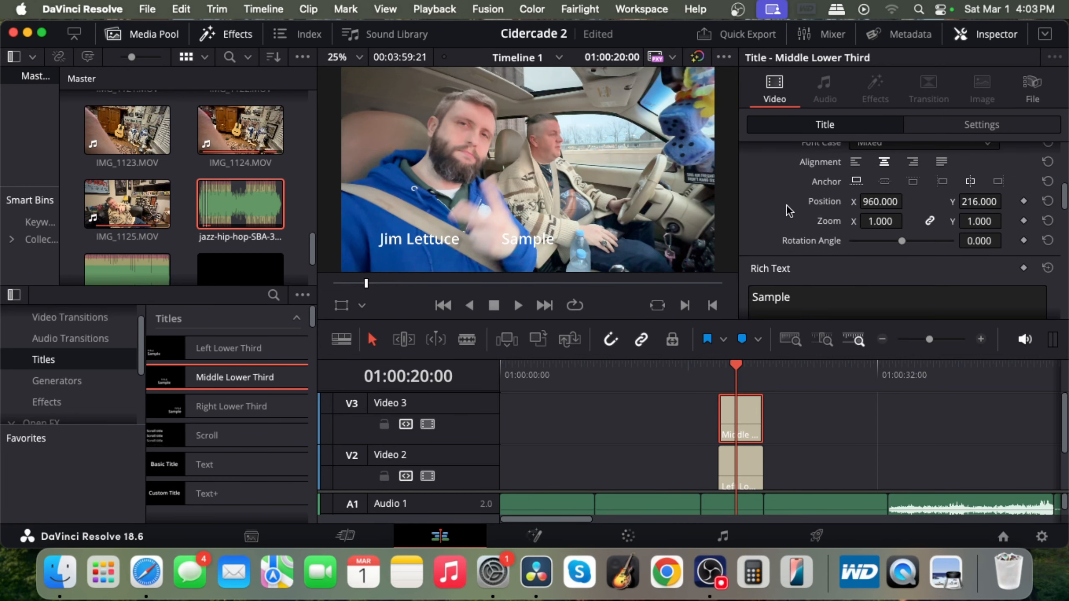
pyautogui.scroll(-10, 783, 255)
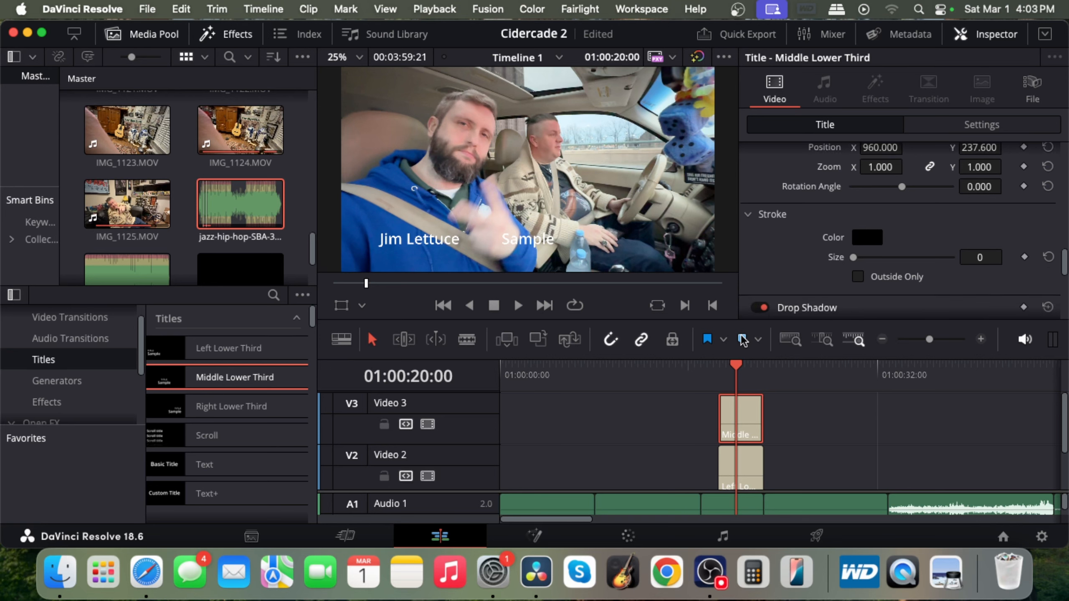
# - Set the Middle Lower Third's lower rich text line to the driver's display name
pyautogui.scroll(10, 803, 274)
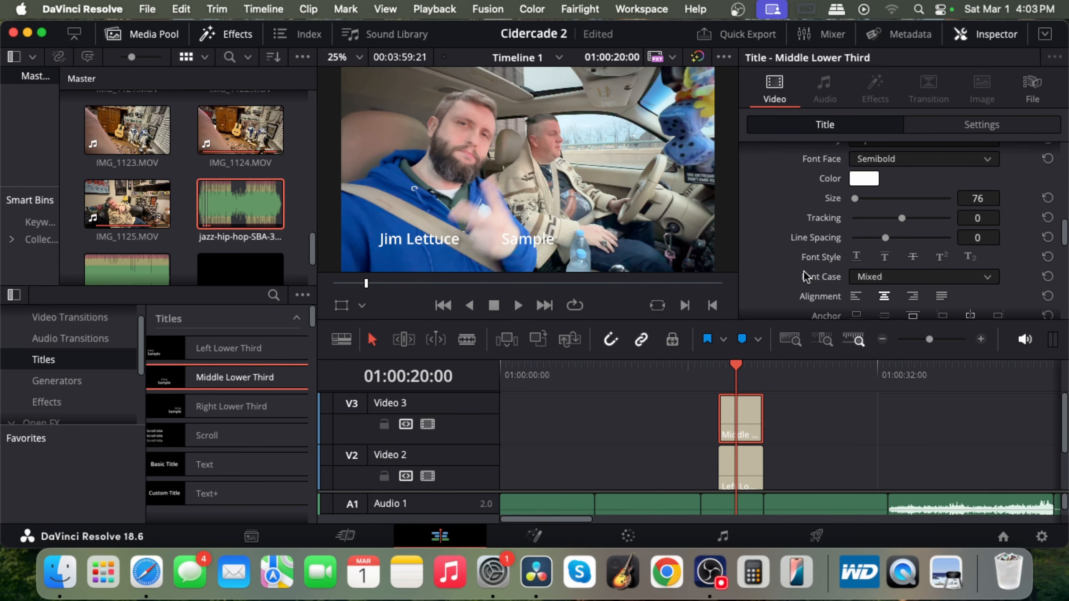
pyautogui.doubleClick(798, 264)
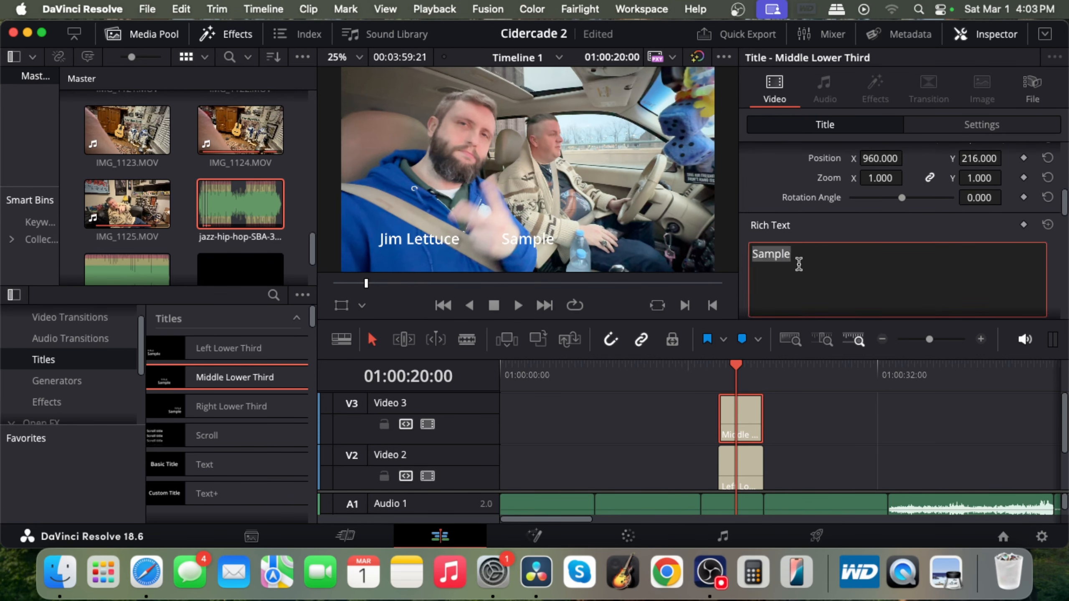
pyautogui.write('What')
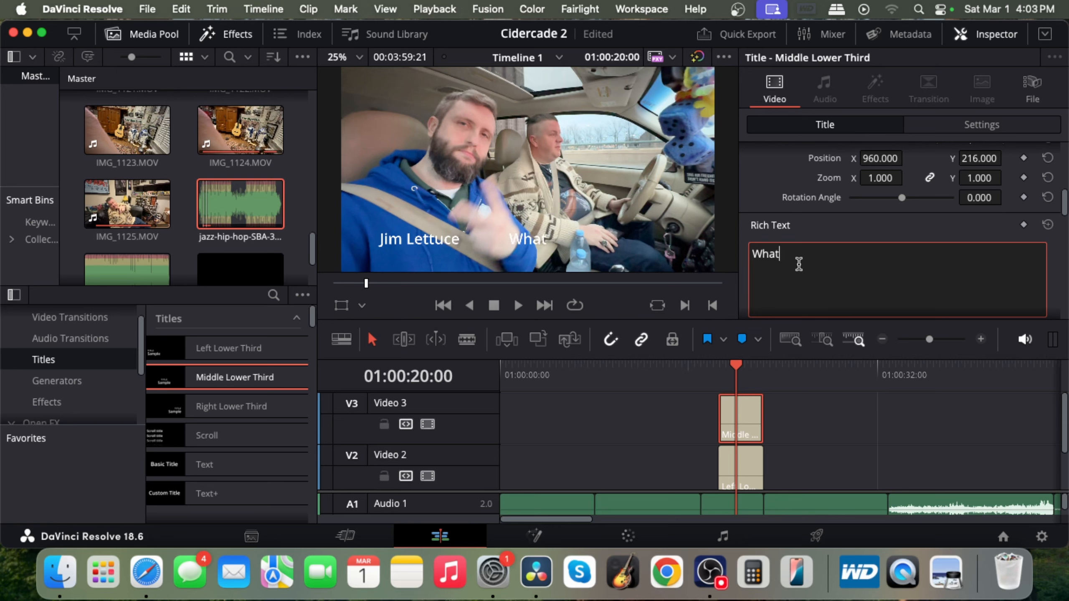
pyautogui.write('wenton')
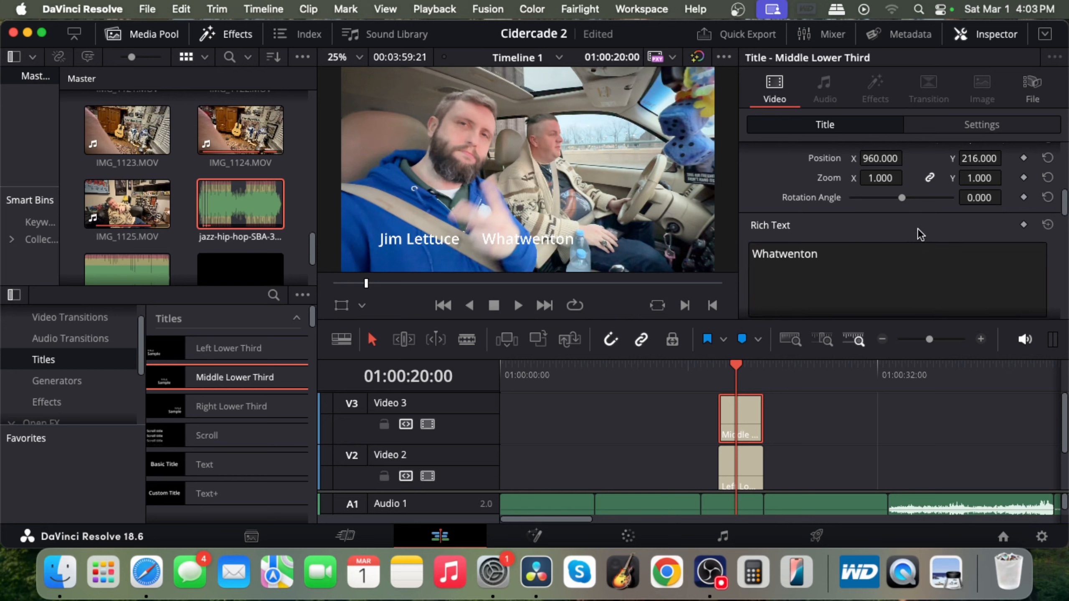
pyautogui.scroll(5, 917, 228)
pyautogui.scroll(5, 916, 231)
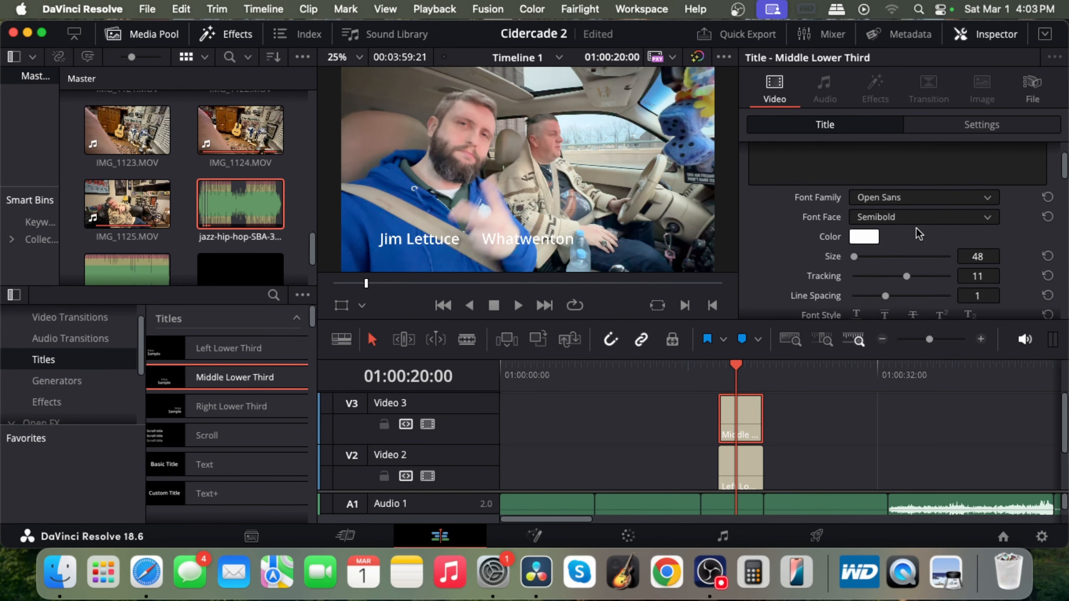
# - In the Middle Lower Third's transform settings, set the position to X 203, Y 163
pyautogui.click(962, 122)
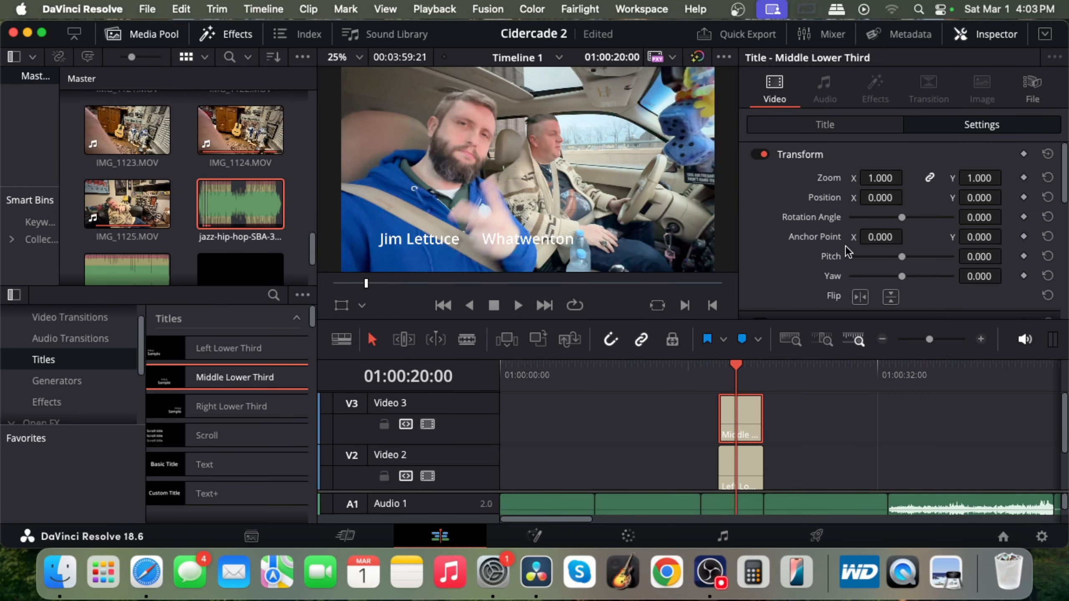
pyautogui.click(929, 180)
pyautogui.moveTo(979, 198); pyautogui.dragTo(1007, 154)
pyautogui.moveTo(1006, 196); pyautogui.dragTo(1006, 196)
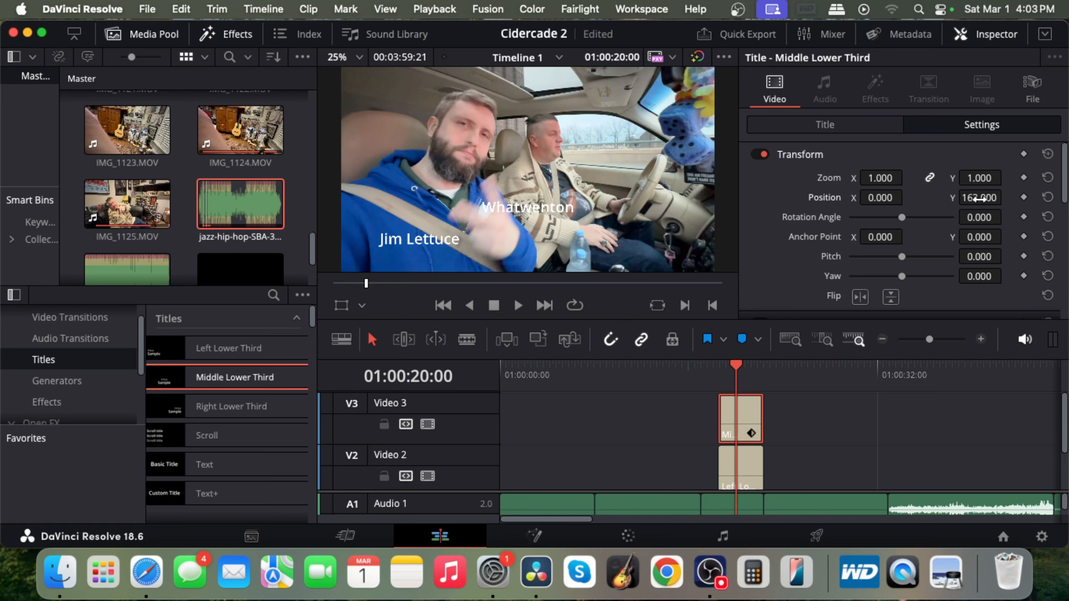
pyautogui.moveTo(907, 196); pyautogui.dragTo(908, 196)
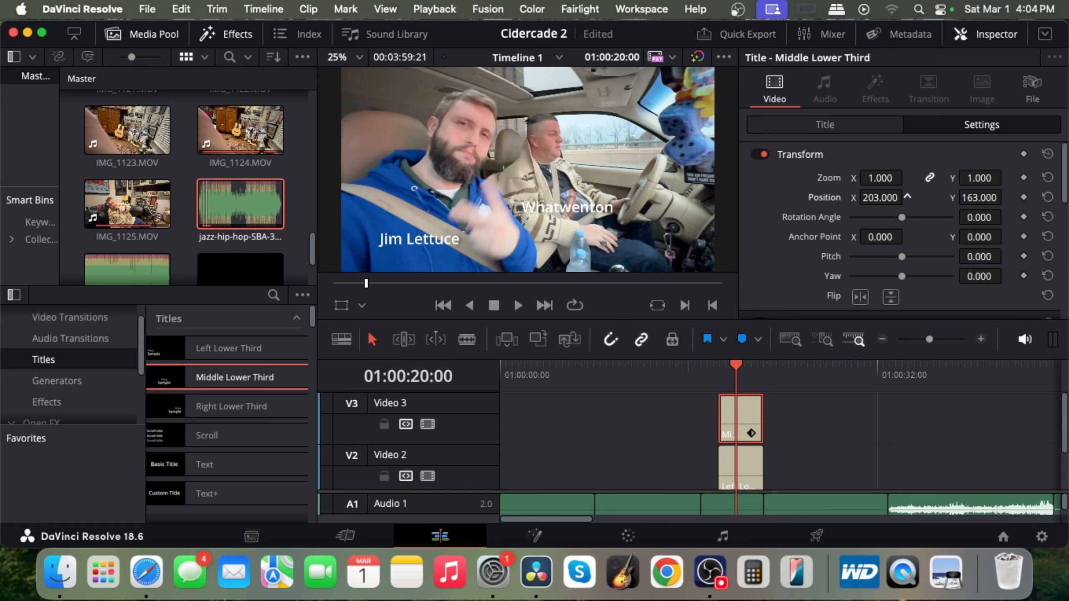
# - Play back the car shot to check both name titles, returning to about 01:00:20:16
pyautogui.click(669, 370)
pyautogui.press('space')
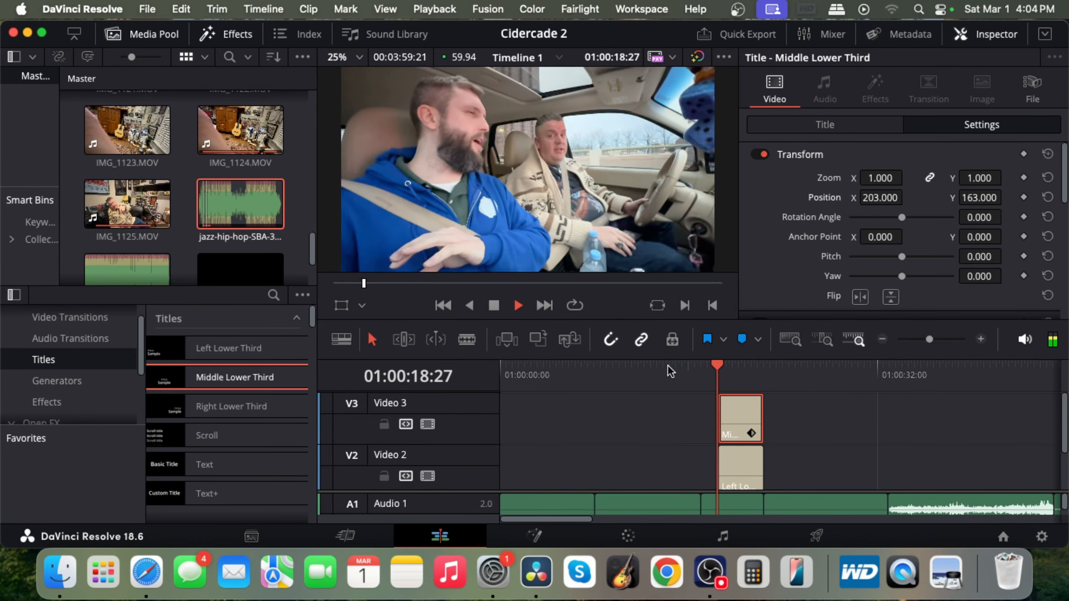
pyautogui.press('space')
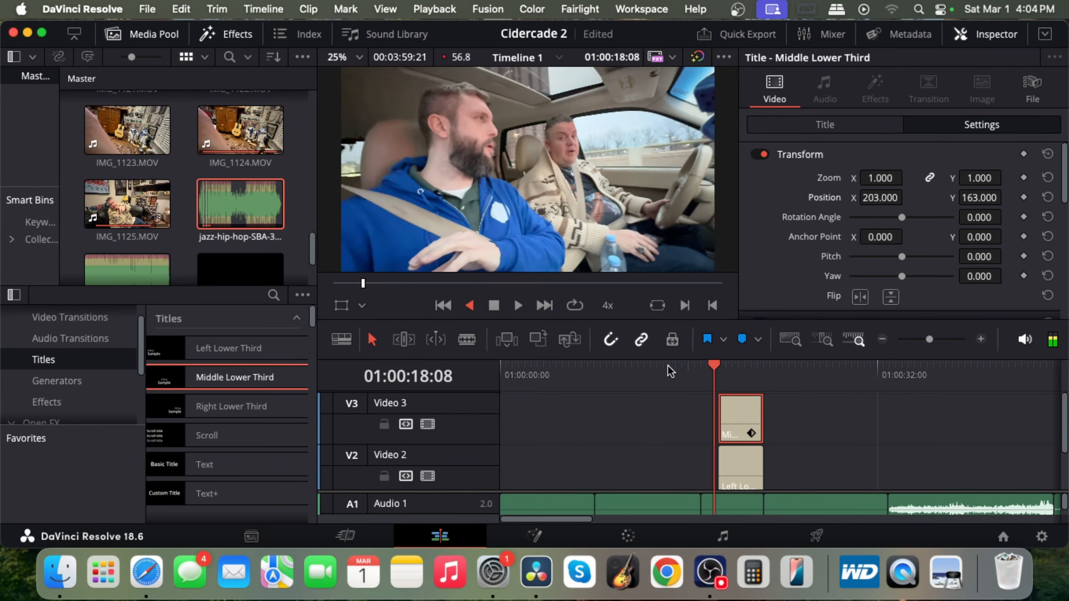
pyautogui.press('l')
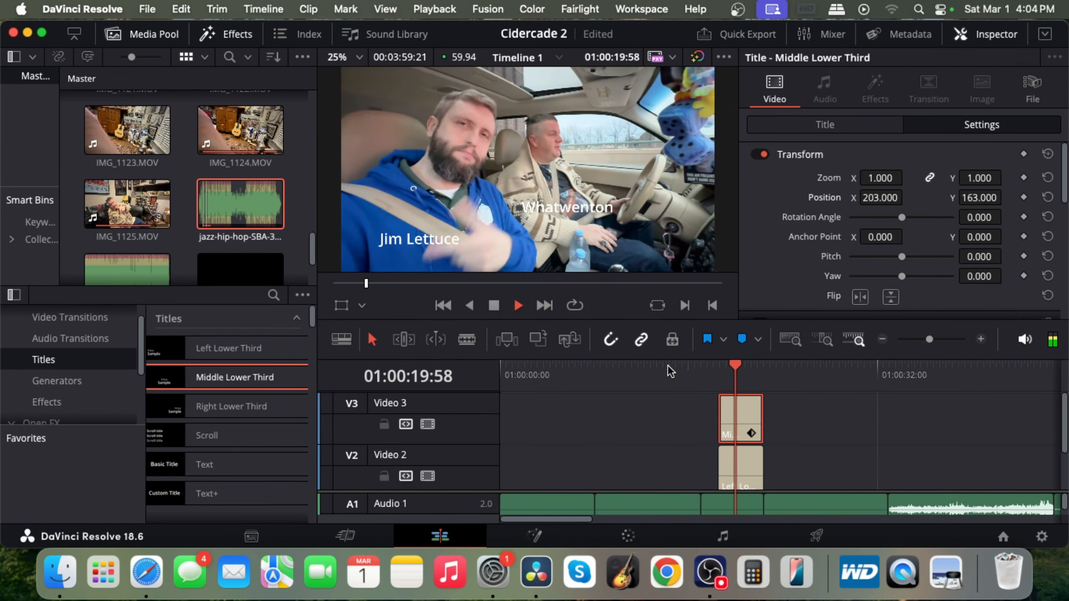
pyautogui.press('space')
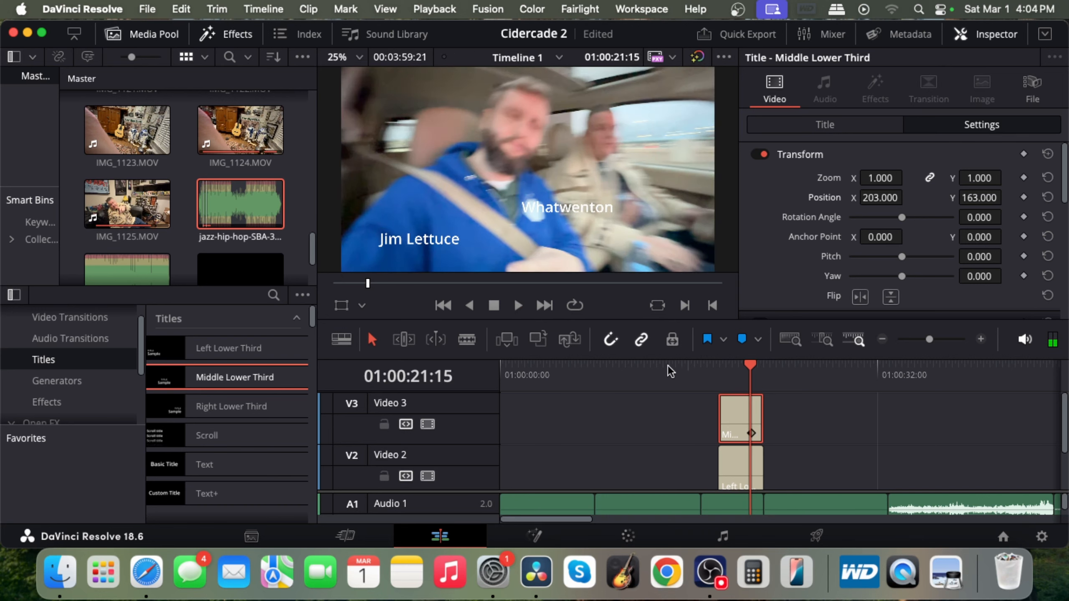
pyautogui.press('j')
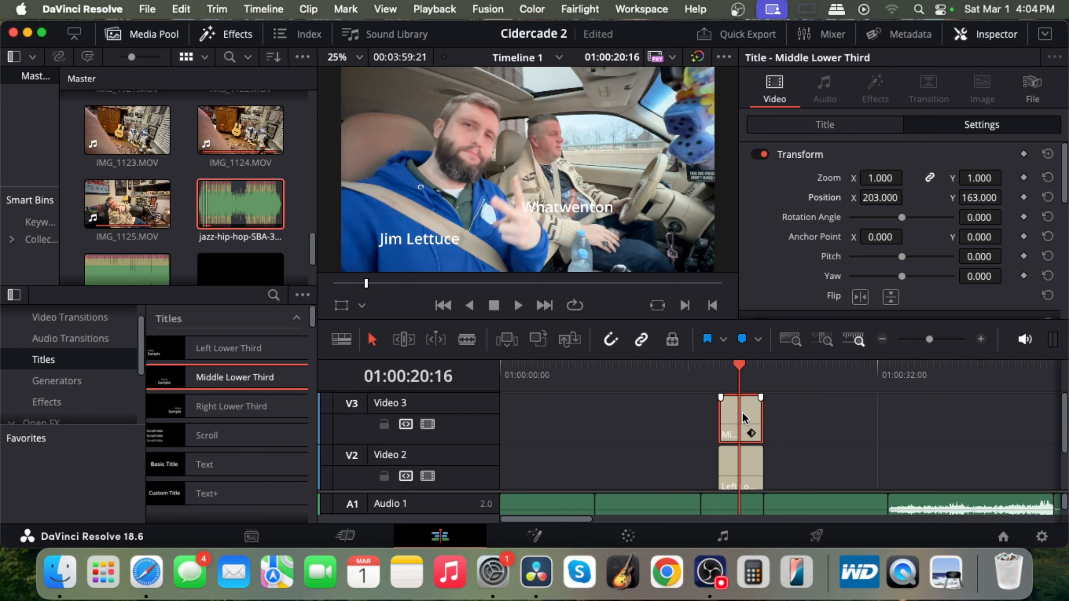
# - Move the Middle Lower Third to position X 243, Y 177 and save the project
pyautogui.moveTo(878, 197); pyautogui.dragTo(907, 197)
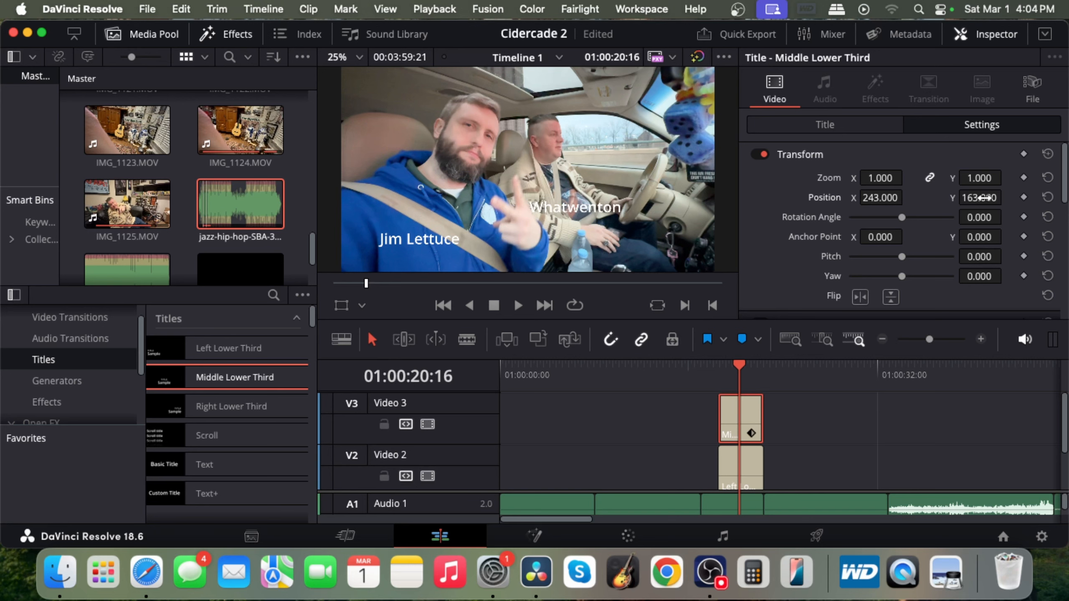
pyautogui.moveTo(979, 198)
pyautogui.mouseDown()
pyautogui.moveTo(968, 197)
pyautogui.moveTo(1001, 197)
pyautogui.moveTo(933, 198)
pyautogui.moveTo(1021, 197)
pyautogui.moveTo(994, 198)
pyautogui.mouseUp()
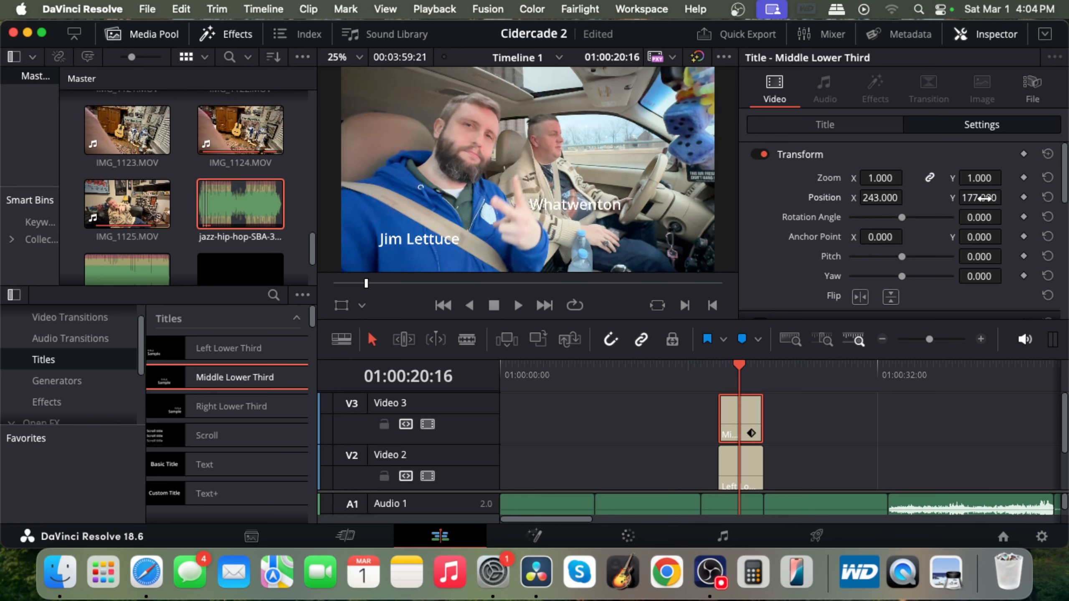
pyautogui.press('super+s')
# - Compare the Left Lower Third's position, then reposition the Middle Lower Third at X 483, Y 26, saving the project along the way
pyautogui.click(745, 461)
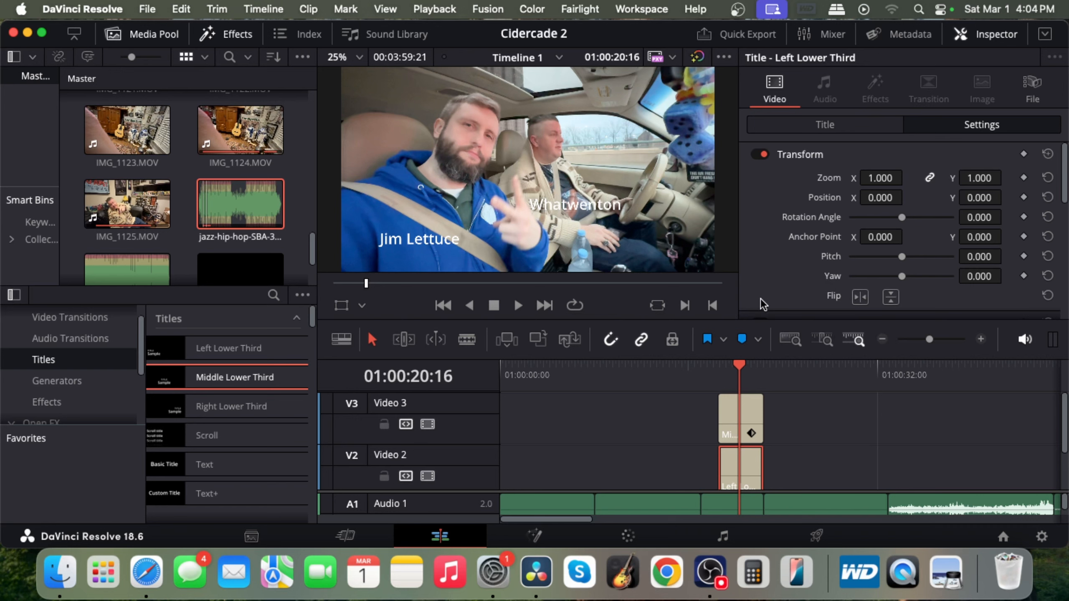
pyautogui.click(747, 412)
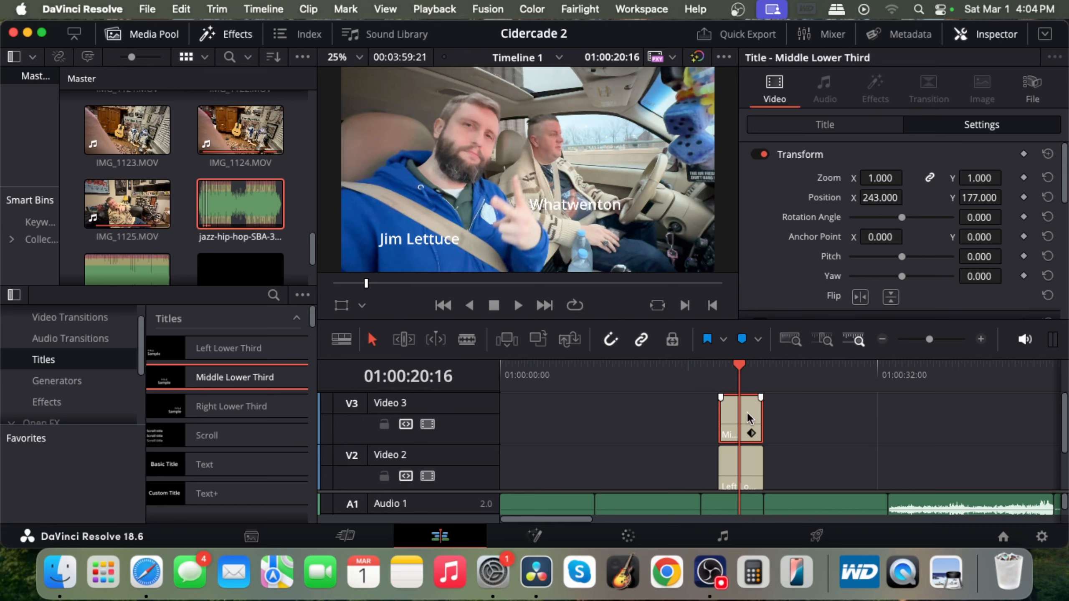
pyautogui.moveTo(960, 193)
pyautogui.mouseDown()
pyautogui.moveTo(874, 193)
pyautogui.moveTo(1042, 194)
pyautogui.moveTo(955, 193)
pyautogui.mouseUp()
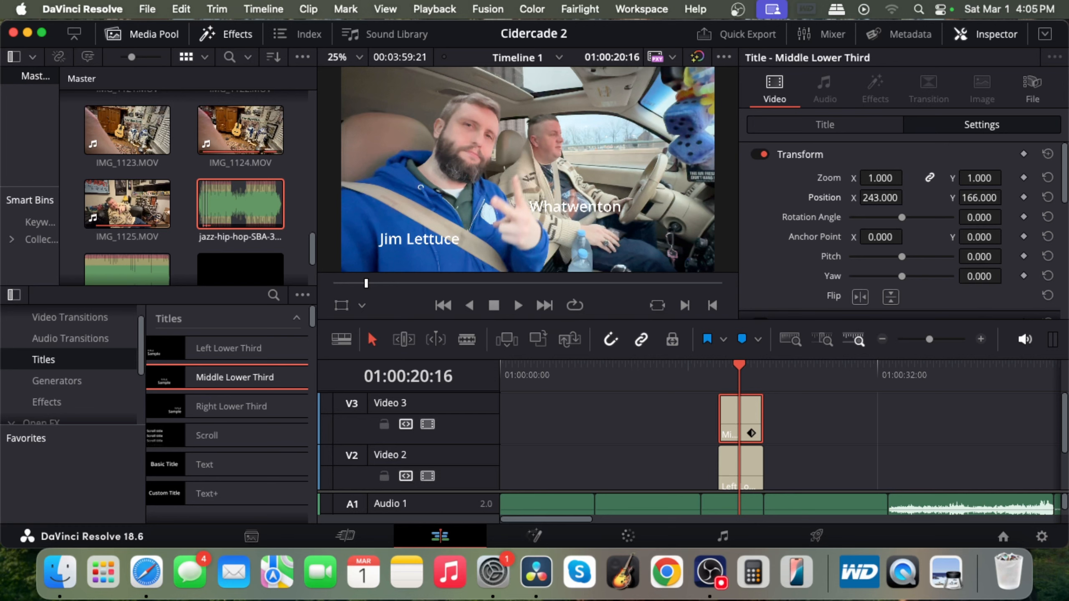
pyautogui.moveTo(979, 198); pyautogui.dragTo(907, 197)
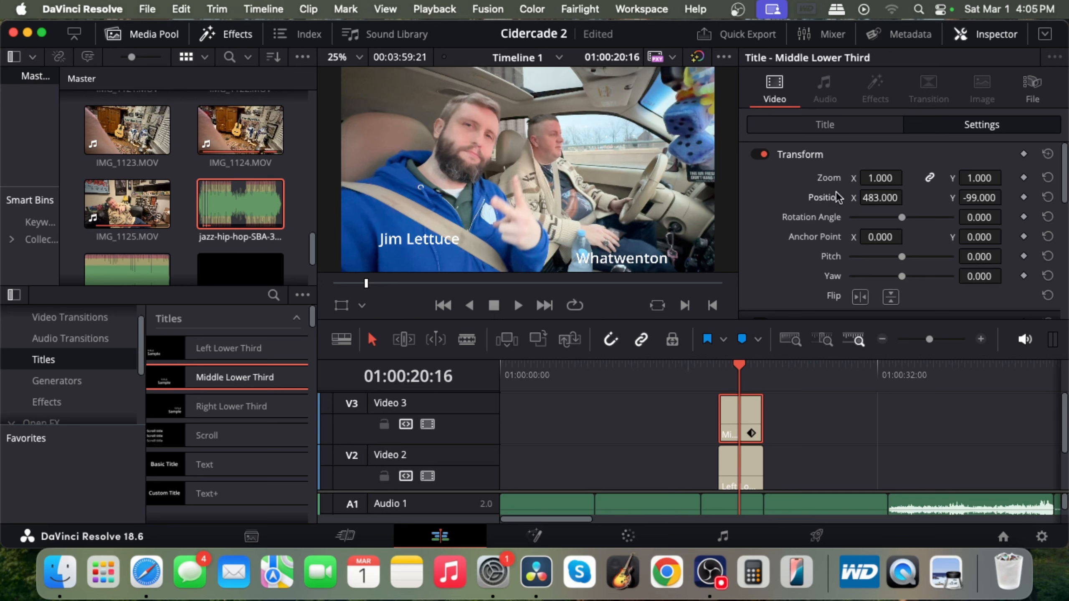
pyautogui.press('super+s')
pyautogui.moveTo(979, 197); pyautogui.dragTo(979, 187)
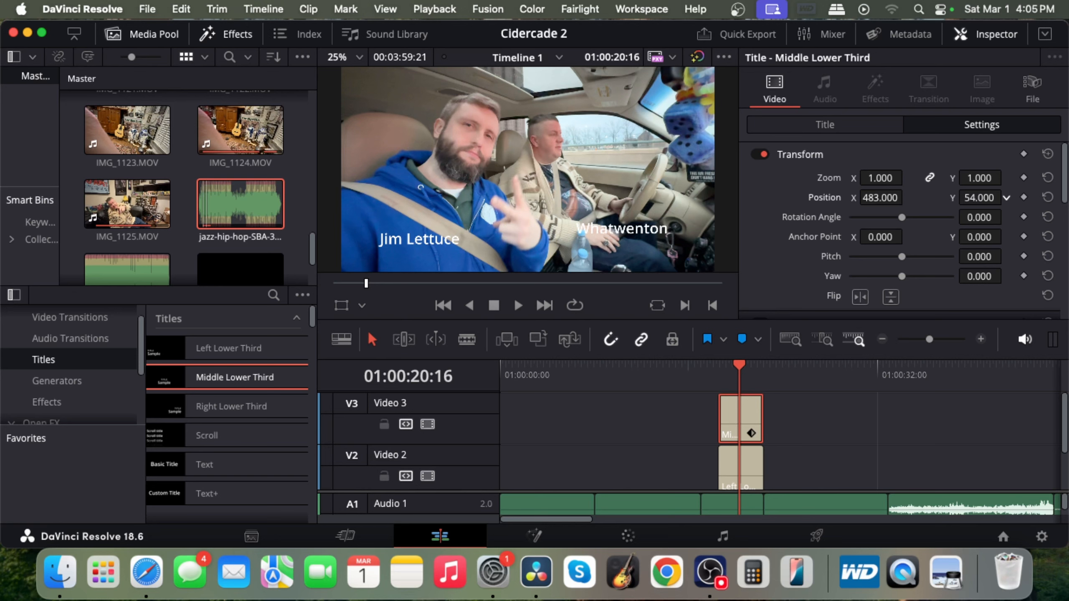
pyautogui.moveTo(978, 187); pyautogui.dragTo(972, 204)
# - Play back the titled section from about 01:00:18:33 to examine how both name titles sit over the car shot
pyautogui.click(706, 364)
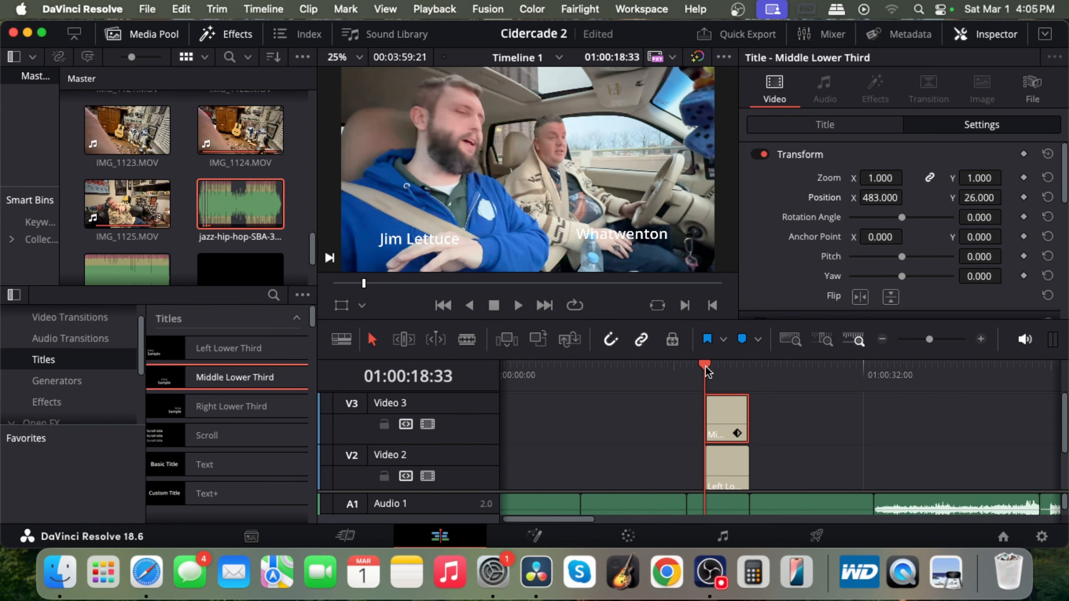
pyautogui.press('space')
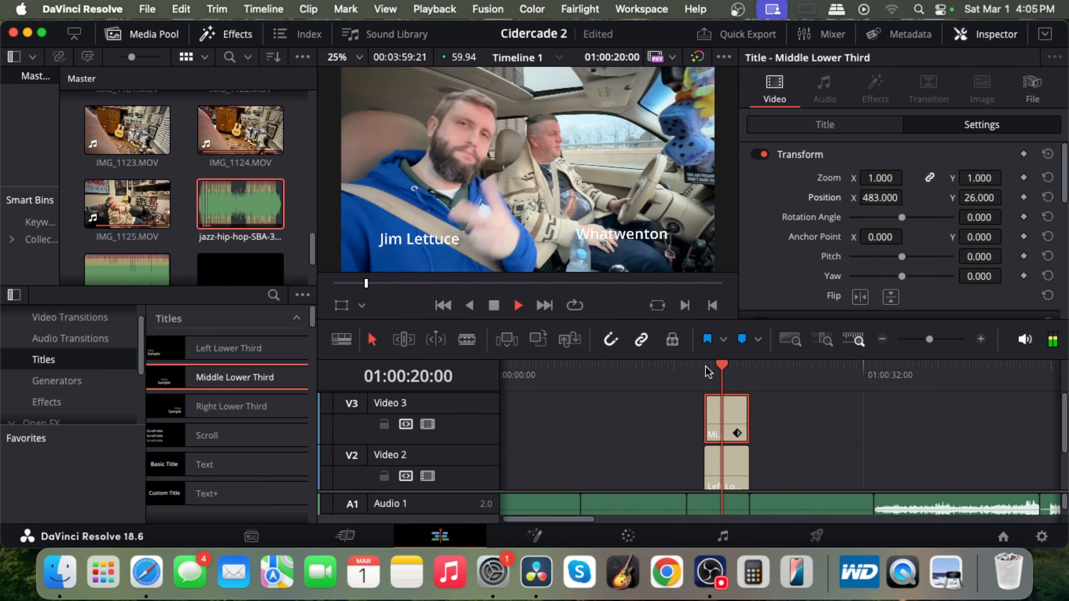
pyautogui.press('space')
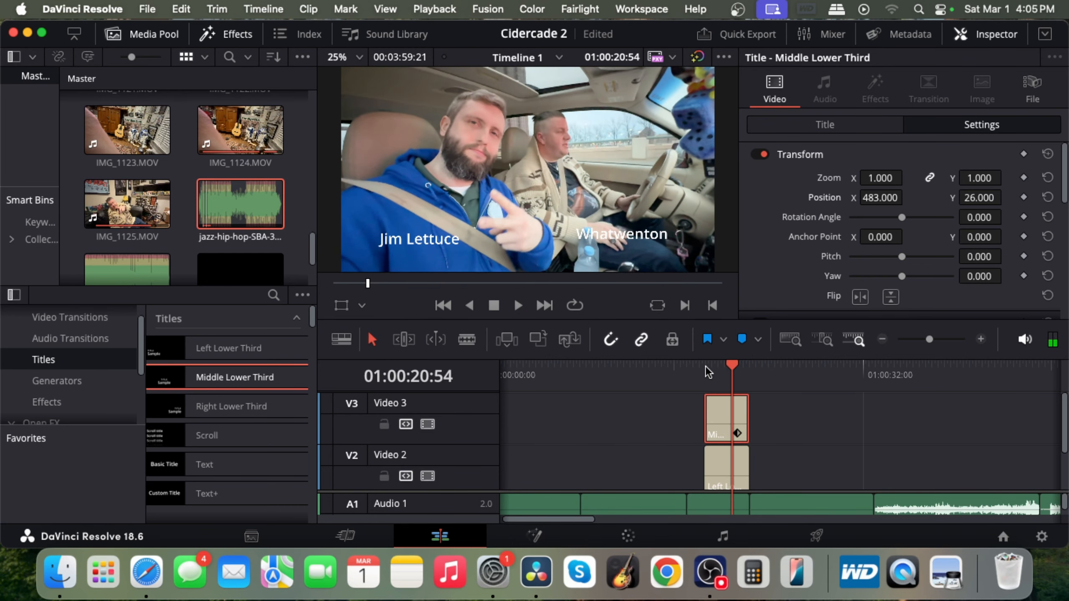
pyautogui.press('space')
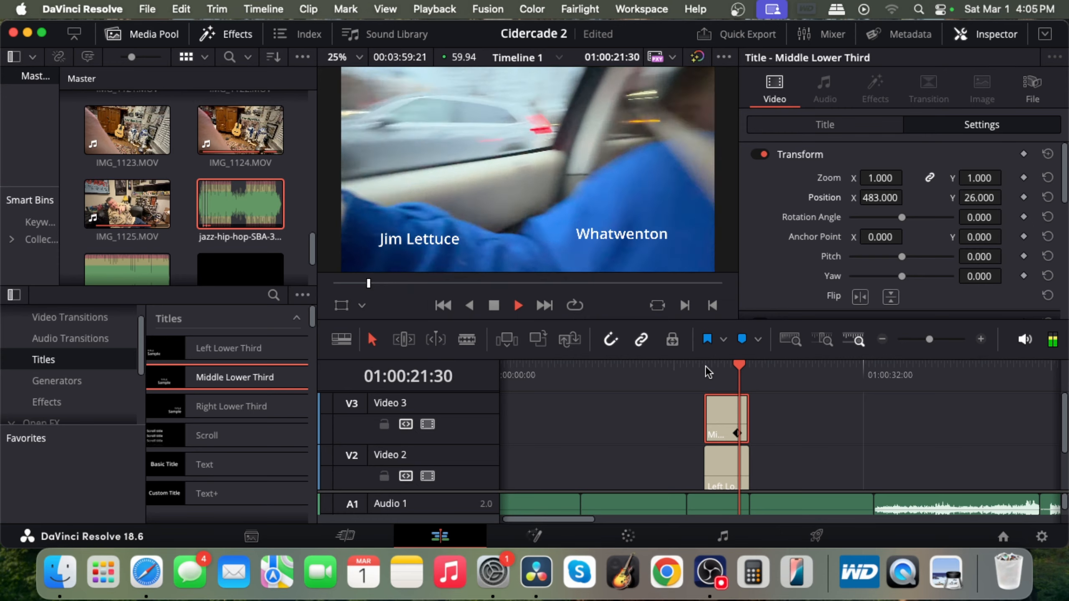
pyautogui.press('space')
pyautogui.press('space')
pyautogui.press('space')
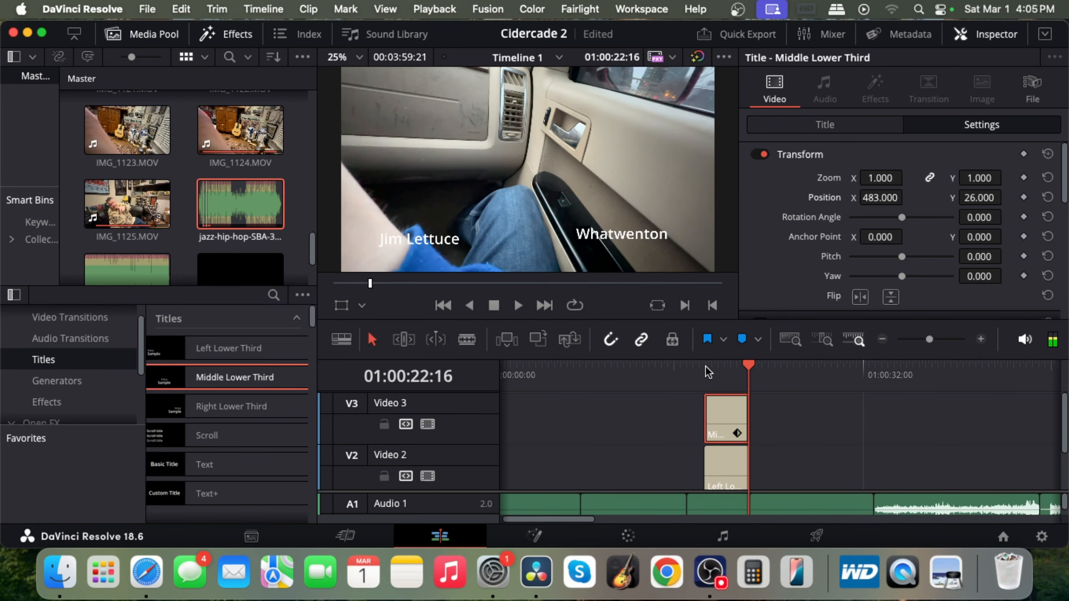
pyautogui.press('j')
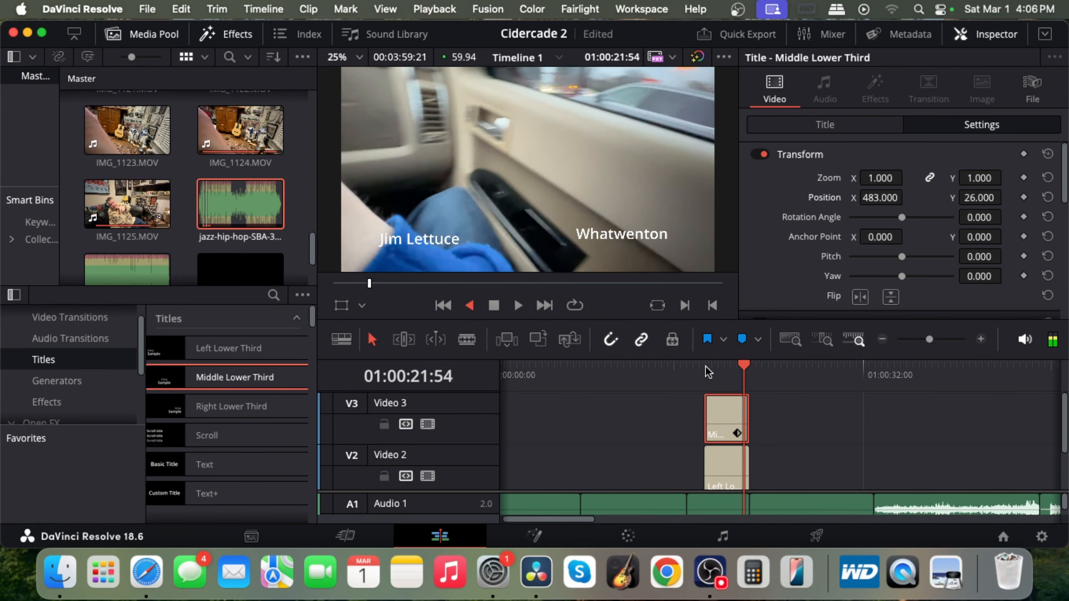
pyautogui.press('space')
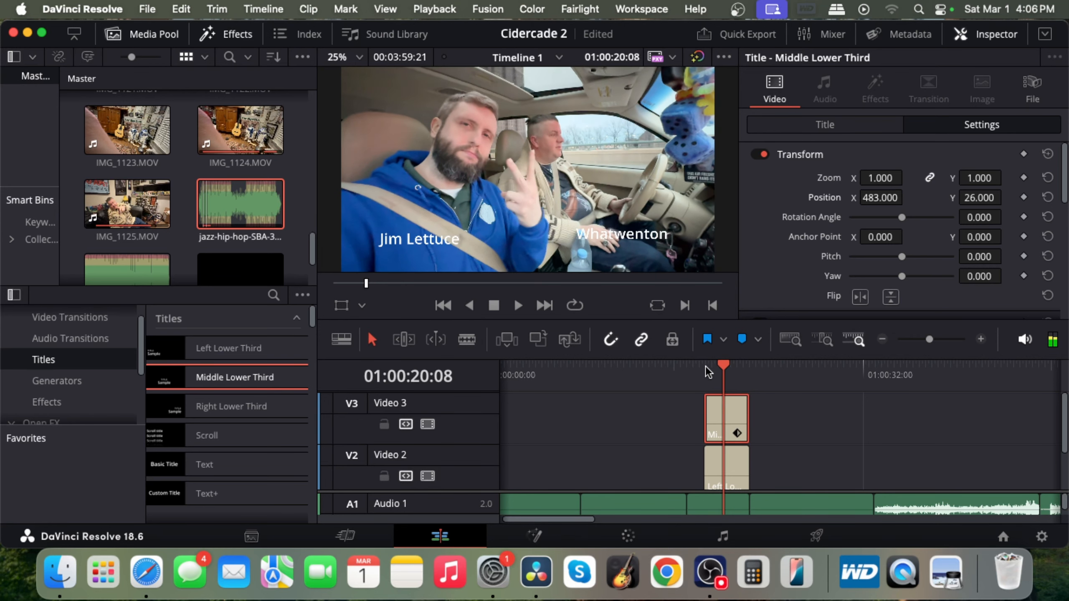
pyautogui.press('space')
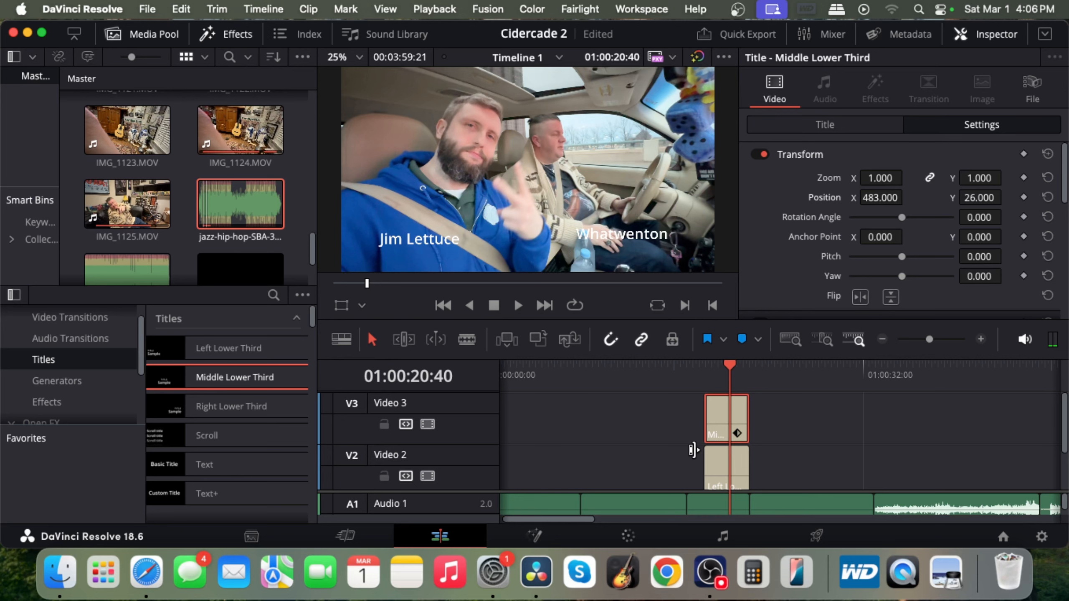
# - Move the Left Lower Third to position X -52, Y -78 and the Middle Lower Third to X 520, Y -70
pyautogui.click(724, 461)
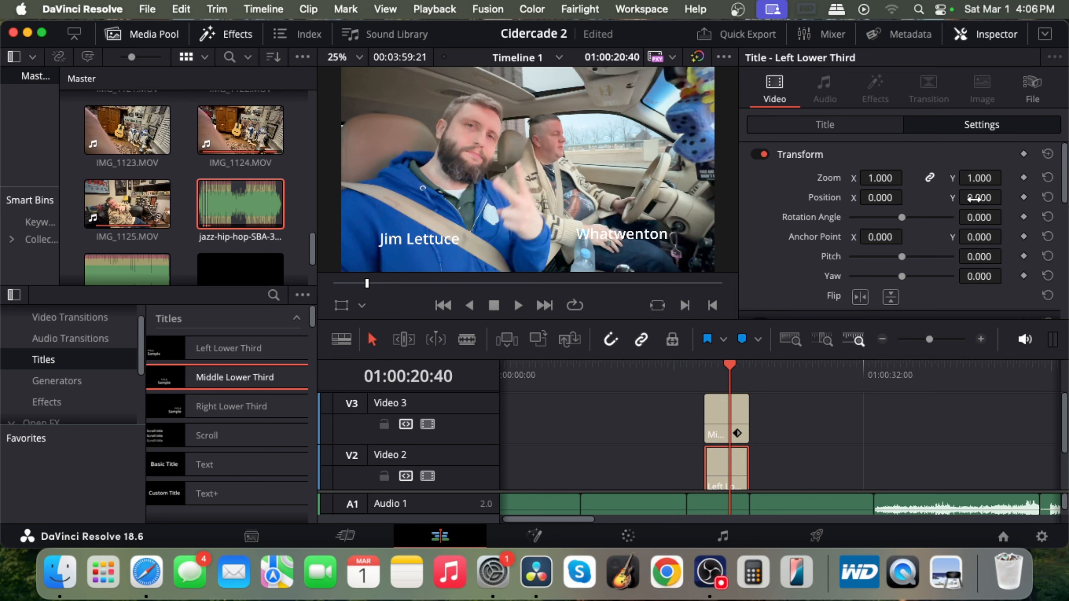
pyautogui.moveTo(976, 198); pyautogui.dragTo(856, 197)
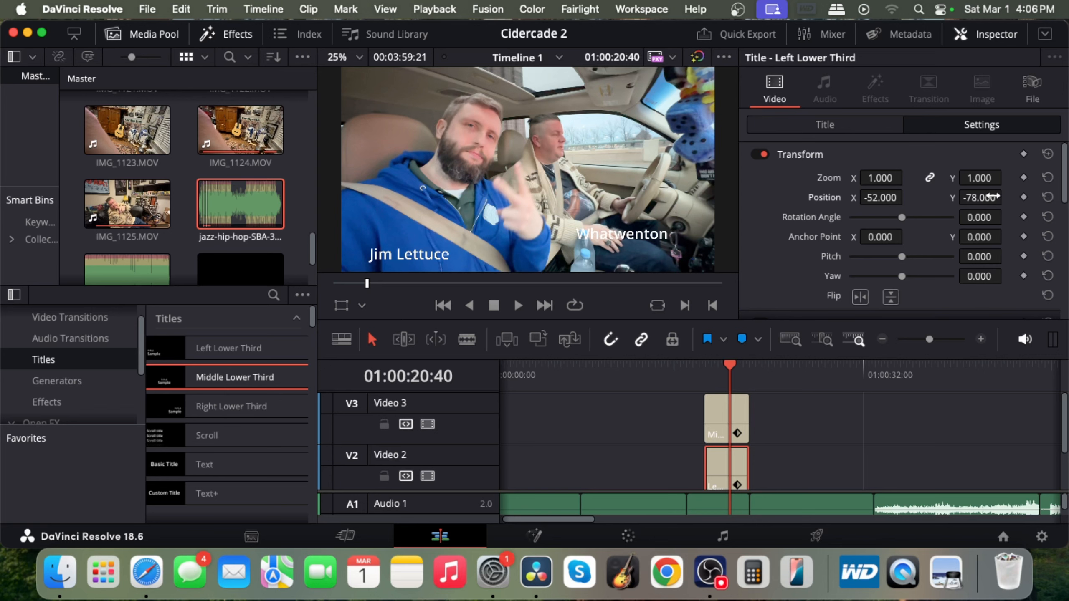
pyautogui.click(723, 403)
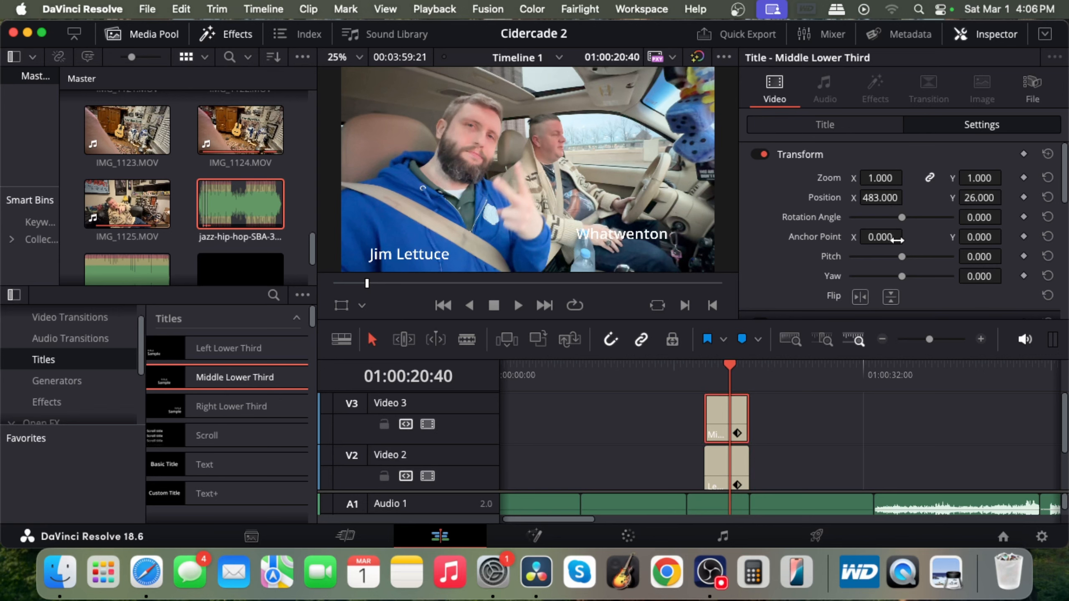
pyautogui.moveTo(972, 198); pyautogui.dragTo(877, 197)
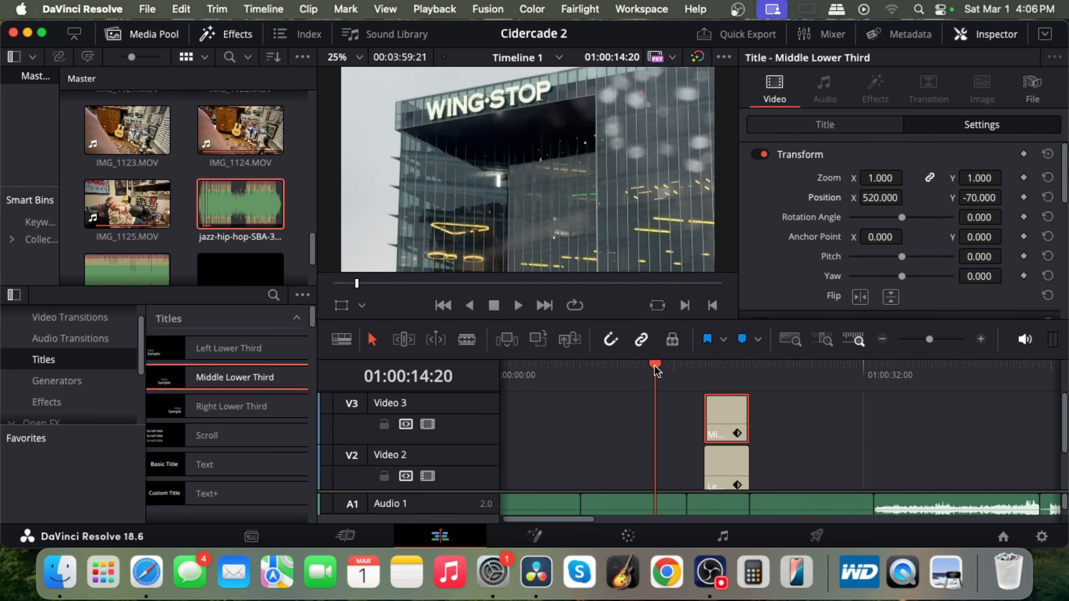
# - Play the timeline from before the car shot through both name titles to review their placement and timing
pyautogui.press('space')
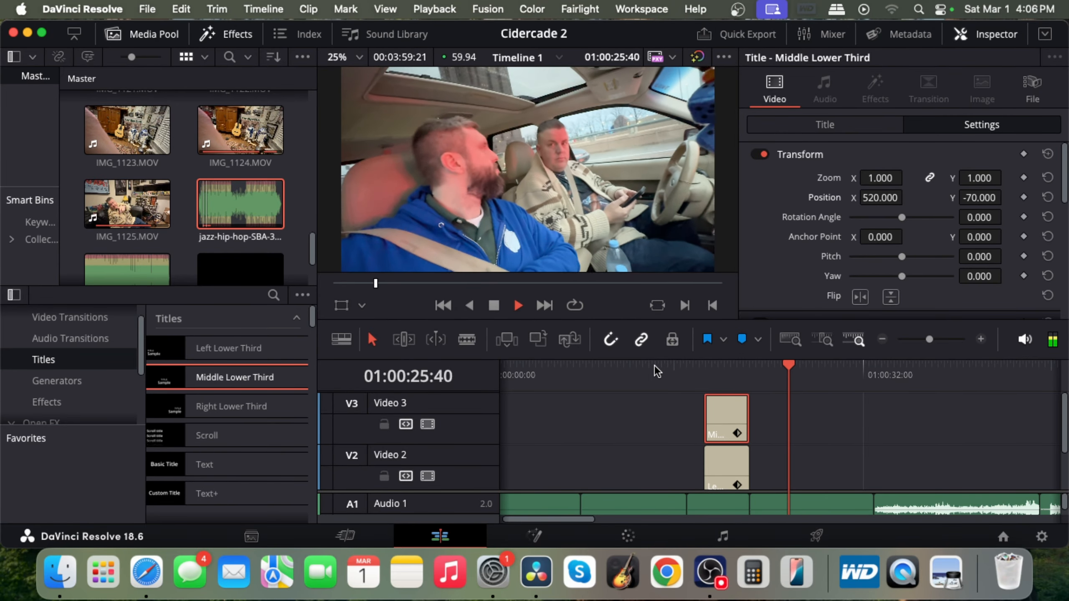
pyautogui.press('space')
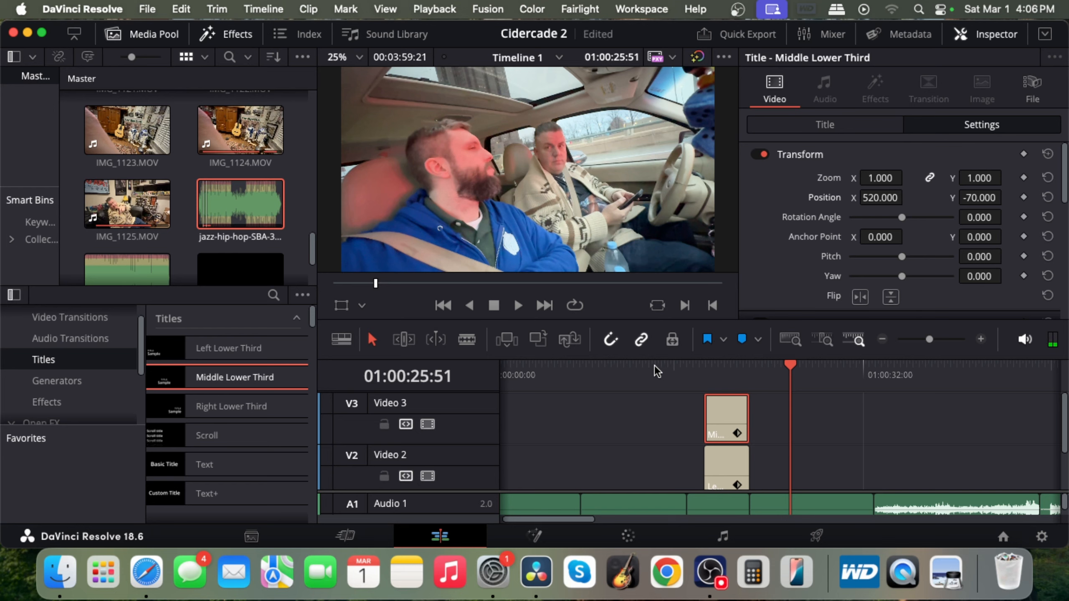
pyautogui.click(670, 365)
pyautogui.press('space')
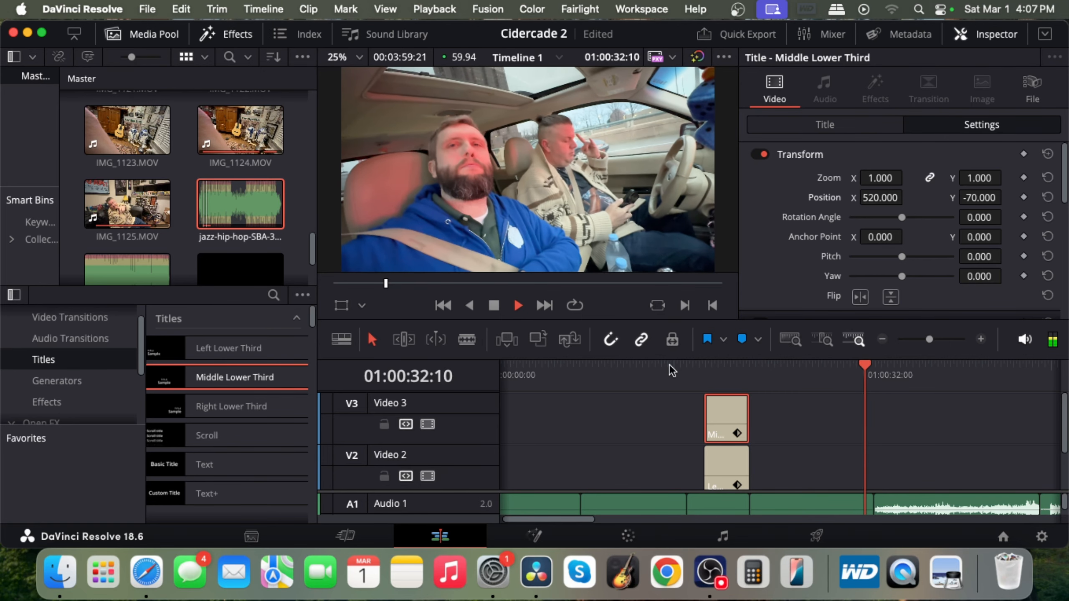
# - Replay the car shot from about 01:00:17:04 to review the placement and timing of both name titles
pyautogui.press('space')
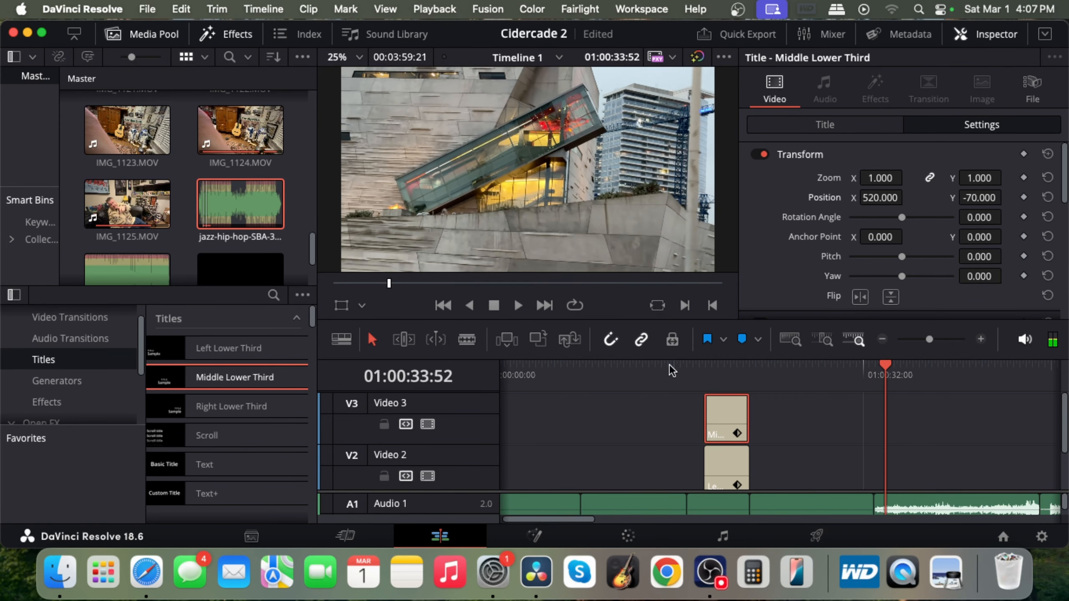
pyautogui.click(686, 367)
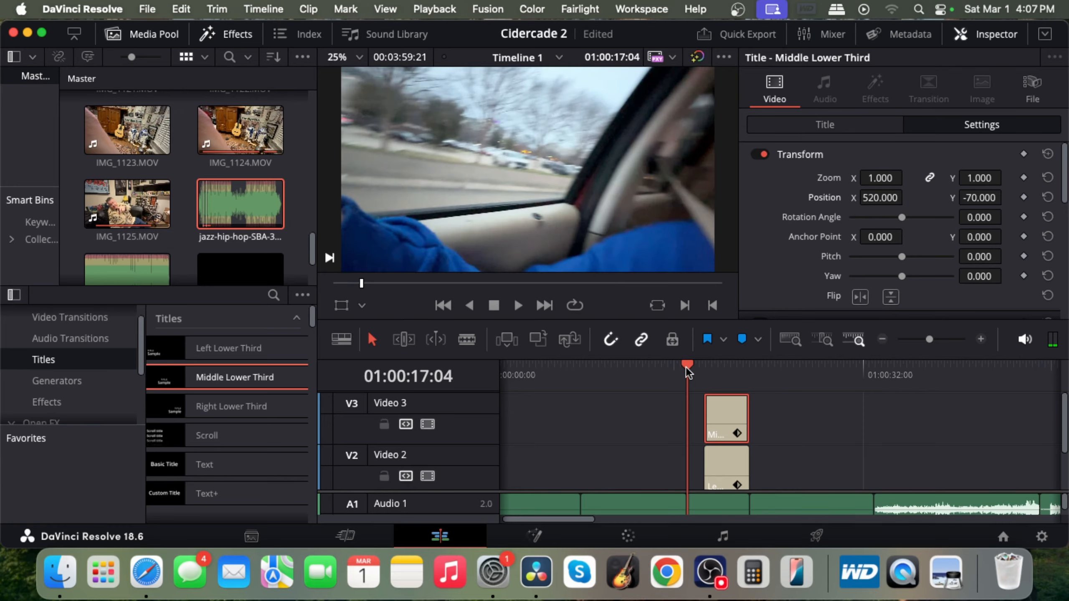
pyautogui.press('space')
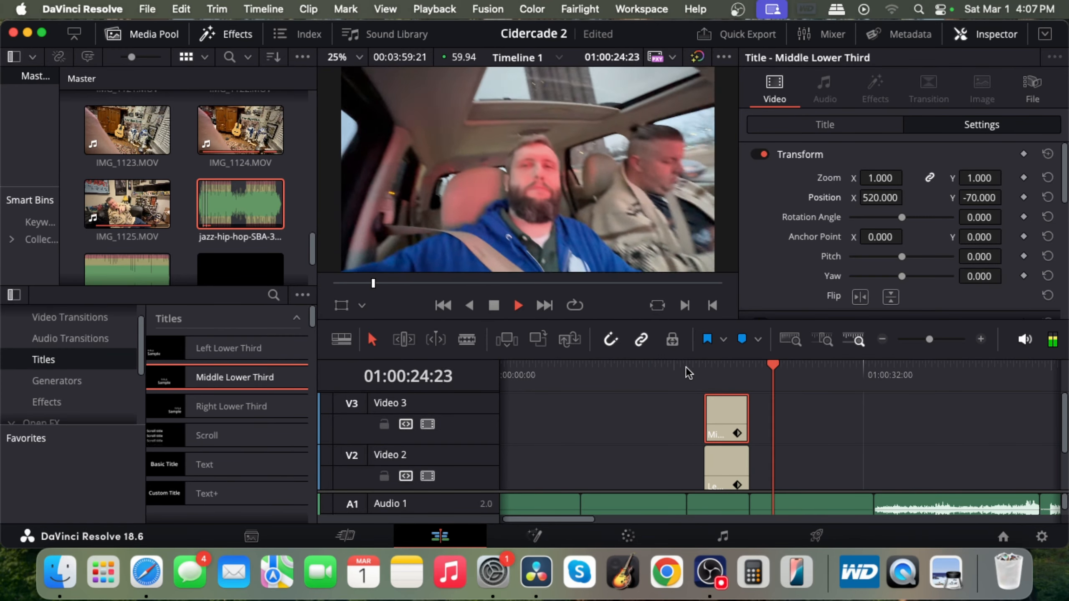
pyautogui.press('space')
# - Rewind to just before the name titles and play them in short stretches to examine how they sit over the car shot
pyautogui.press('Left')
pyautogui.press('j')
pyautogui.press('j')
pyautogui.press('j')
pyautogui.press('j')
pyautogui.press('space')
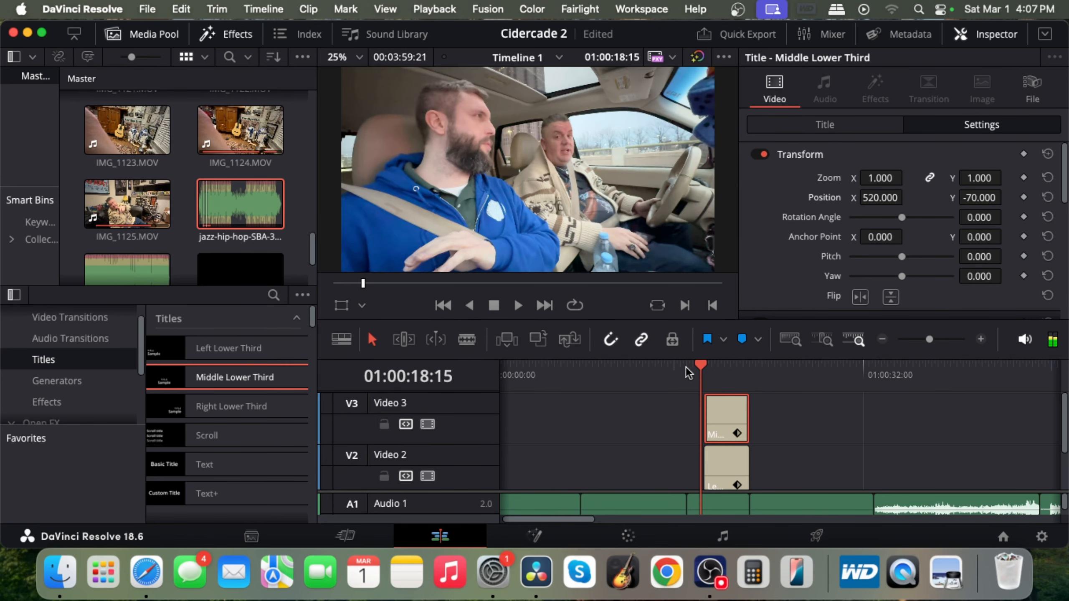
pyautogui.press('space')
pyautogui.press('space')
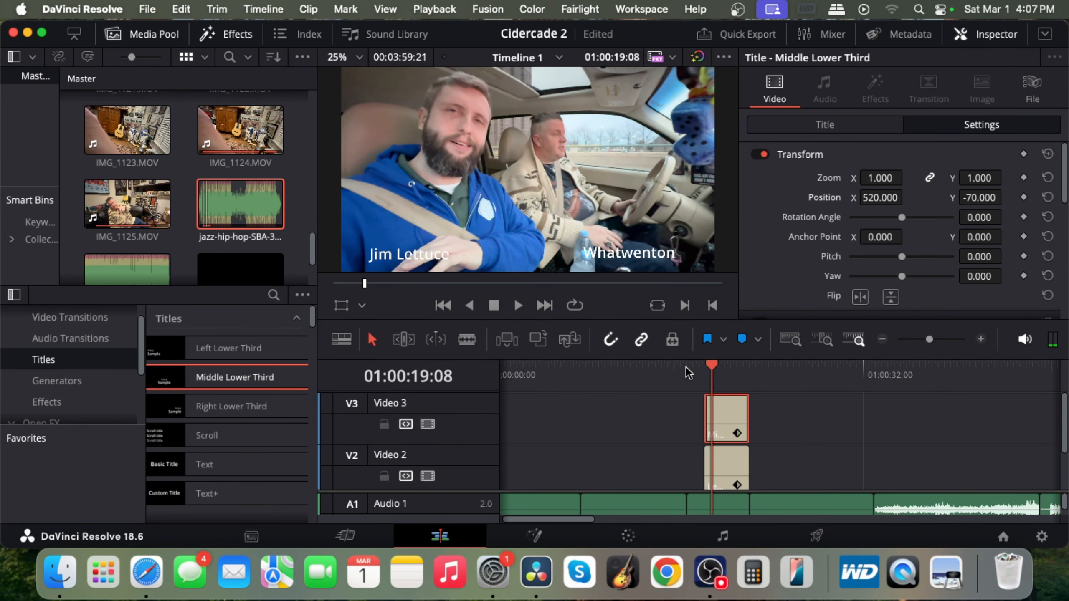
pyautogui.press('space')
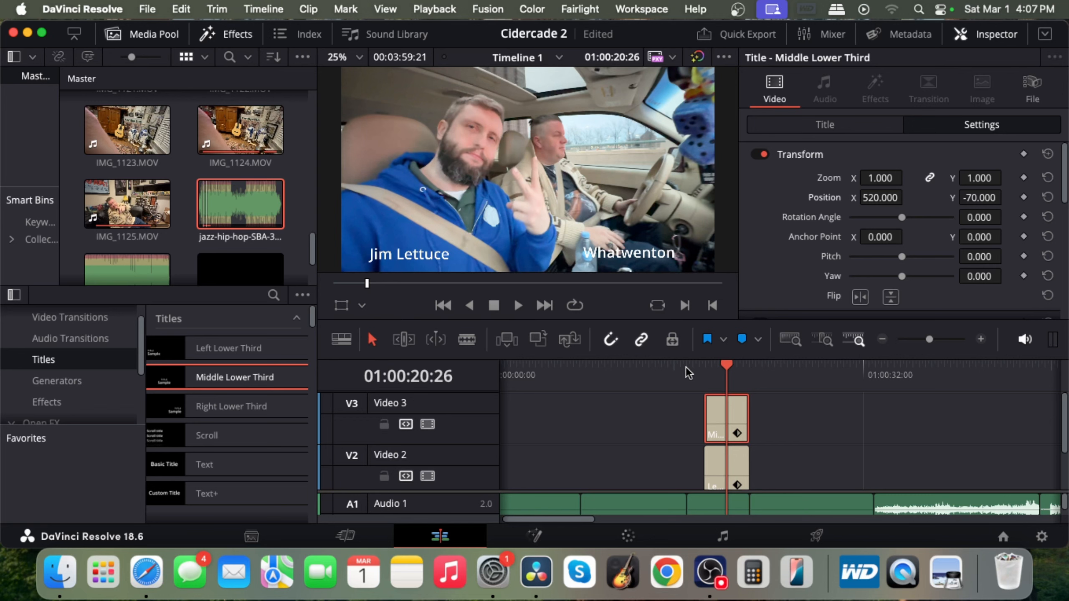
# - Skim the second half of the timeline at high speed, forward and backward from about 01:02:39:21
pyautogui.click(880, 340)
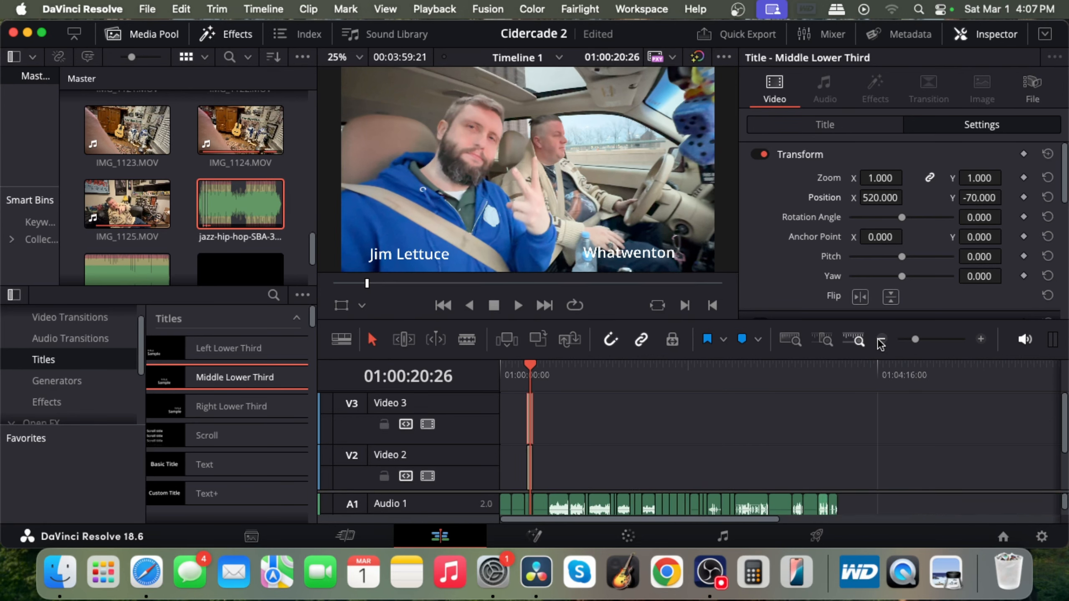
pyautogui.click(734, 374)
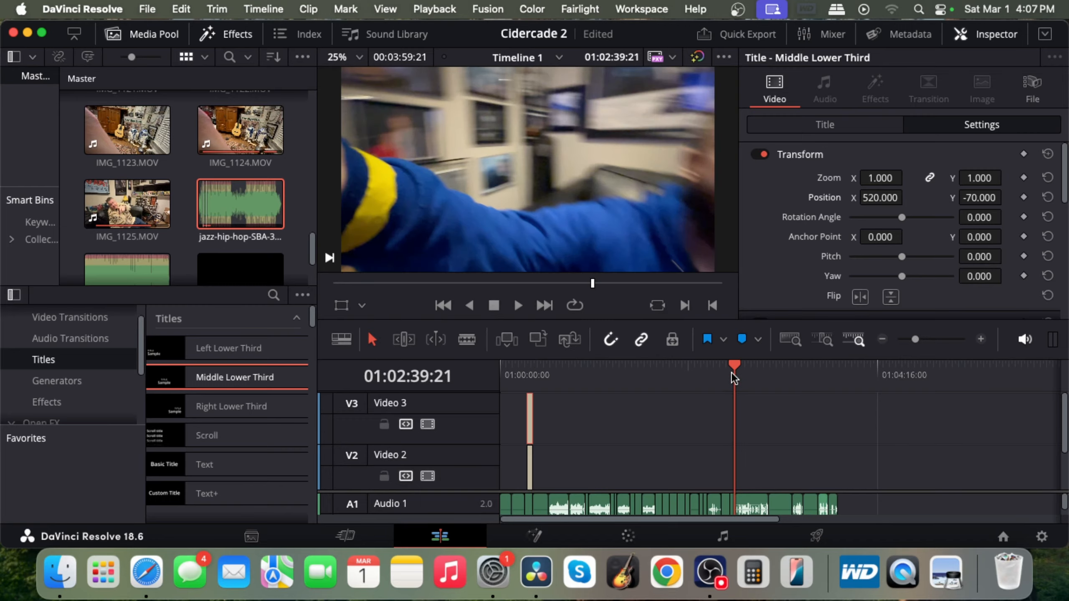
pyautogui.press('l')
pyautogui.press('l')
pyautogui.press('l')
pyautogui.press('l')
pyautogui.press('l')
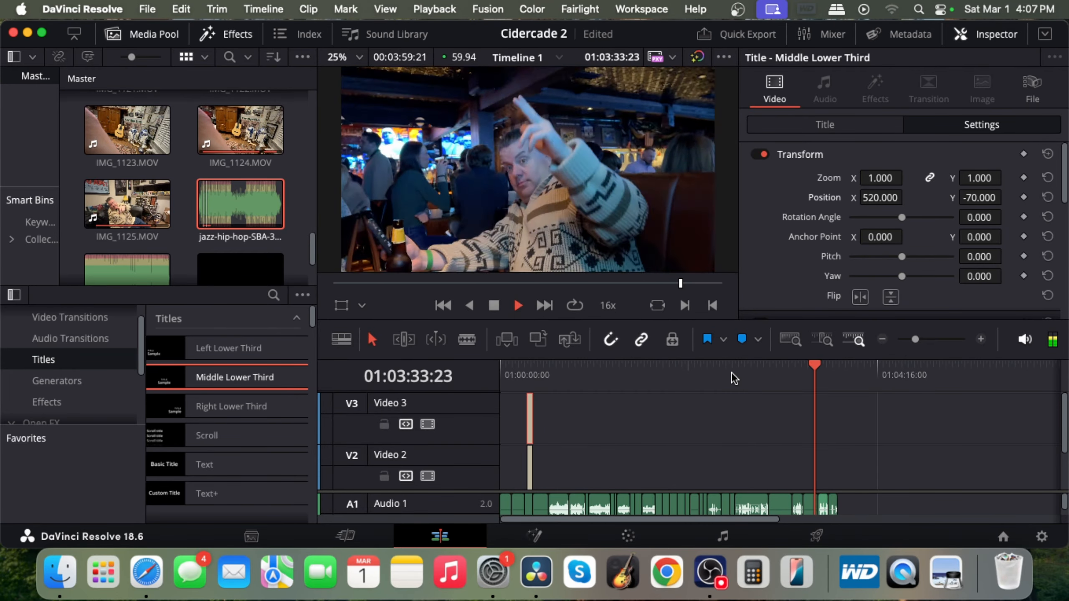
pyautogui.press('j')
pyautogui.press('j')
pyautogui.press('j')
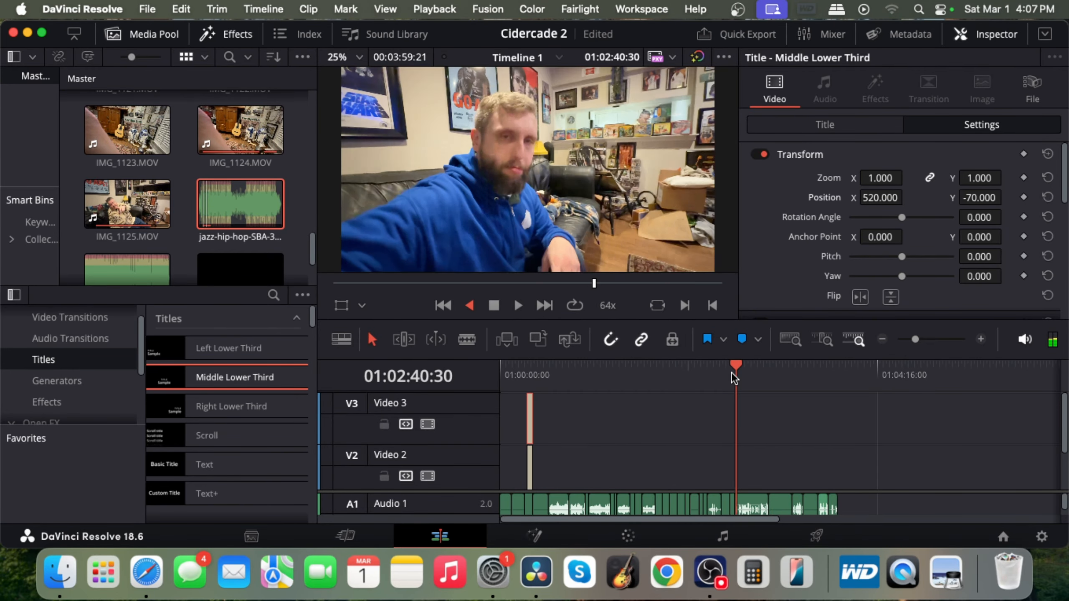
# - Play from about 01:02:18 through the dog shot at double and normal speed to review the edit there
pyautogui.press('k')
pyautogui.press('l')
pyautogui.press('l')
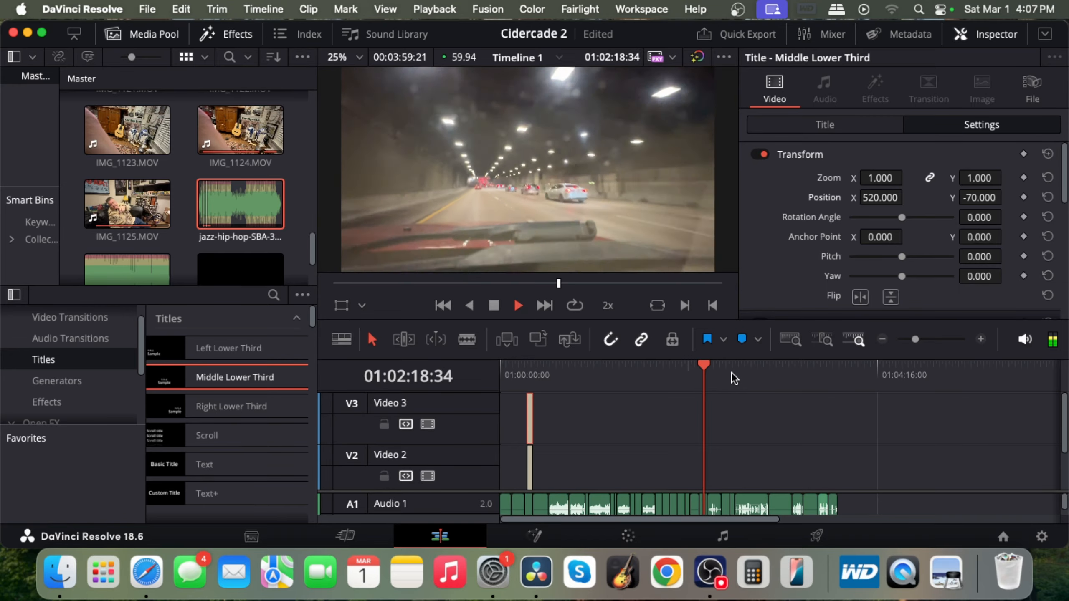
pyautogui.press('space')
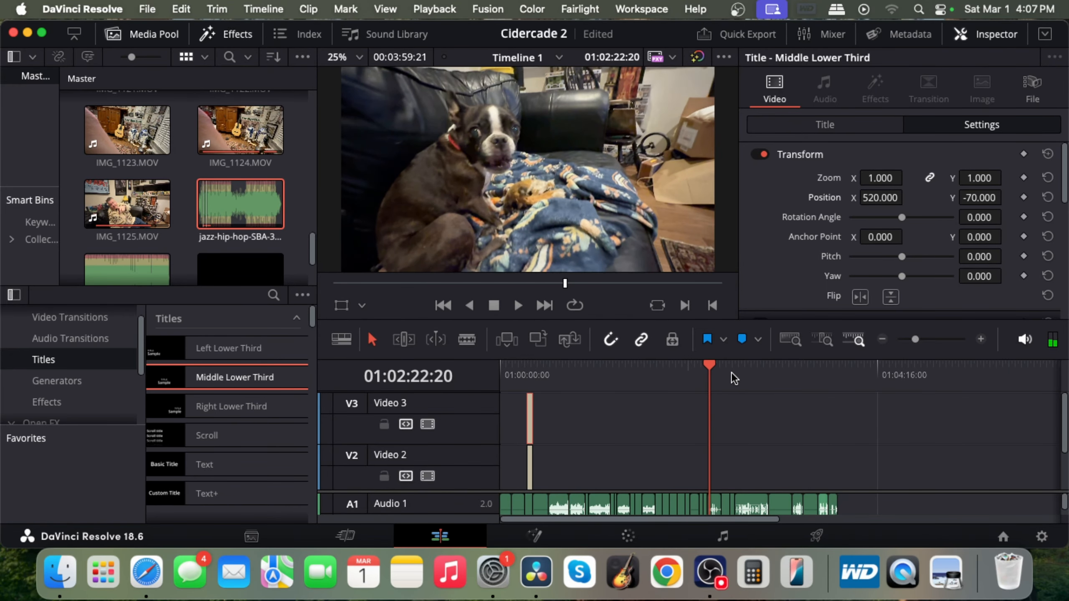
pyautogui.press('space')
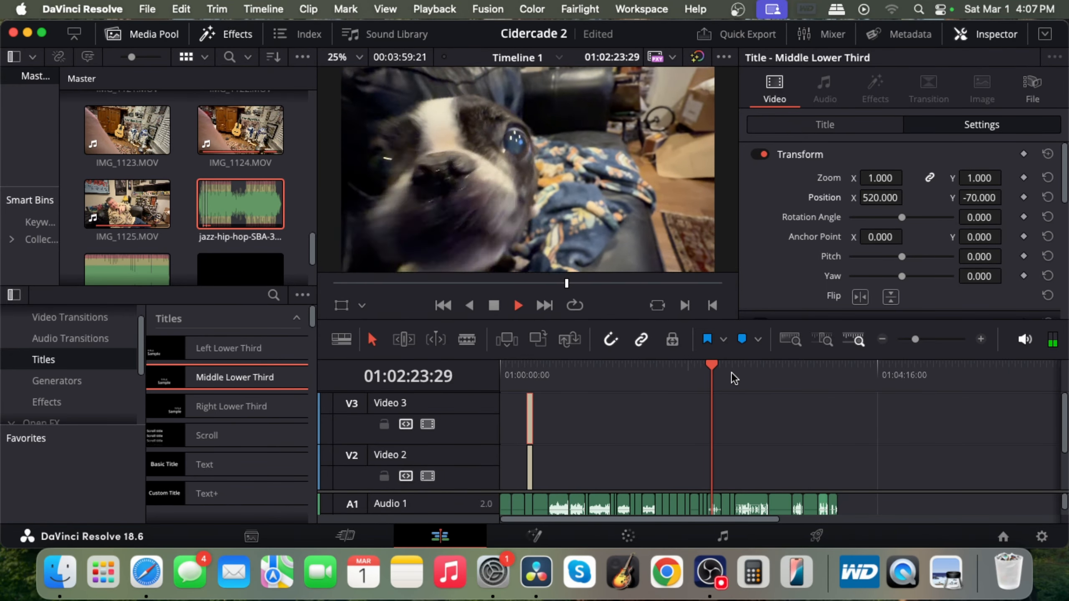
pyautogui.press('space')
pyautogui.press('space')
pyautogui.press('space')
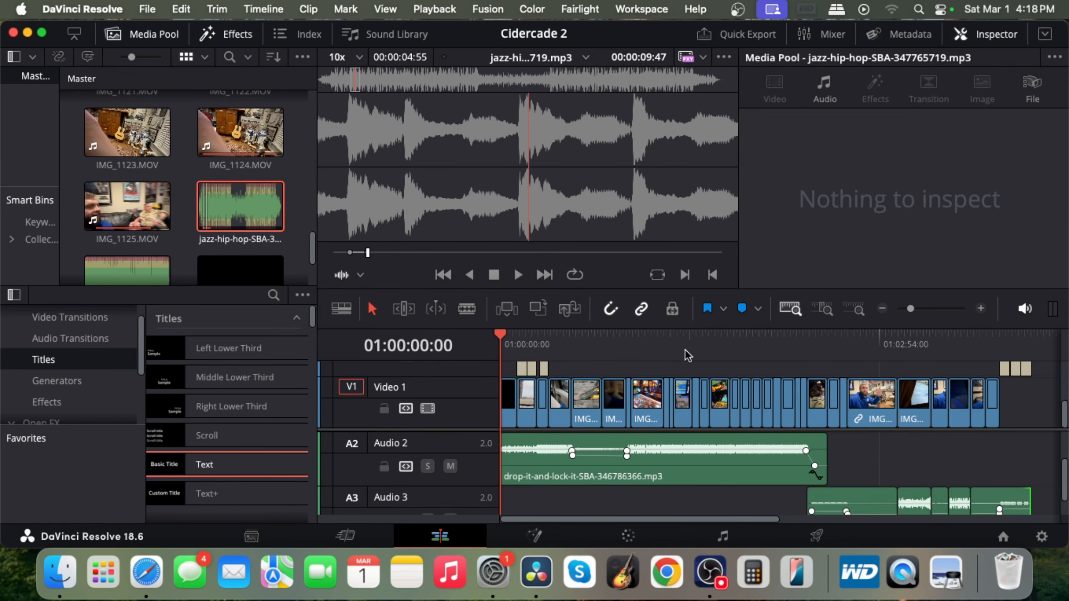
# - Park the playhead on the opening website title at 01:00:08:02 and open the Deliver page
pyautogui.click(690, 336)
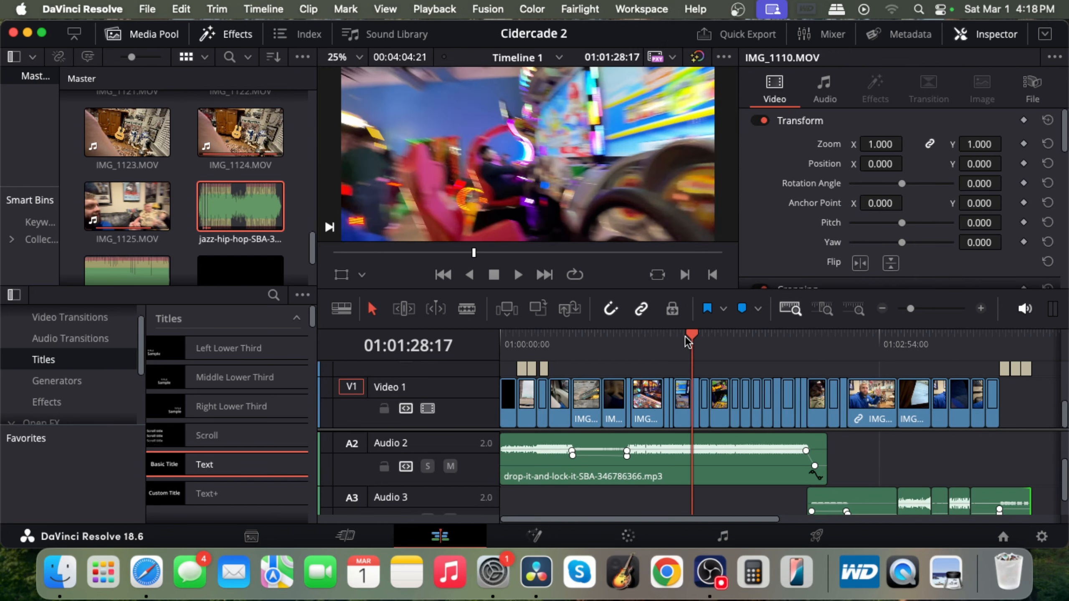
pyautogui.moveTo(547, 338); pyautogui.dragTo(515, 336)
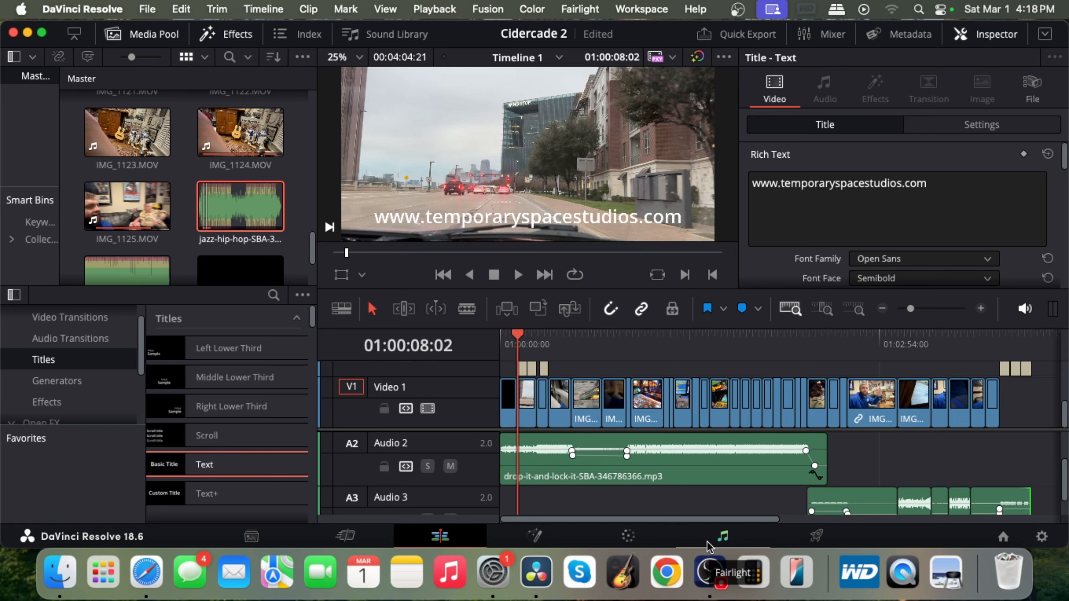
pyautogui.click(812, 537)
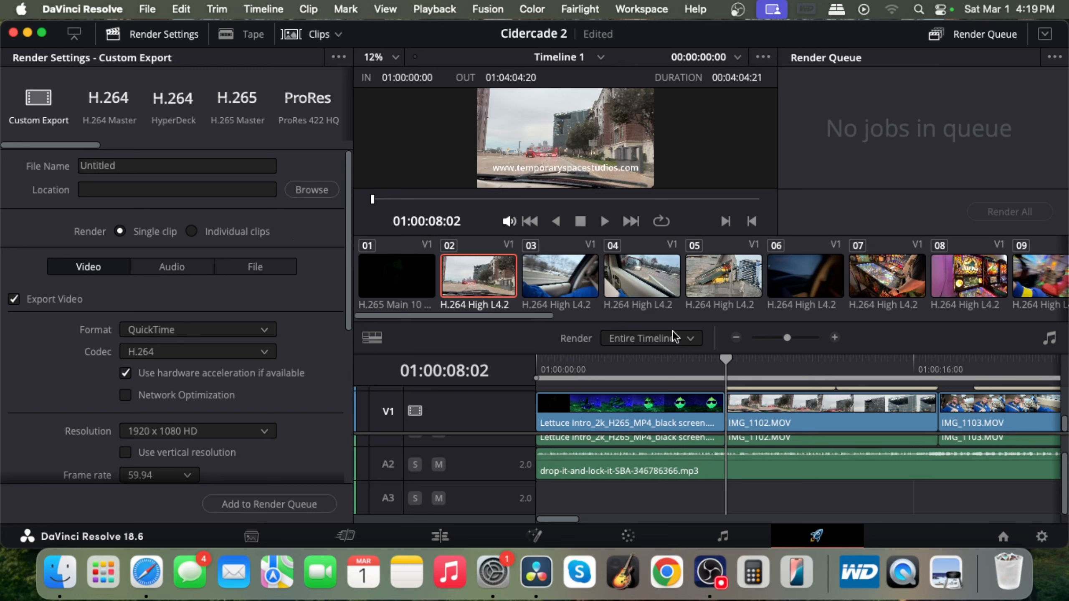
# - Examine the complete timeline on the Deliver page and the available render range options, keeping Entire Timeline
pyautogui.hscroll(10, 781, 421)
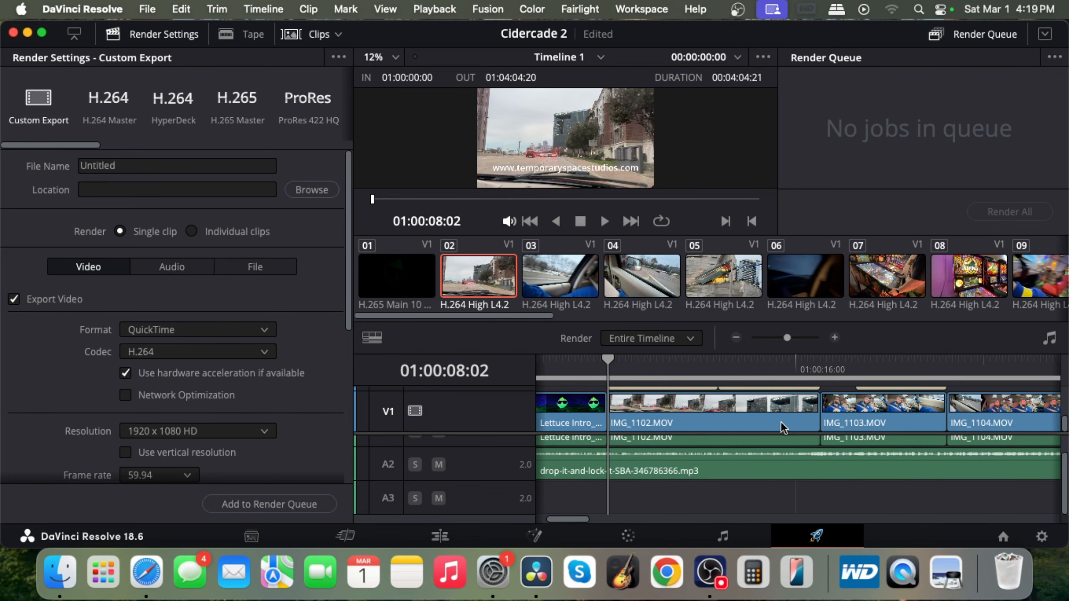
pyautogui.click(736, 336)
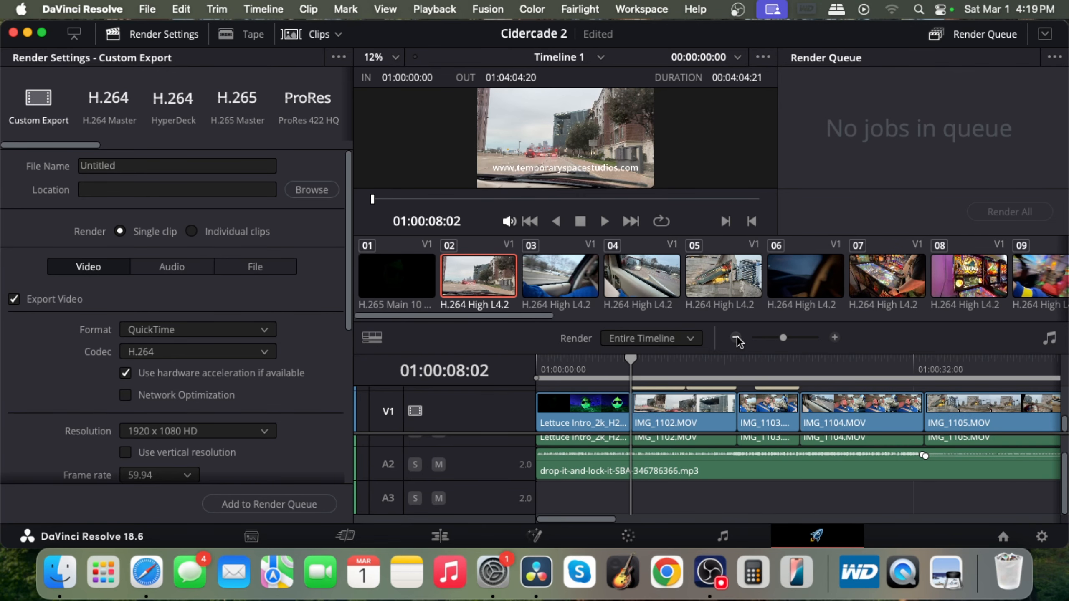
pyautogui.click(736, 337)
pyautogui.click(736, 337)
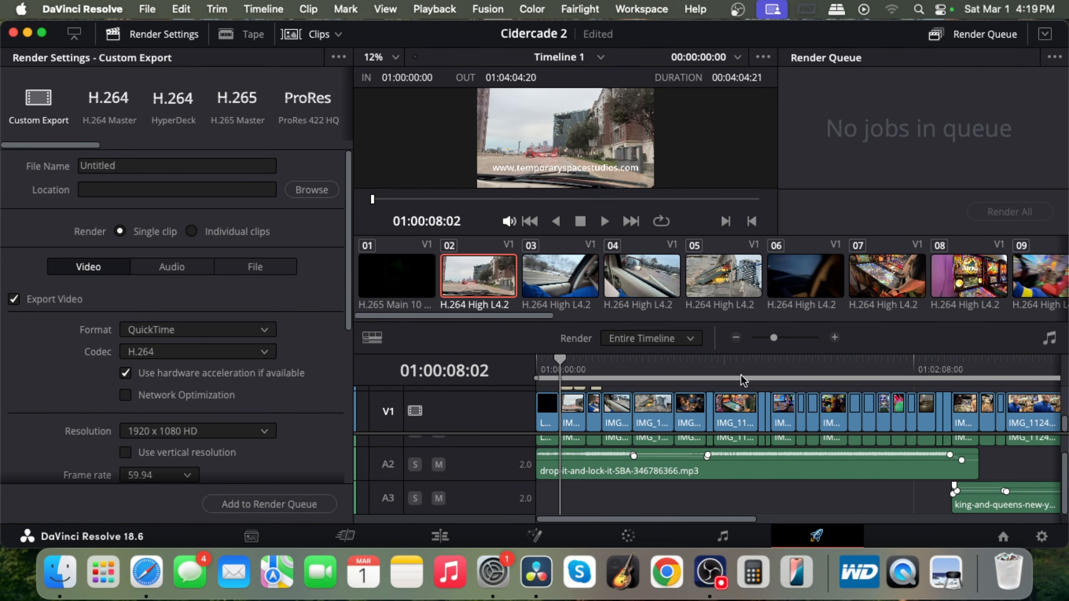
pyautogui.click(736, 337)
pyautogui.click(736, 337)
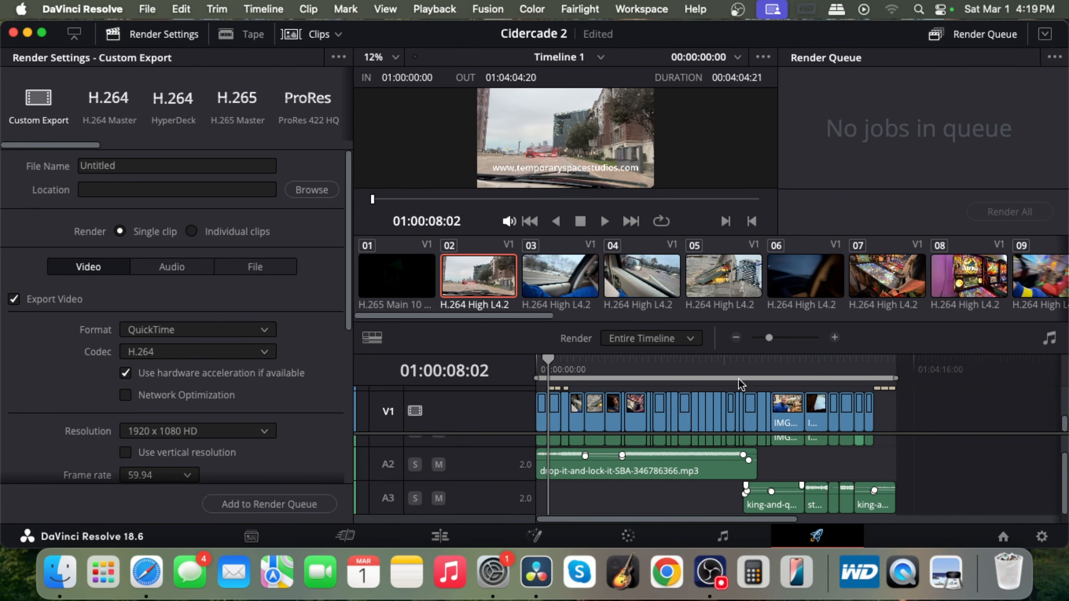
pyautogui.click(695, 338)
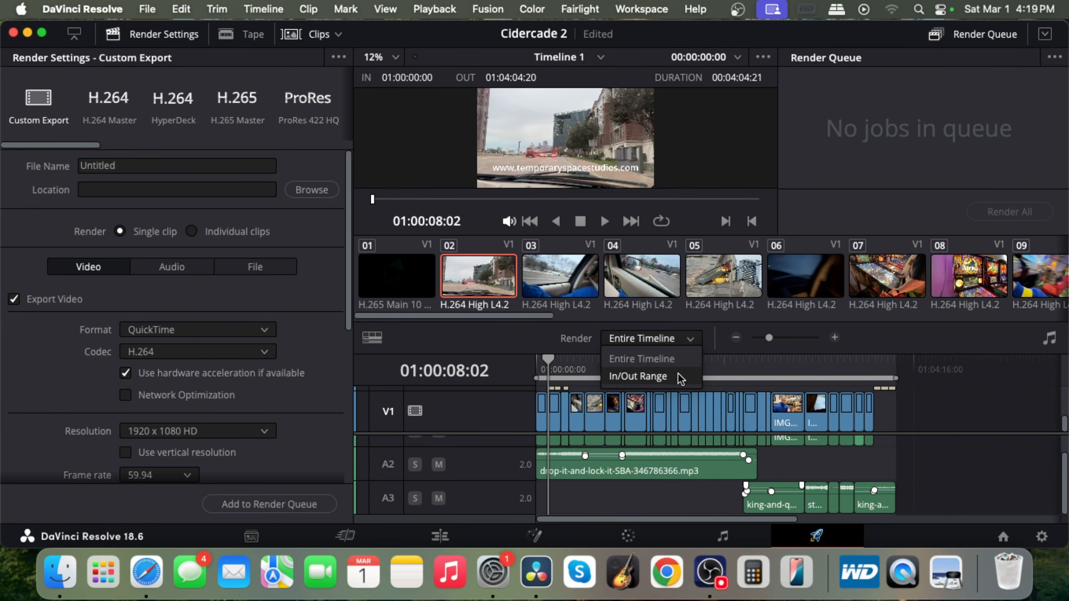
pyautogui.click(921, 333)
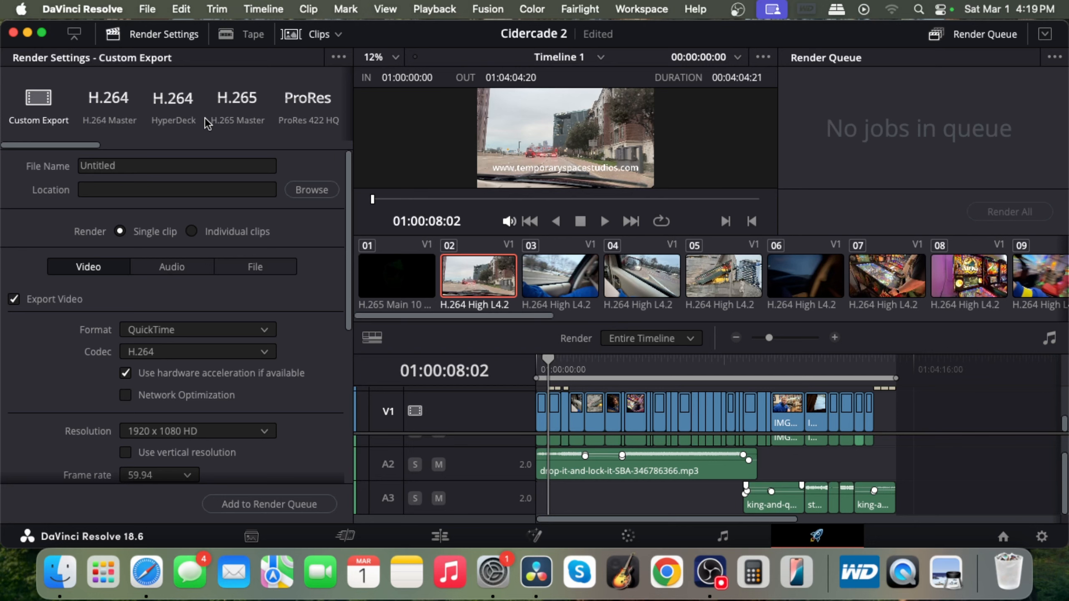
# - Try the H.265 Master and YouTube 1080p render presets and examine the YouTube export settings
pyautogui.click(248, 102)
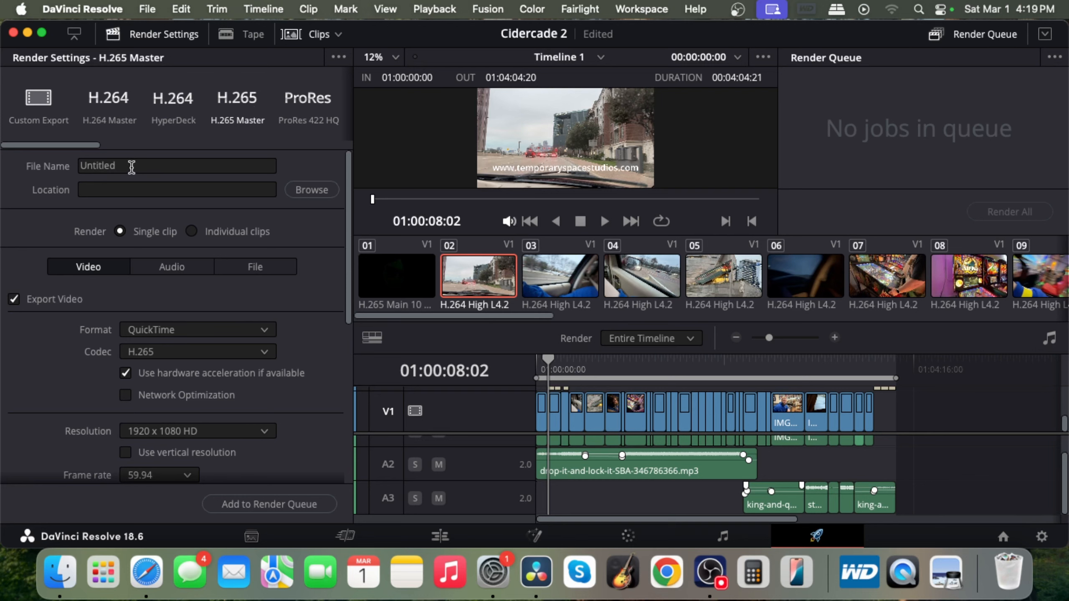
pyautogui.hscroll(3, 271, 105)
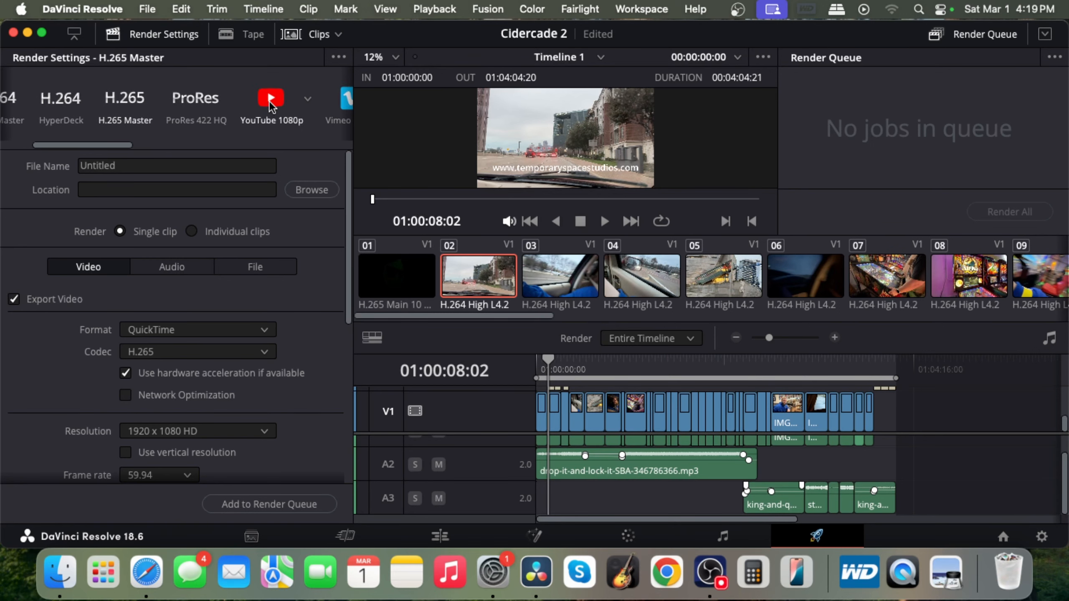
pyautogui.hscroll(4, 270, 105)
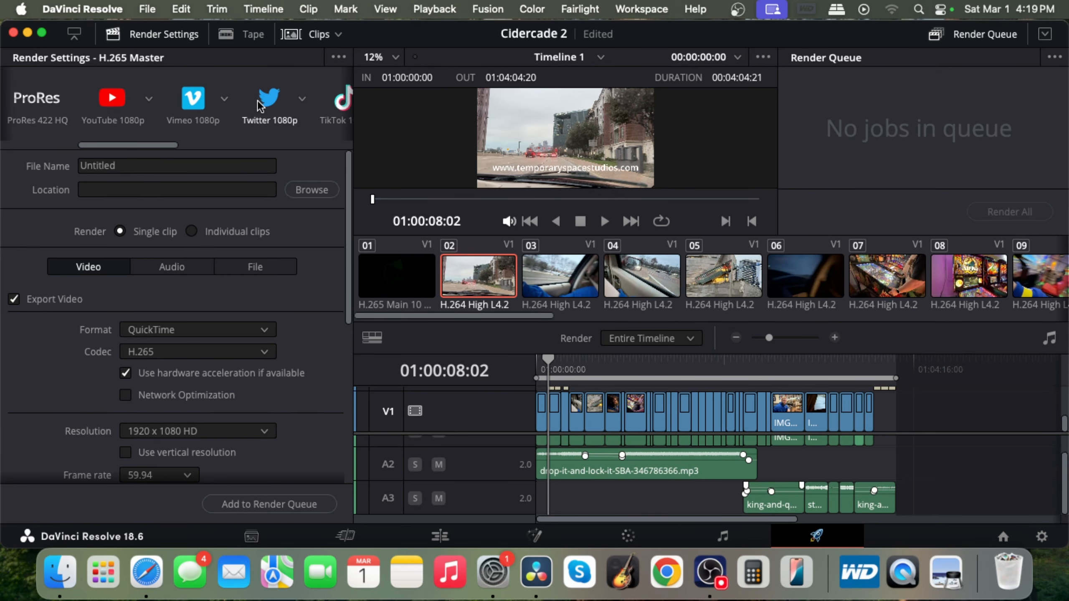
pyautogui.click(111, 99)
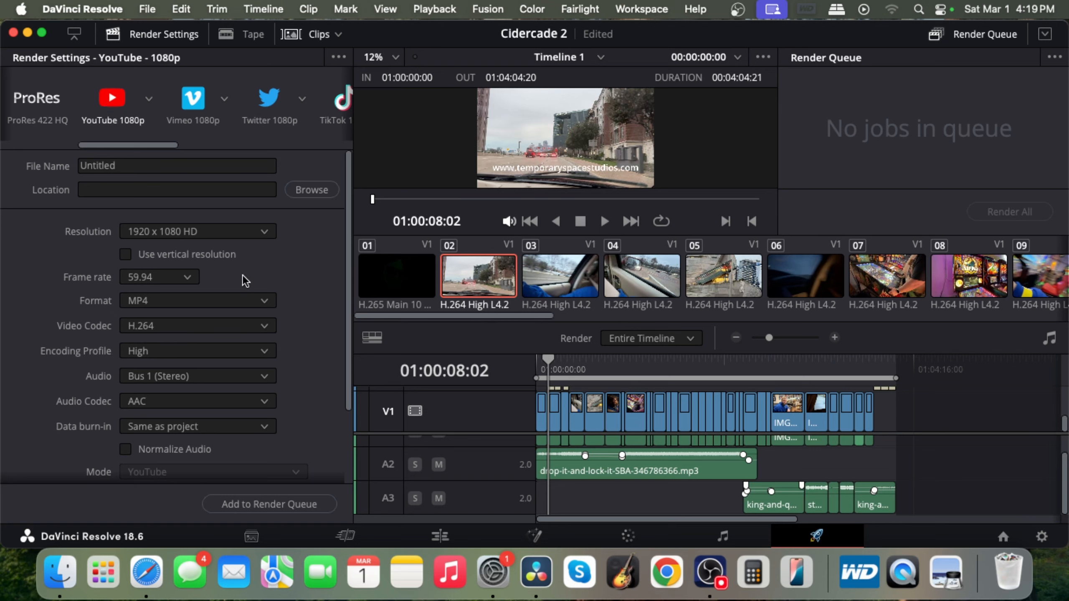
pyautogui.scroll(-4, 261, 319)
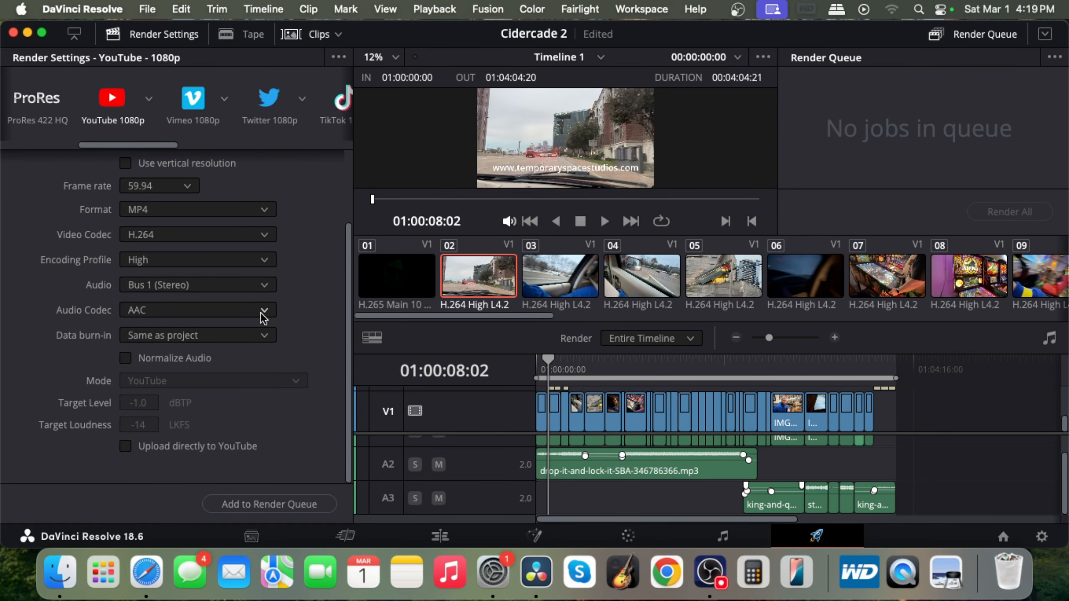
pyautogui.scroll(4, 261, 313)
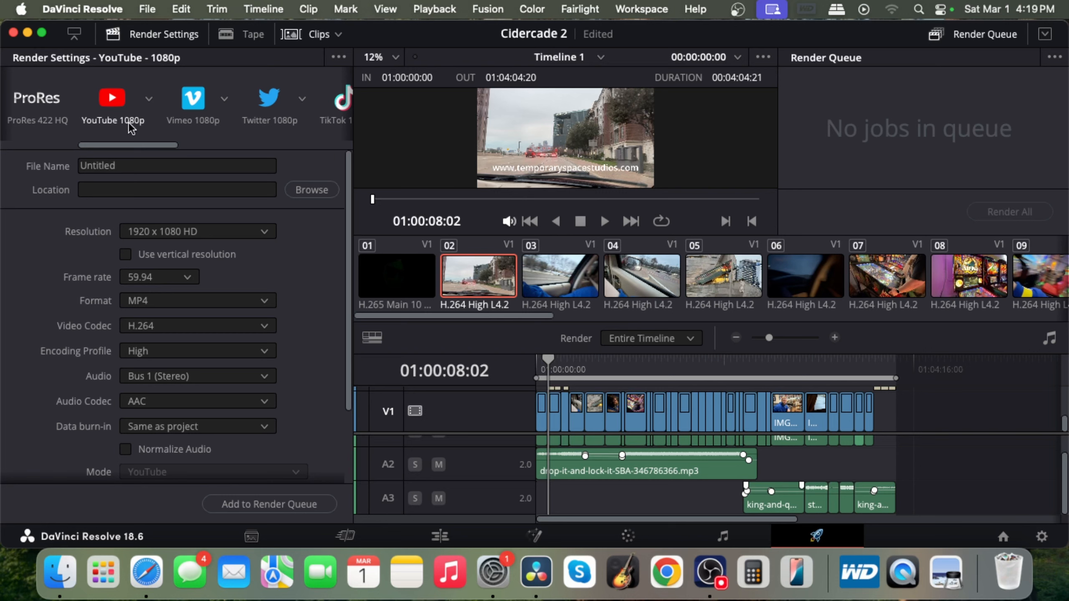
# - Browse the remaining render presets and apply the Twitter 1080p preset
pyautogui.hscroll(-5, 135, 127)
pyautogui.hscroll(10, 143, 122)
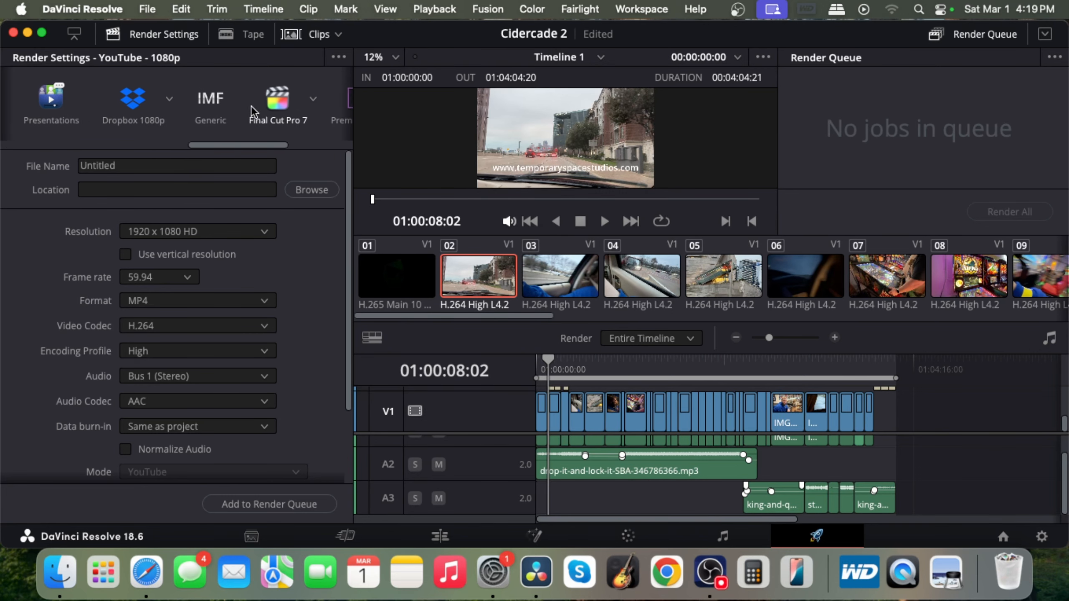
pyautogui.hscroll(6, 251, 106)
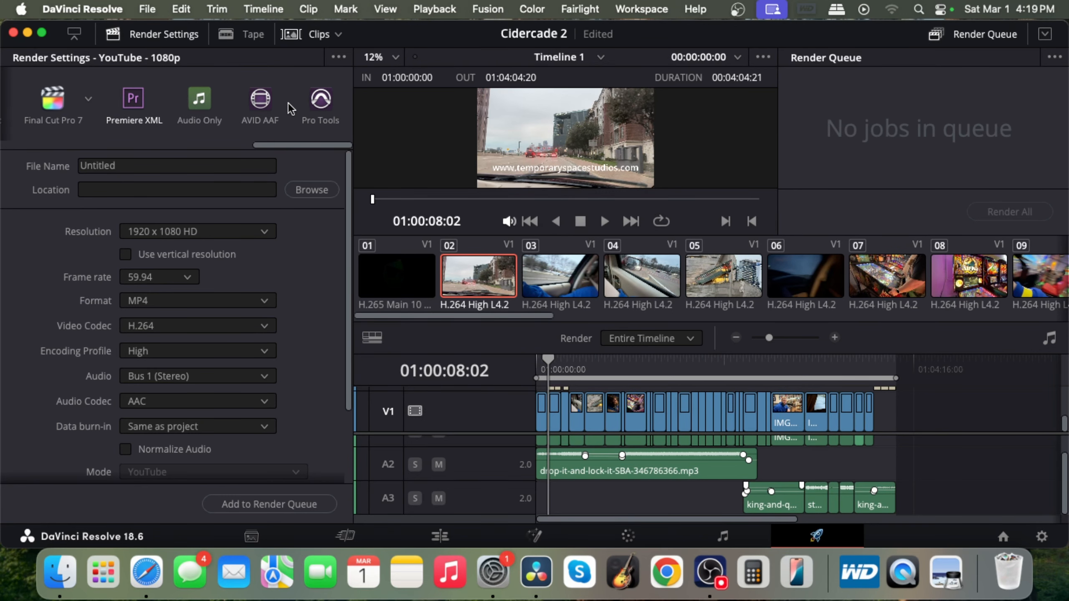
pyautogui.hscroll(-10, 287, 102)
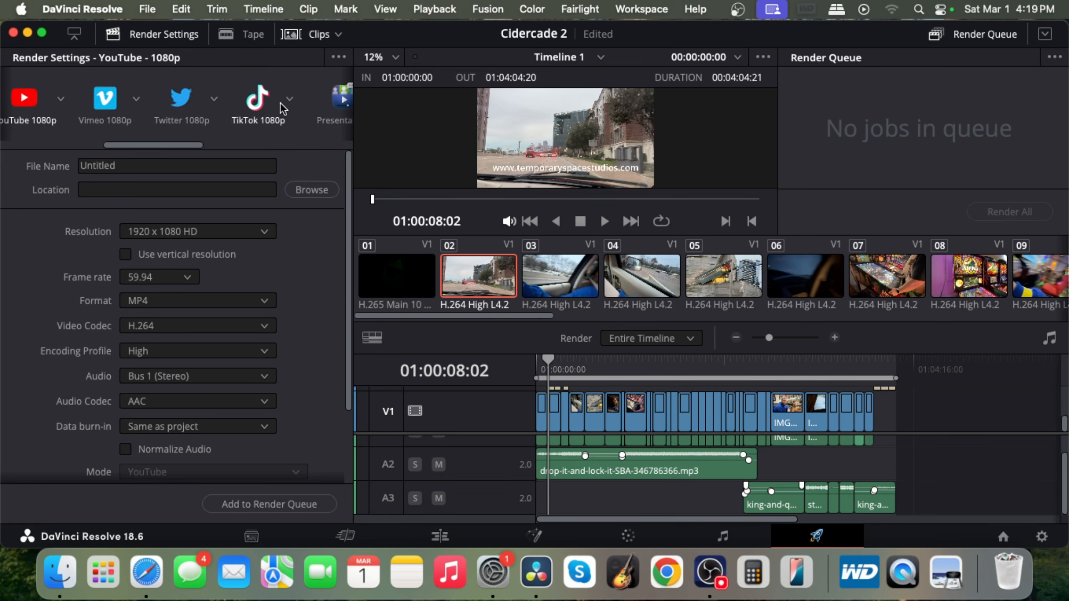
pyautogui.click(193, 102)
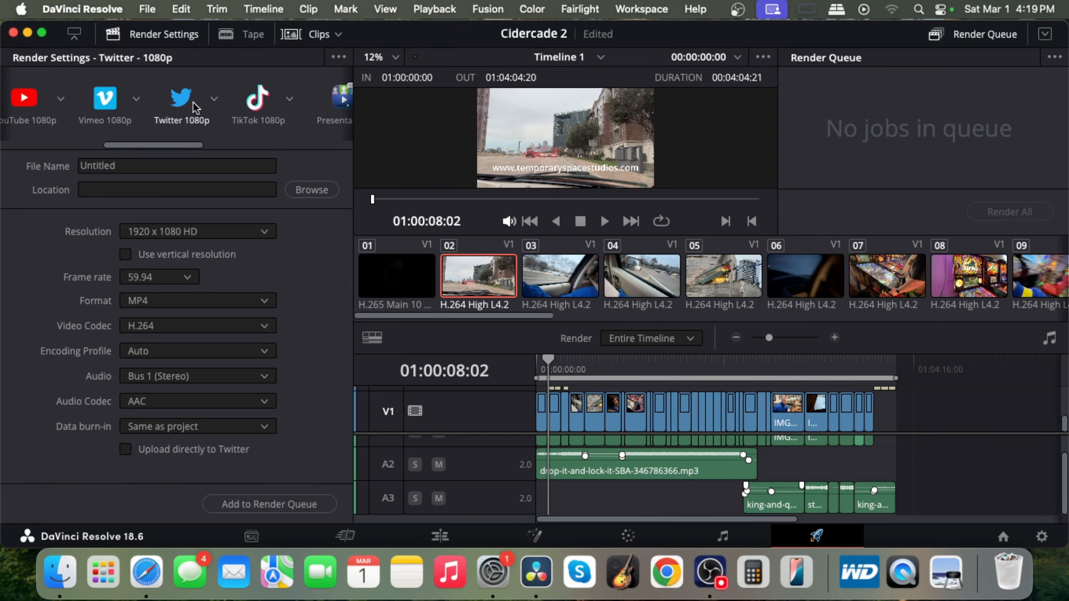
pyautogui.hscroll(-8, 102, 100)
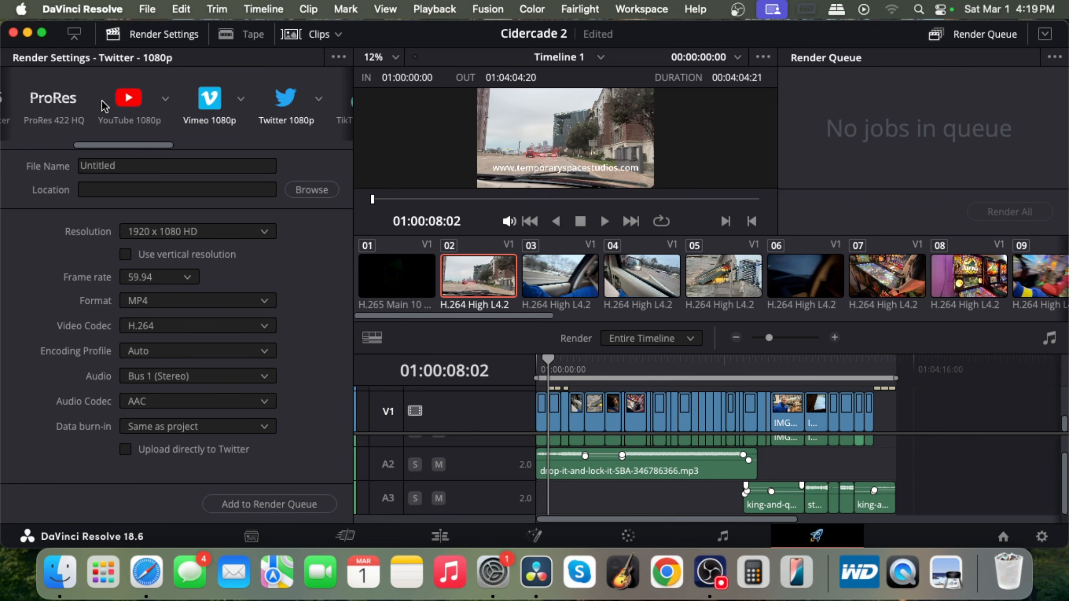
pyautogui.hscroll(-1, 102, 101)
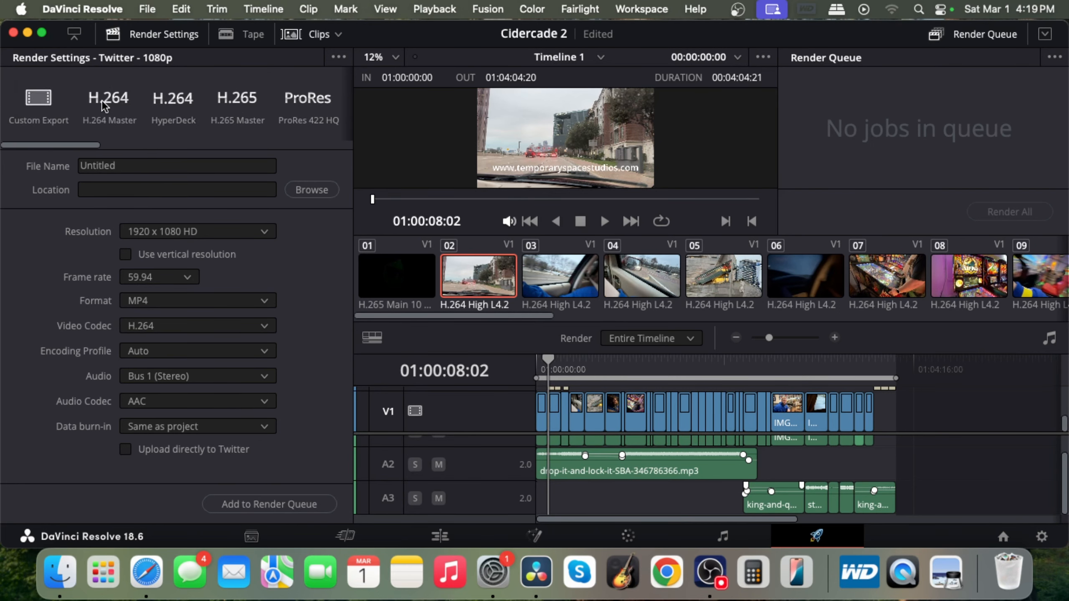
# - Apply the H.265 Master render preset and enter Vlog as the start of the export file name
pyautogui.click(218, 99)
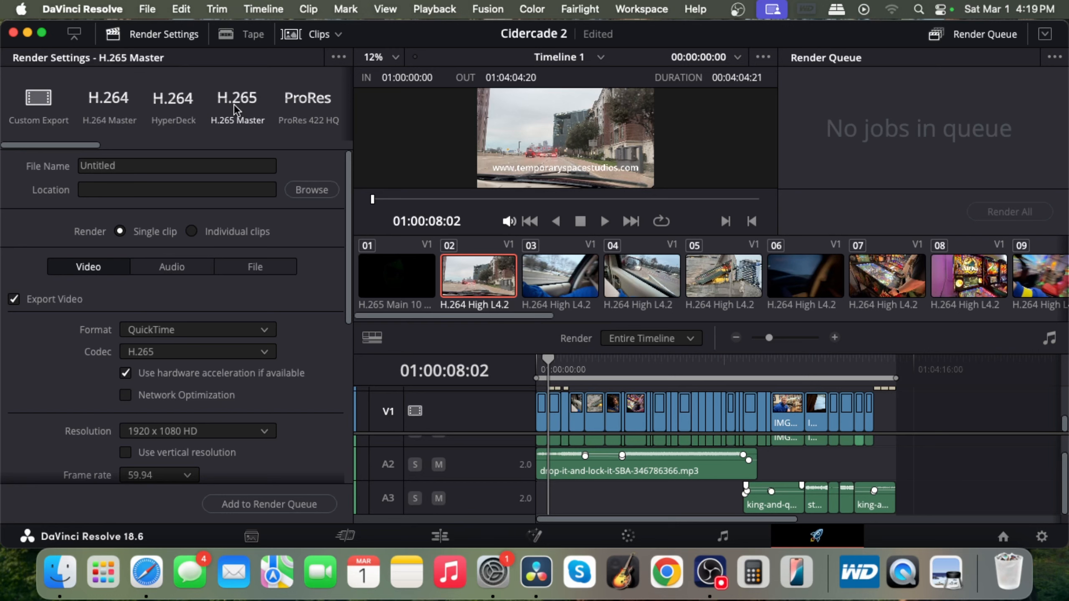
pyautogui.click(166, 159)
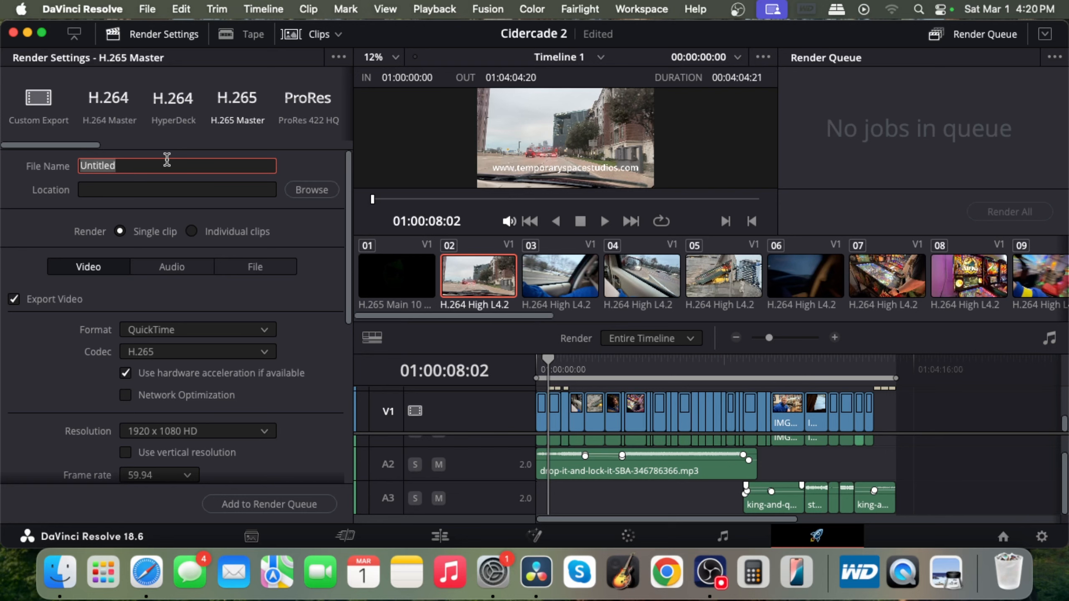
pyautogui.write('Vlog')
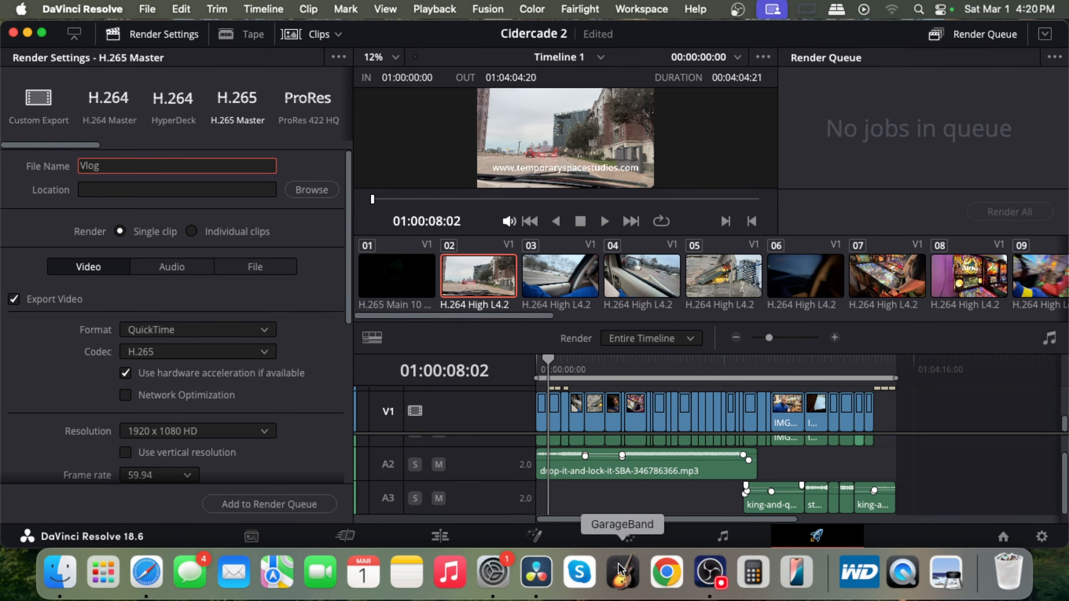
# - Switch to Safari, open the temporaryspacestudios YouTube channel and find the Vlog playlist among its extras
pyautogui.click(710, 571)
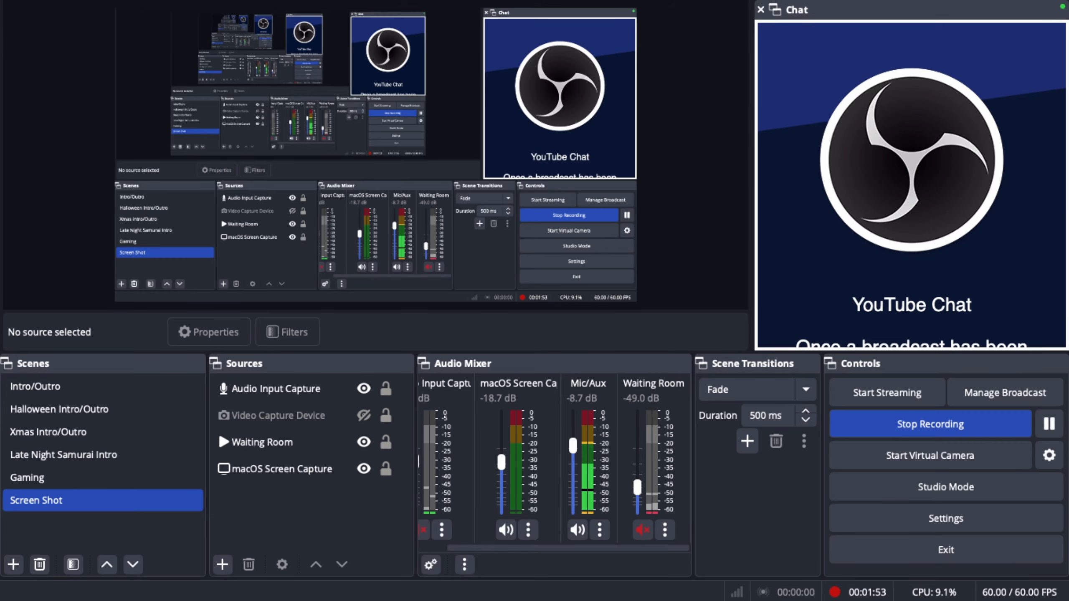
pyautogui.click(128, 564)
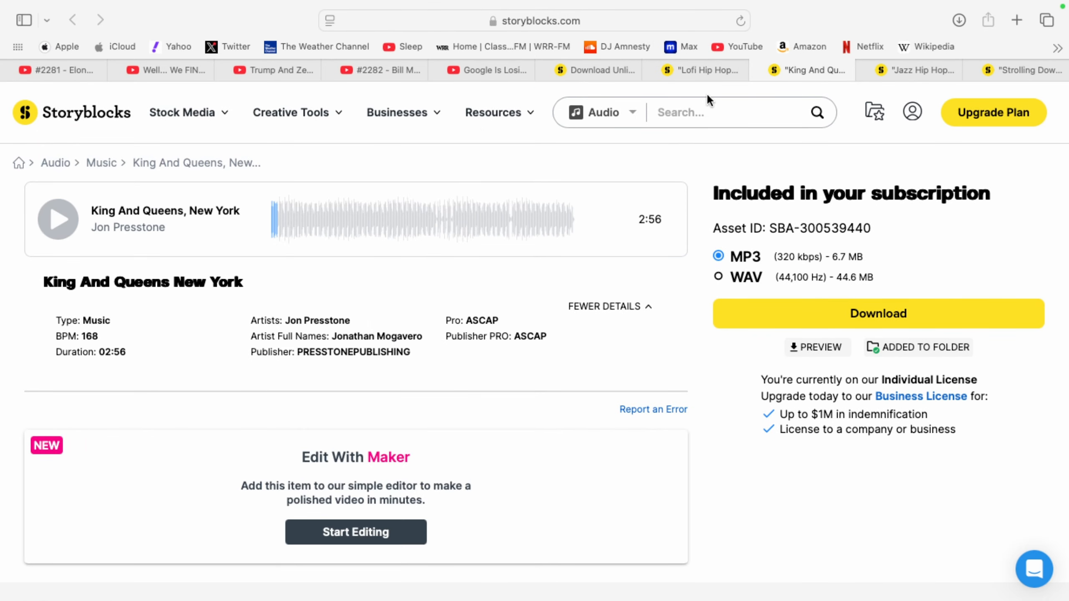
pyautogui.moveTo(327, 148)
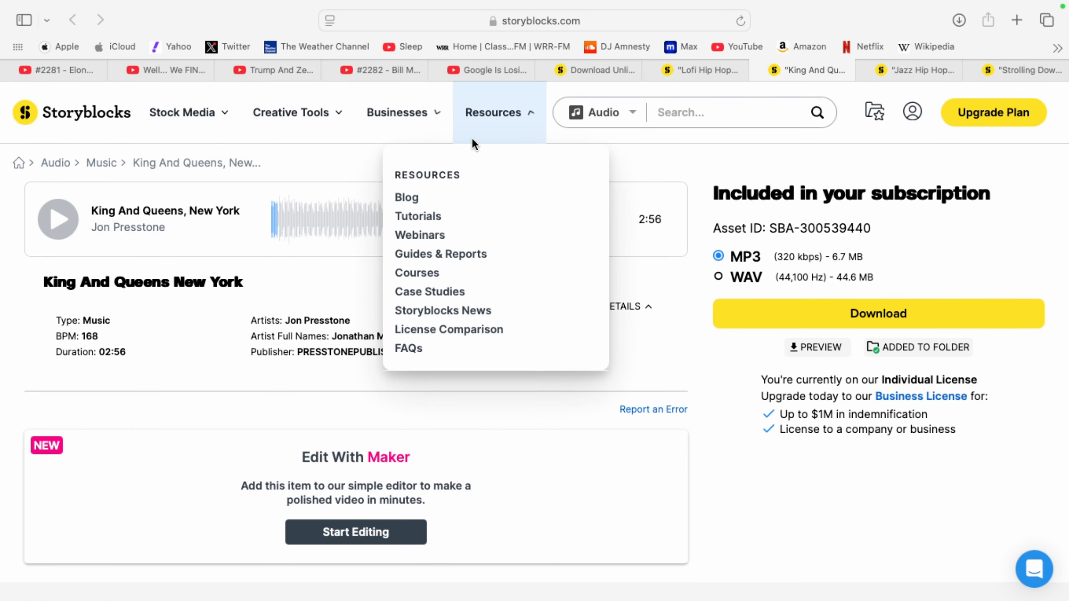
pyautogui.click(494, 76)
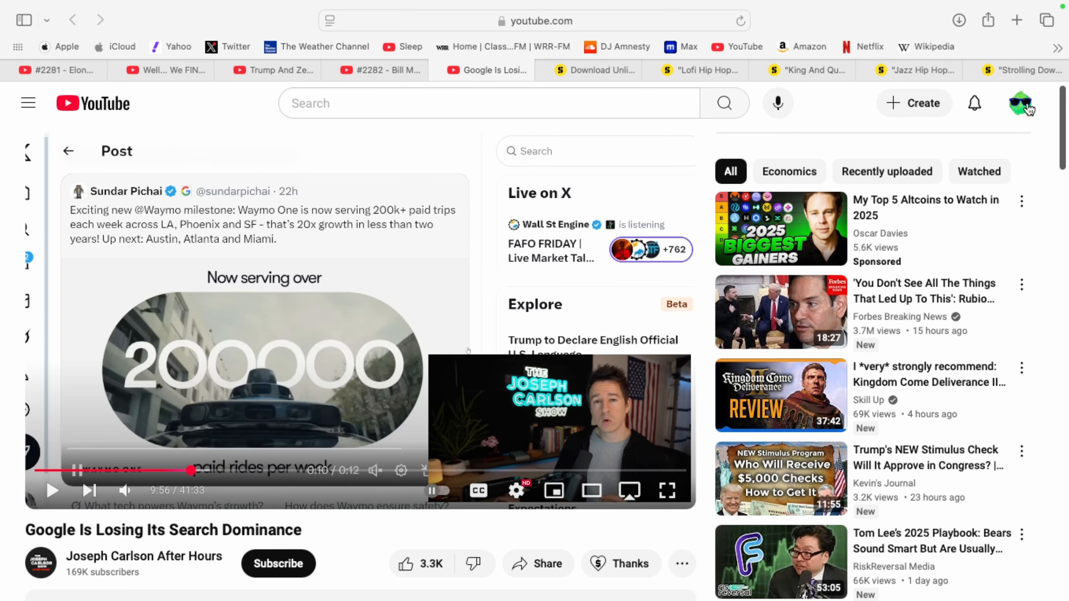
pyautogui.click(1027, 108)
pyautogui.click(852, 154)
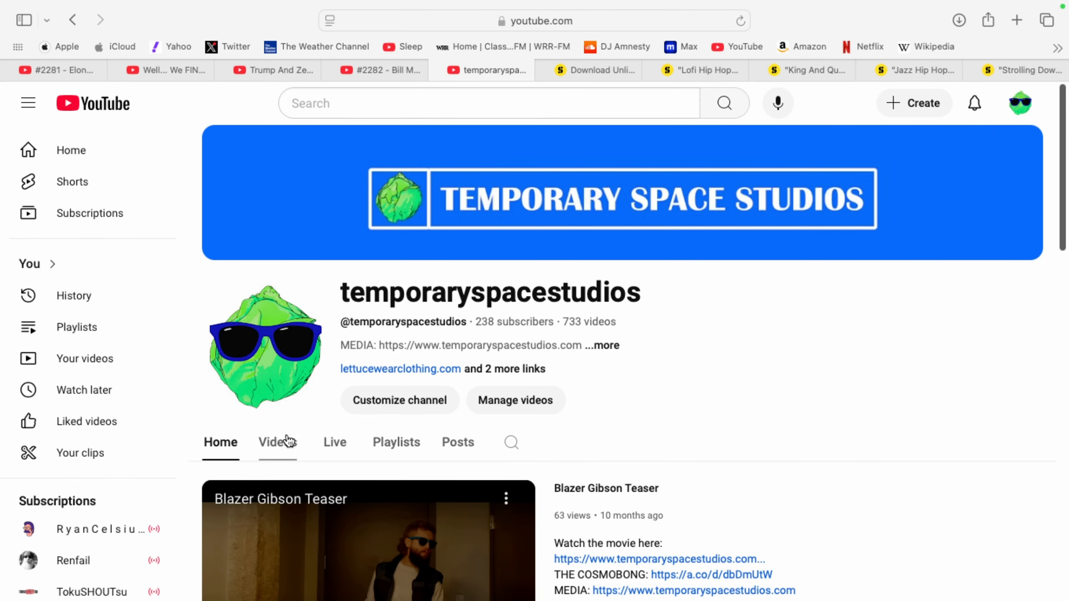
pyautogui.scroll(-7, 498, 446)
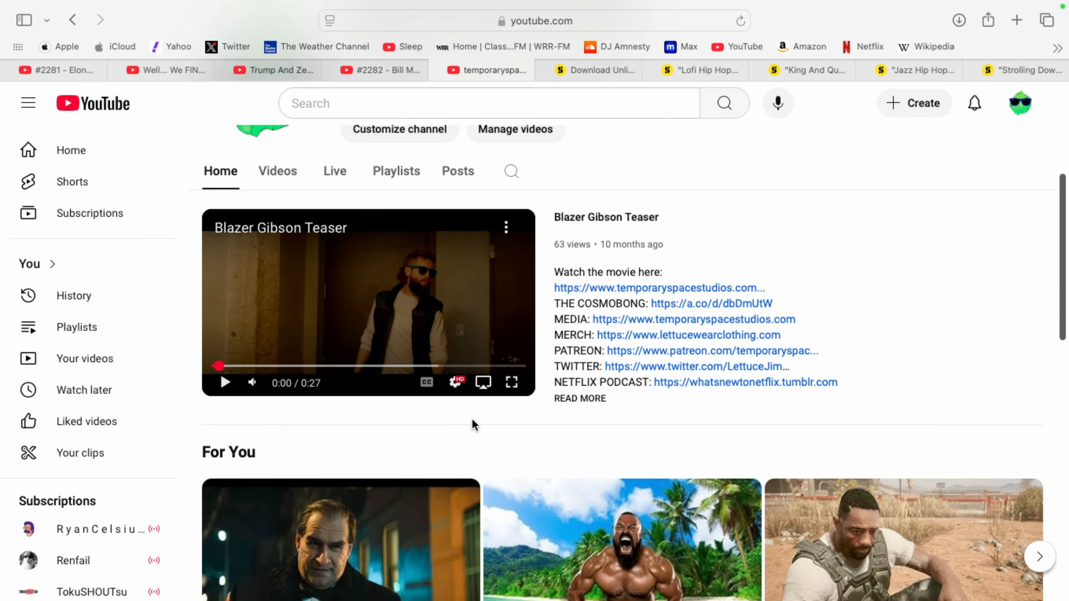
pyautogui.scroll(-10, 472, 418)
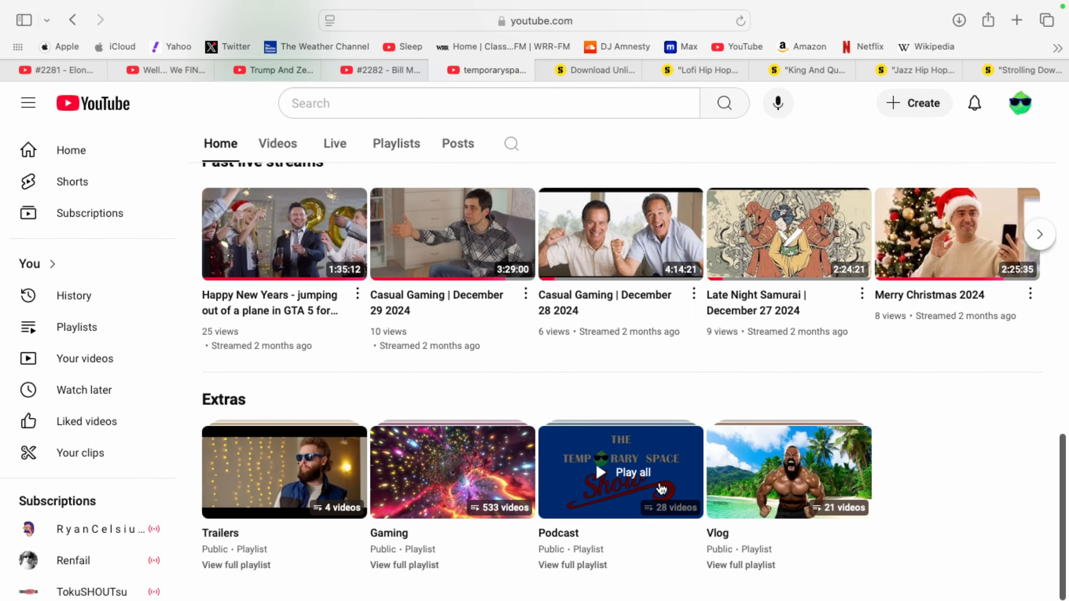
# - Open the Vlog playlist, pause its first video and examine the season and episode numbering in the titles and the video's upload date
pyautogui.click(759, 490)
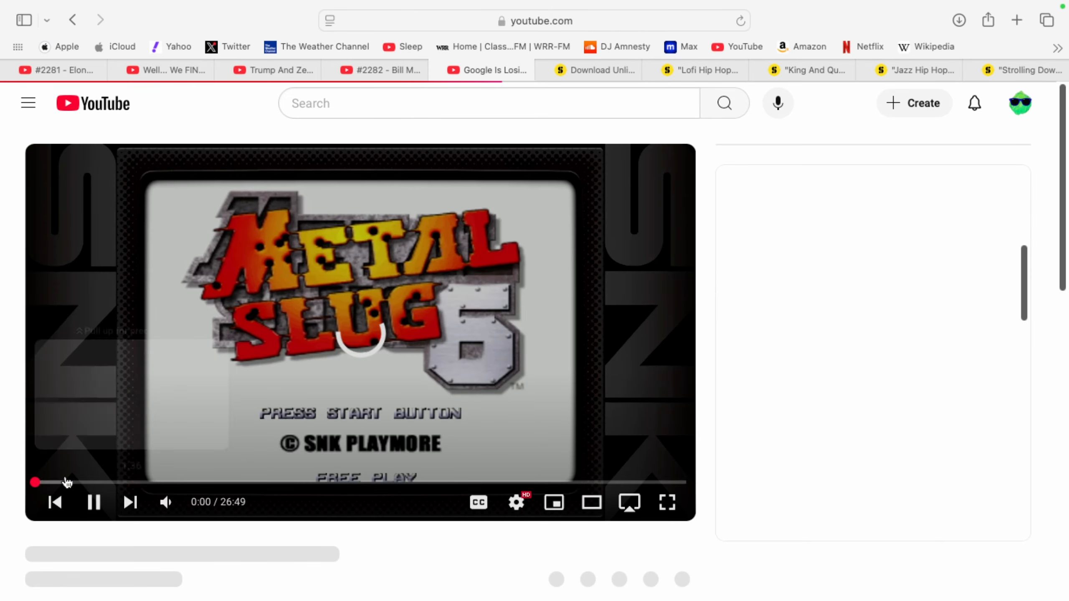
pyautogui.click(86, 502)
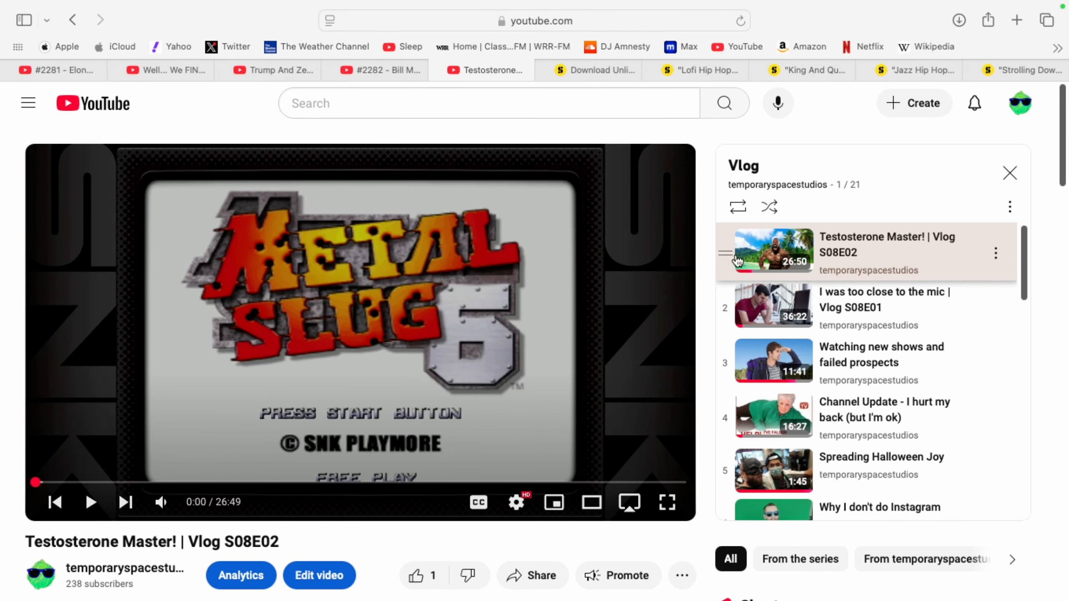
pyautogui.scroll(-10, 556, 288)
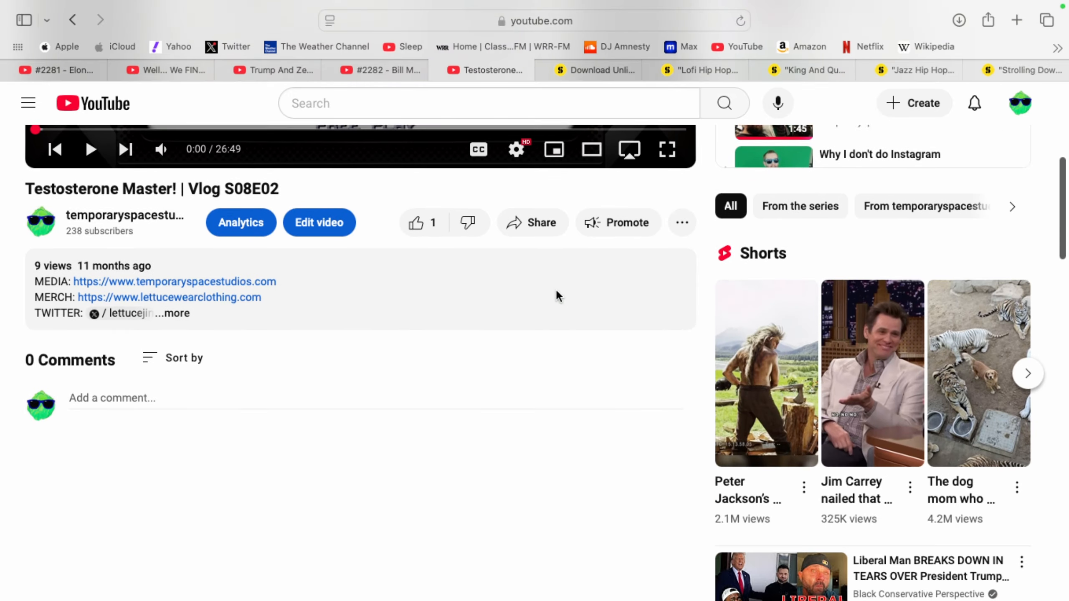
pyautogui.scroll(10, 556, 294)
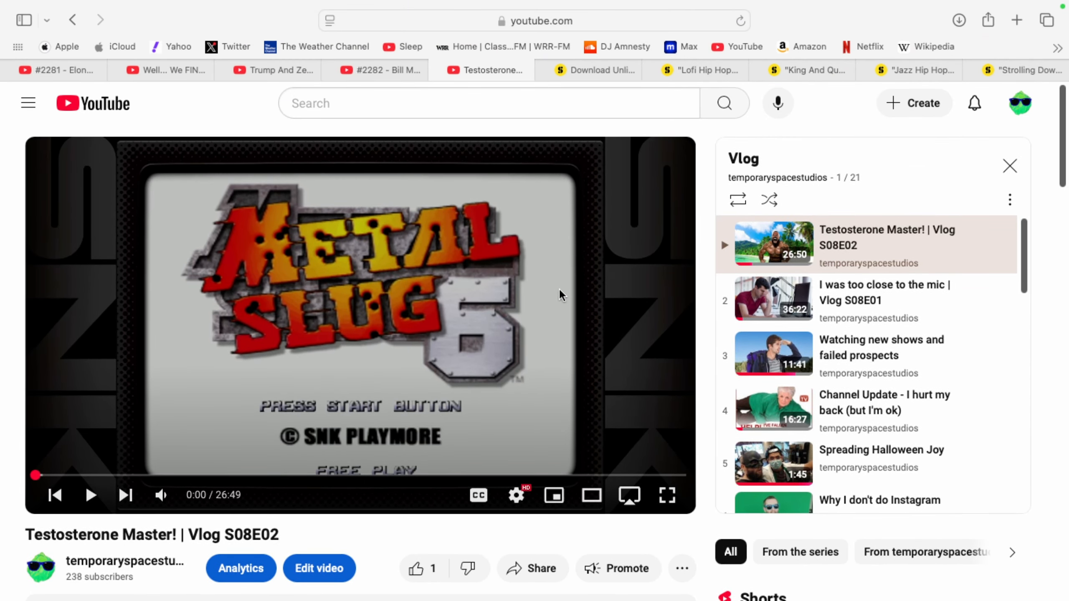
# - Switch back to DaVinci Resolve and complete the export file name as Vlog_S09E01_H265_MP4
pyautogui.moveTo(556, 598)
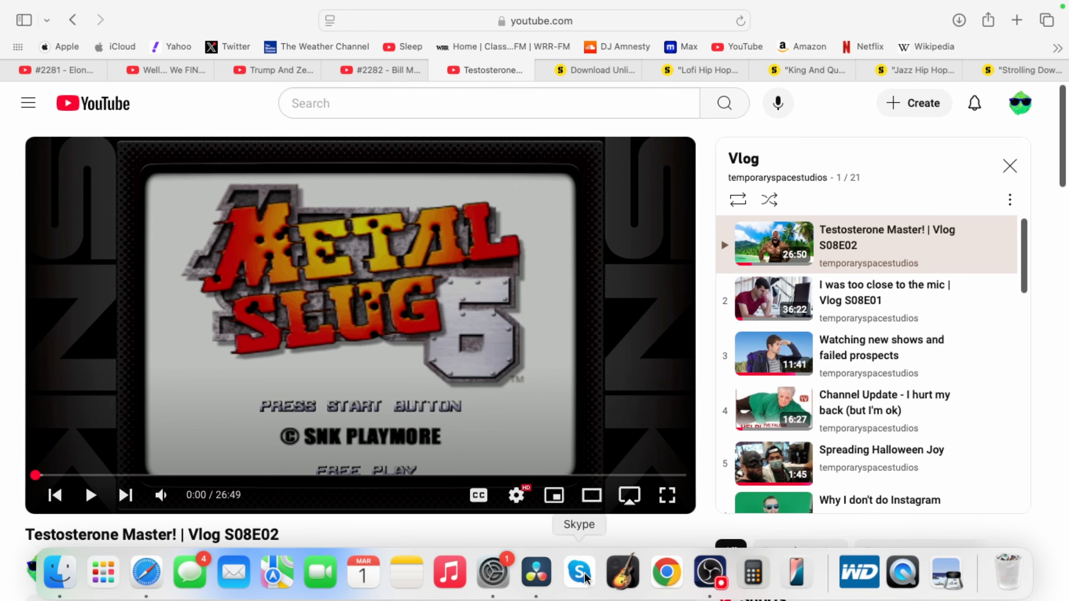
pyautogui.click(545, 579)
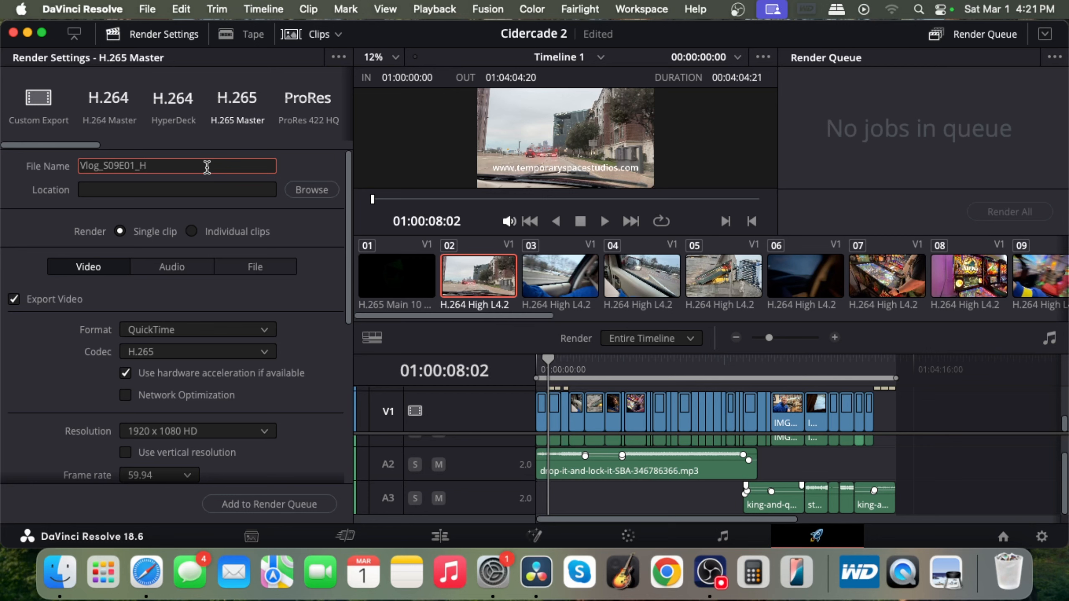
pyautogui.write('265_MP4')
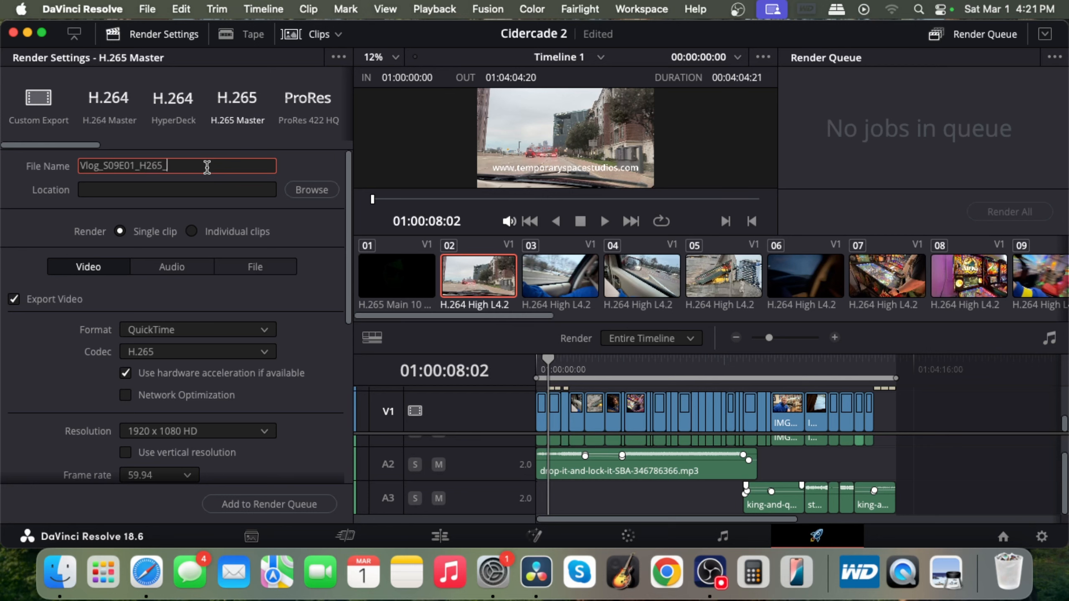
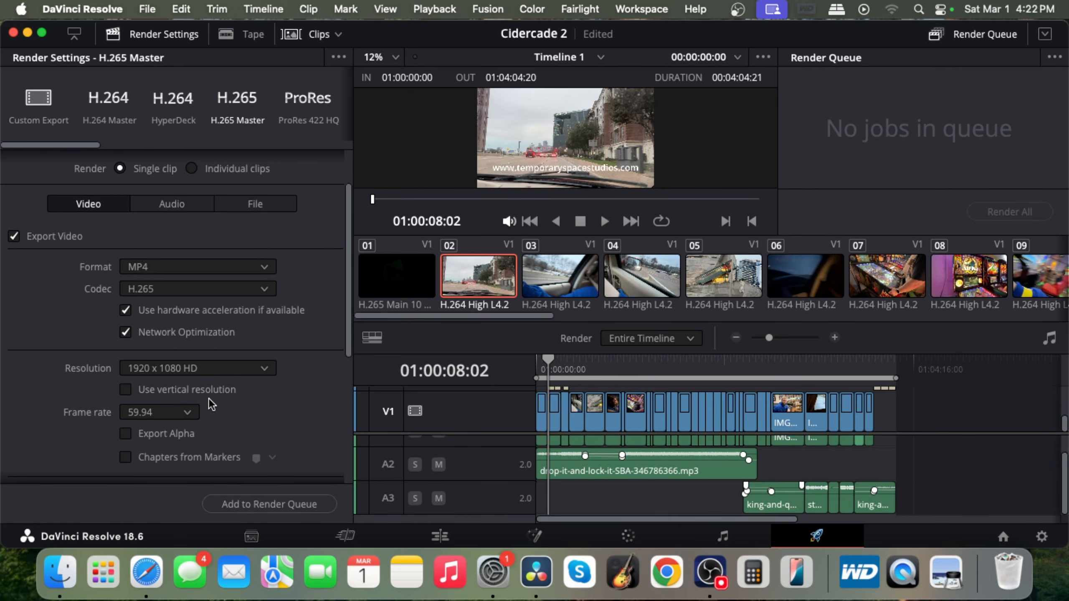
# - Restrict the H.265 export's video quality to 24000 Kb/s
pyautogui.scroll(-4, 209, 398)
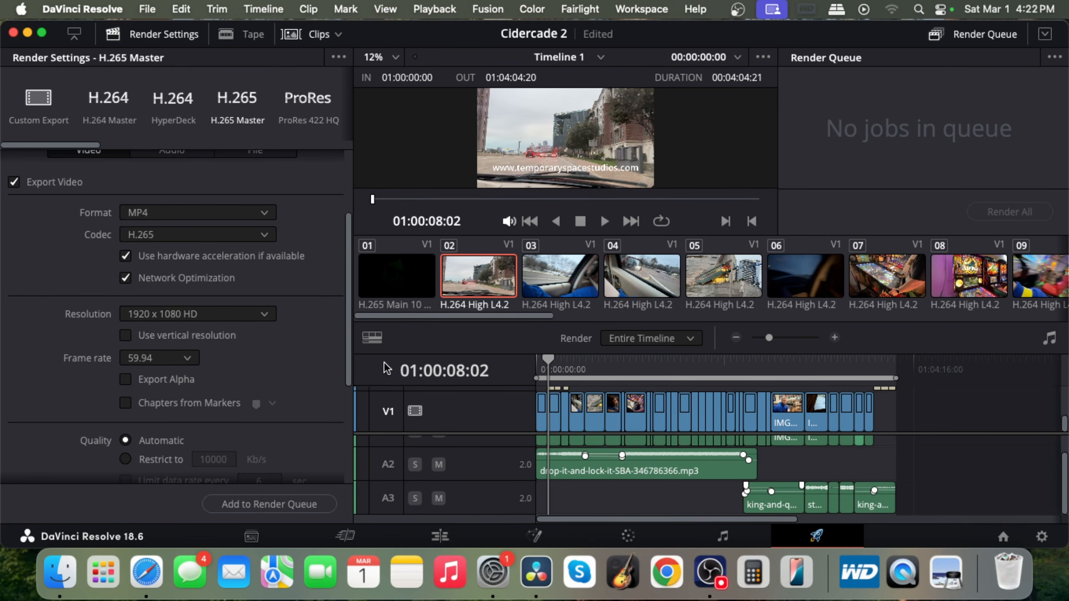
pyautogui.scroll(-7, 235, 326)
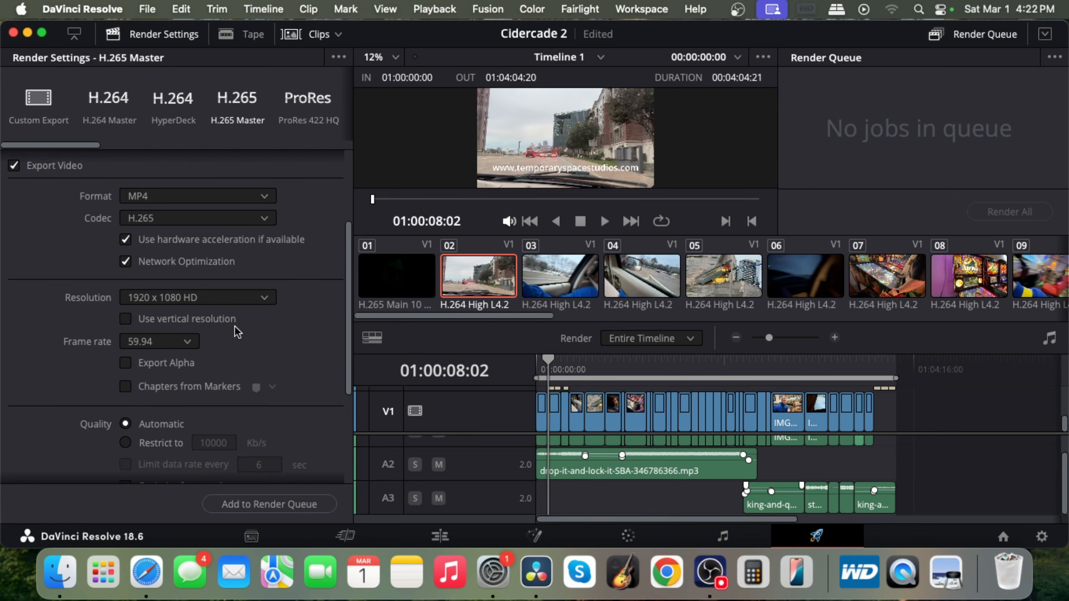
pyautogui.scroll(-7, 236, 311)
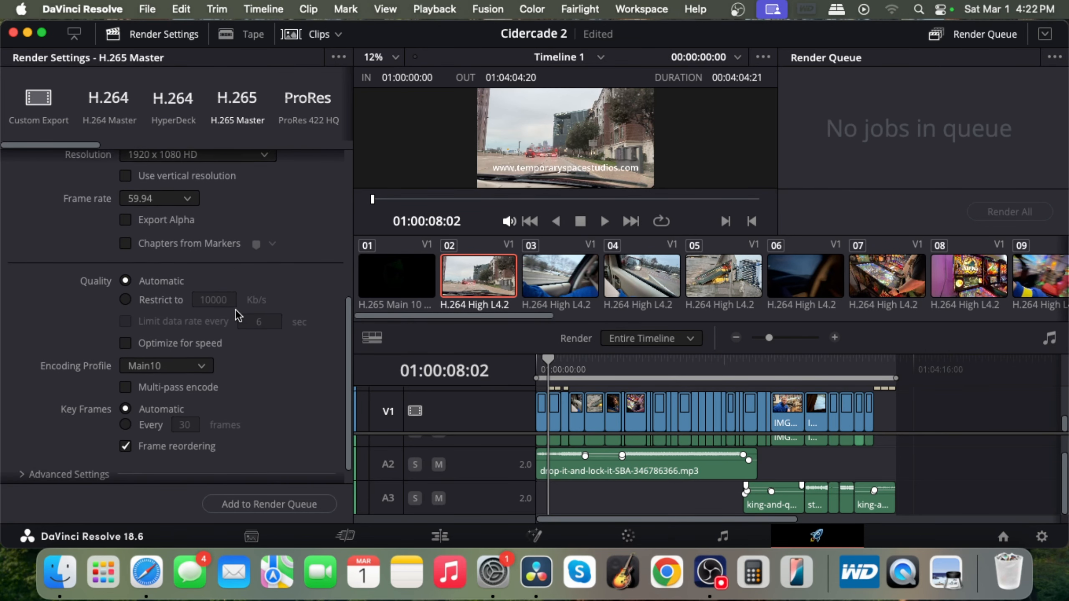
pyautogui.scroll(2, 261, 312)
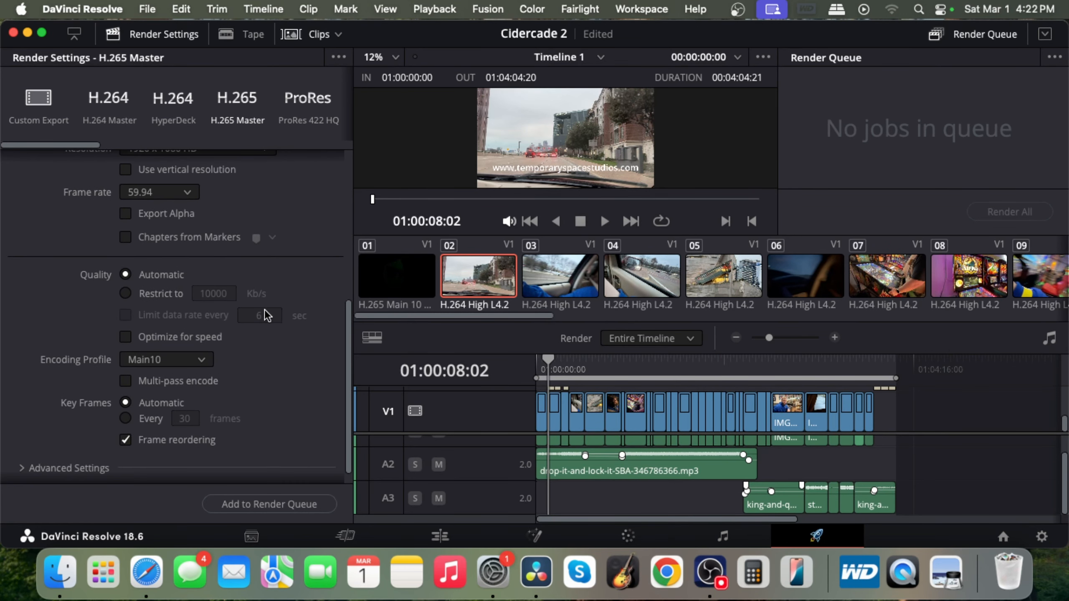
pyautogui.click(125, 293)
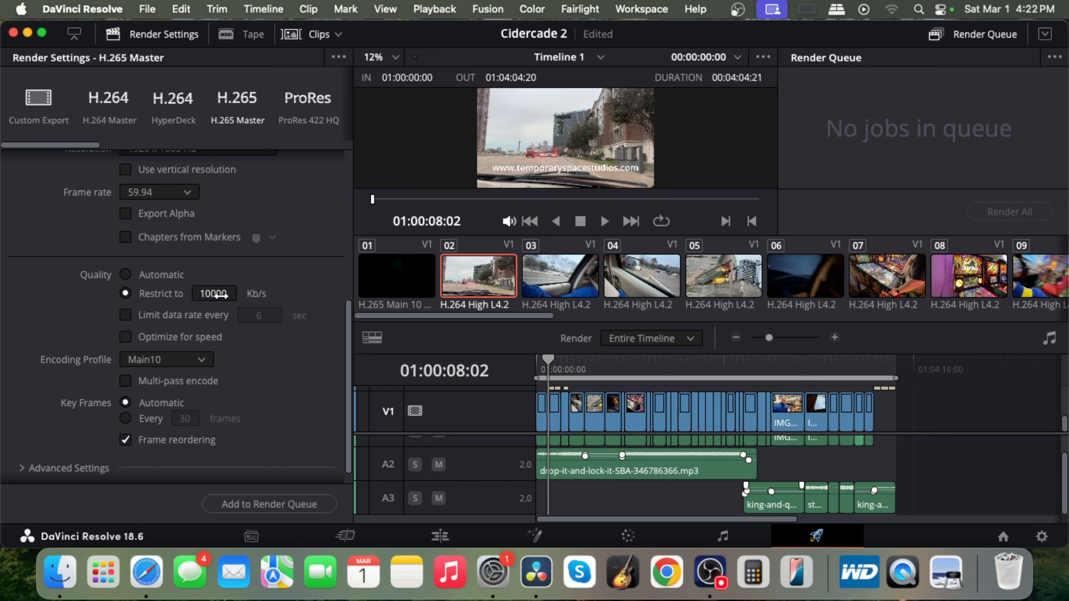
pyautogui.click(196, 294)
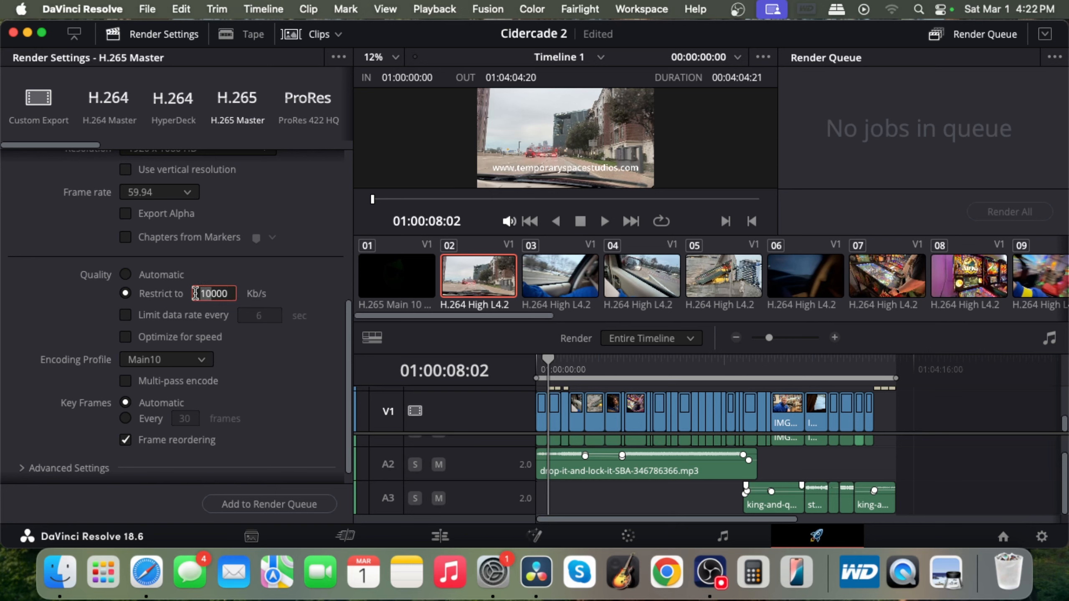
pyautogui.write('24')
pyautogui.press('Return')
pyautogui.scroll(7, 165, 261)
pyautogui.scroll(-3, 257, 247)
pyautogui.scroll(-1, 257, 247)
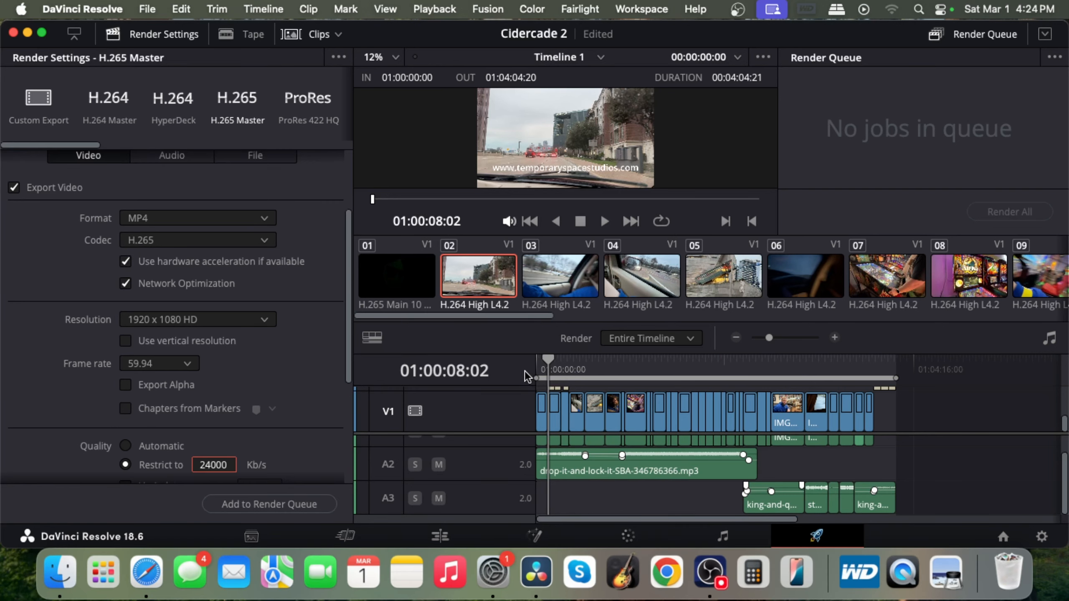
pyautogui.click(261, 320)
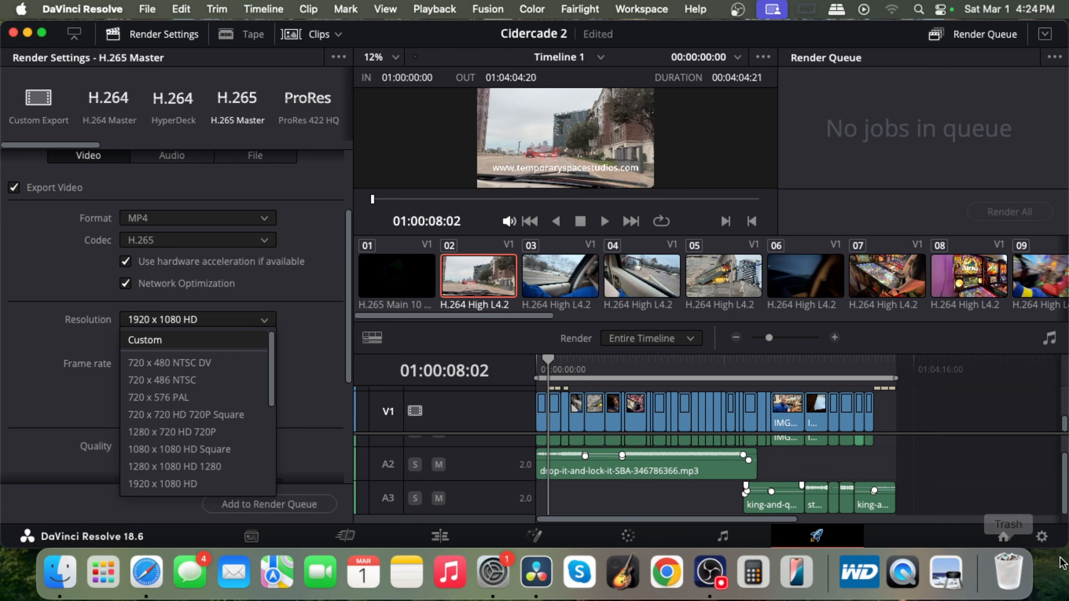
pyautogui.click(984, 533)
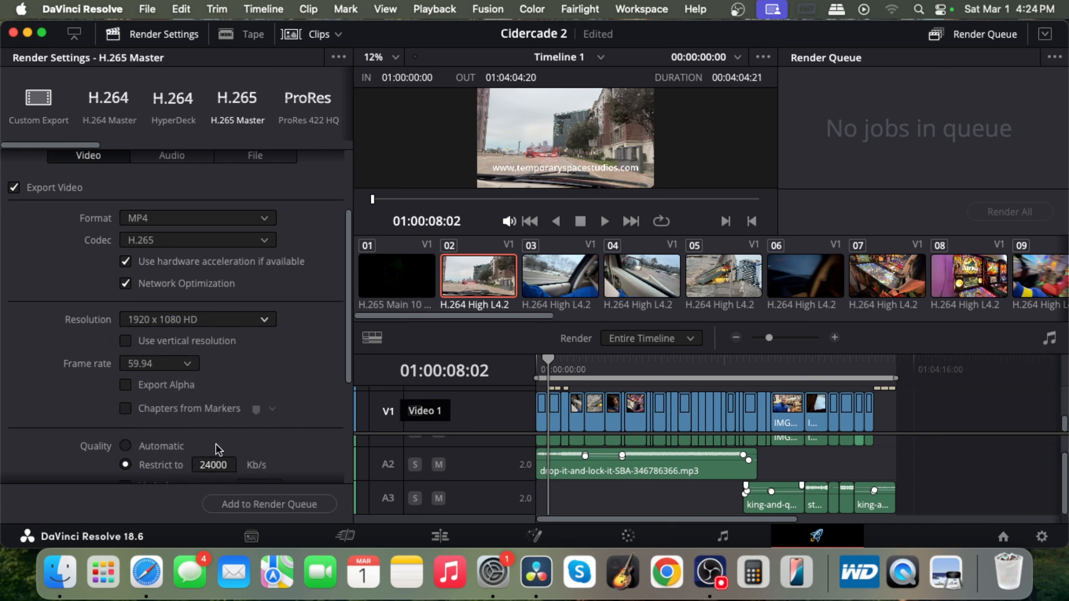
pyautogui.scroll(-1, 152, 265)
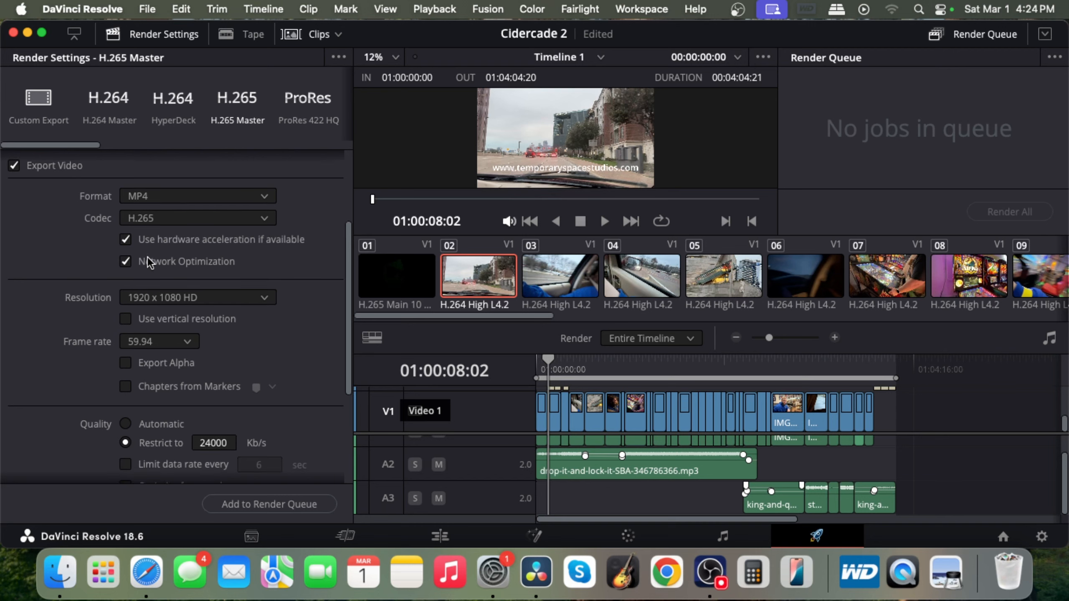
pyautogui.scroll(3, 147, 256)
# - Set the export resolution to Custom at 2560 x 1440 and review the remaining video settings
pyautogui.click(241, 351)
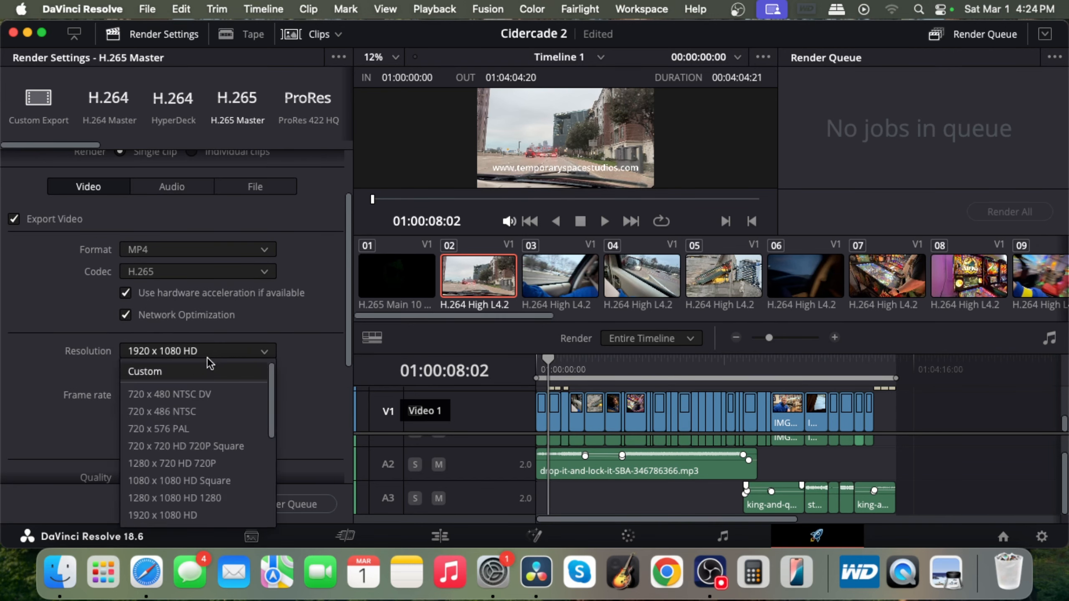
pyautogui.scroll(-5, 193, 421)
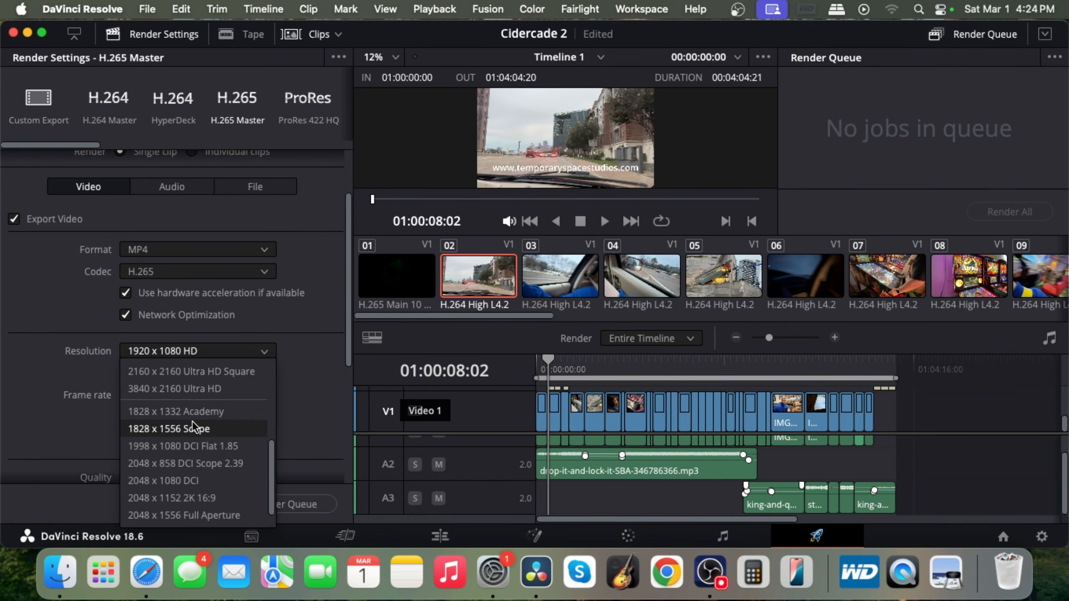
pyautogui.scroll(5, 187, 412)
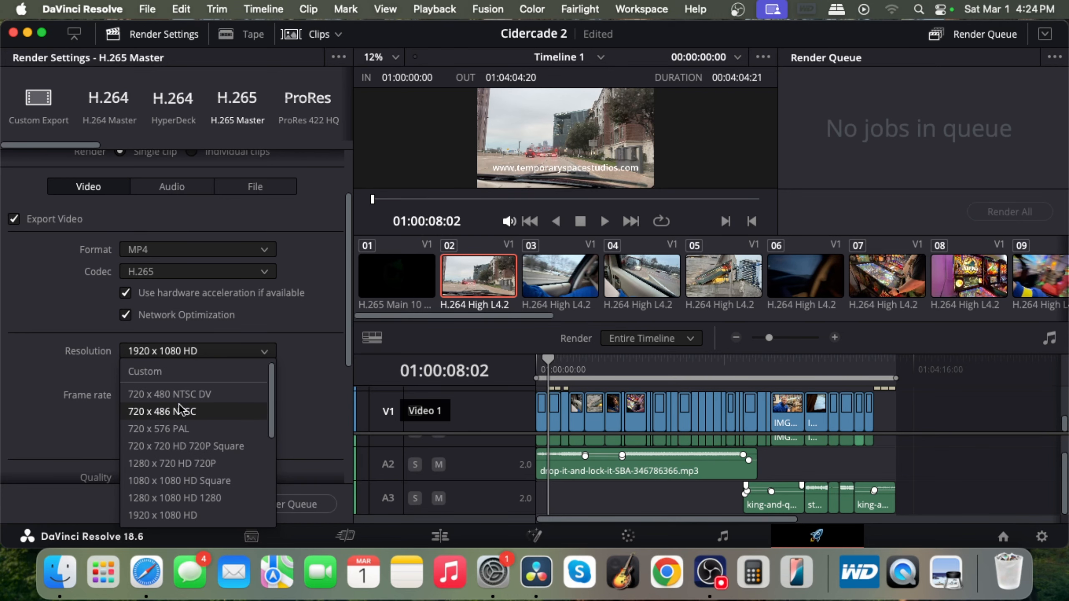
pyautogui.click(175, 371)
pyautogui.doubleClick(164, 372)
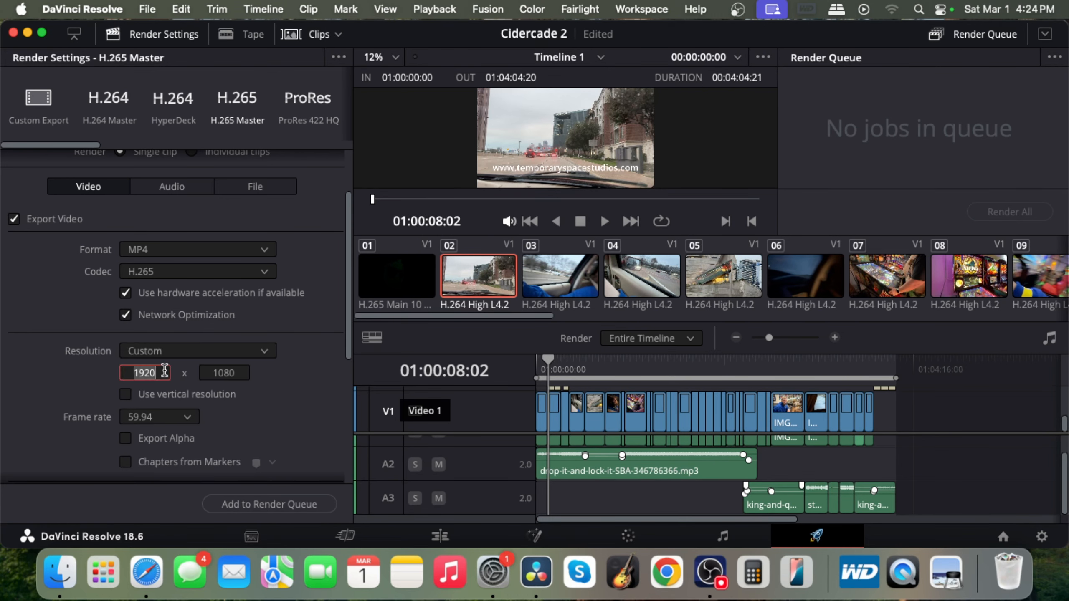
pyautogui.write('2560')
pyautogui.click(203, 373)
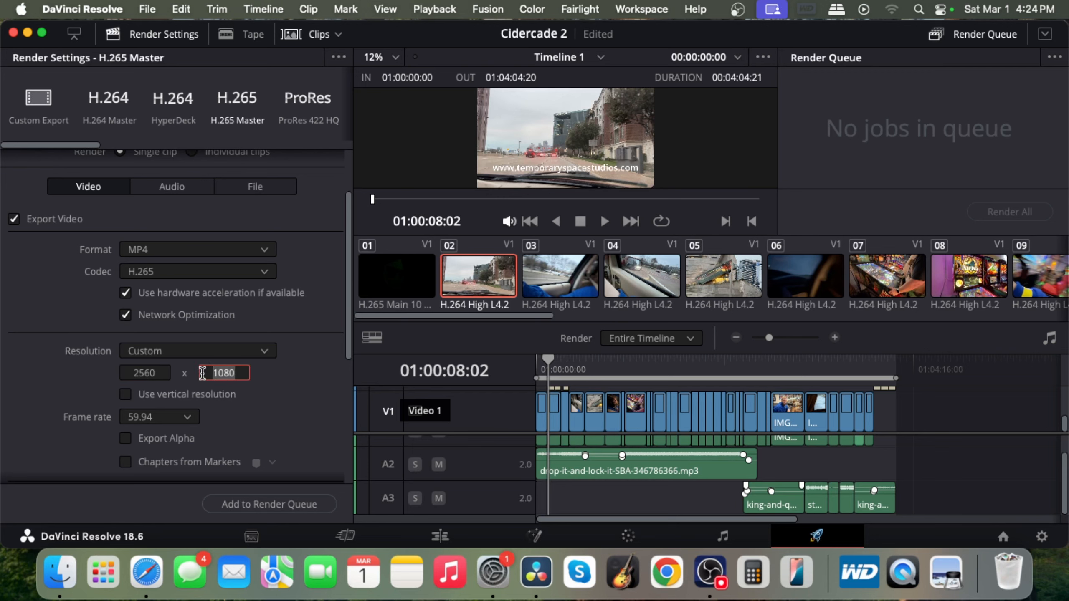
pyautogui.write('1440')
pyautogui.press('Return')
pyautogui.scroll(-5, 275, 381)
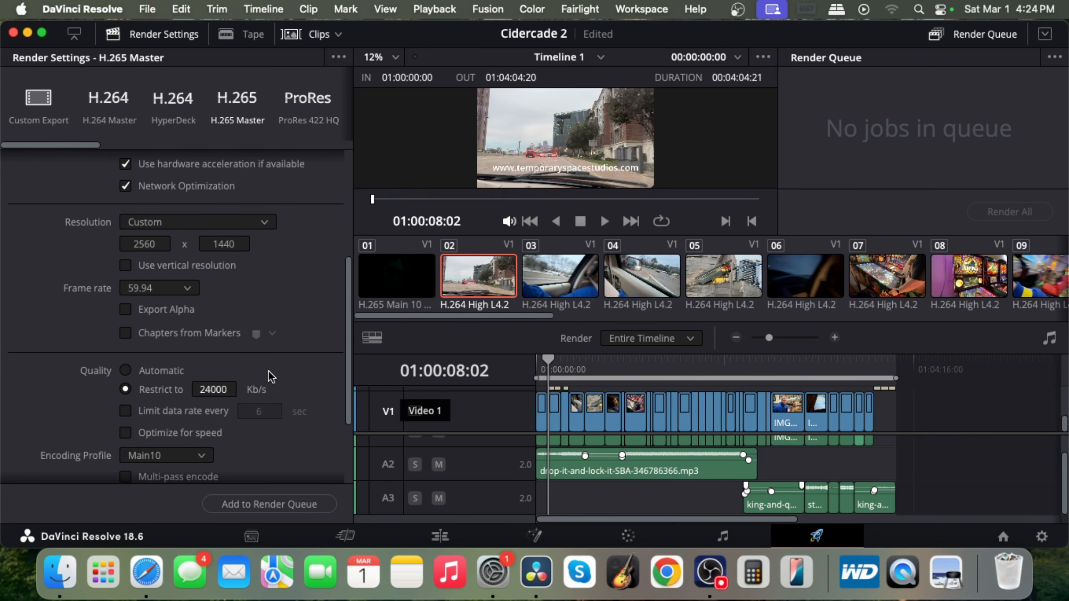
pyautogui.scroll(-3, 295, 346)
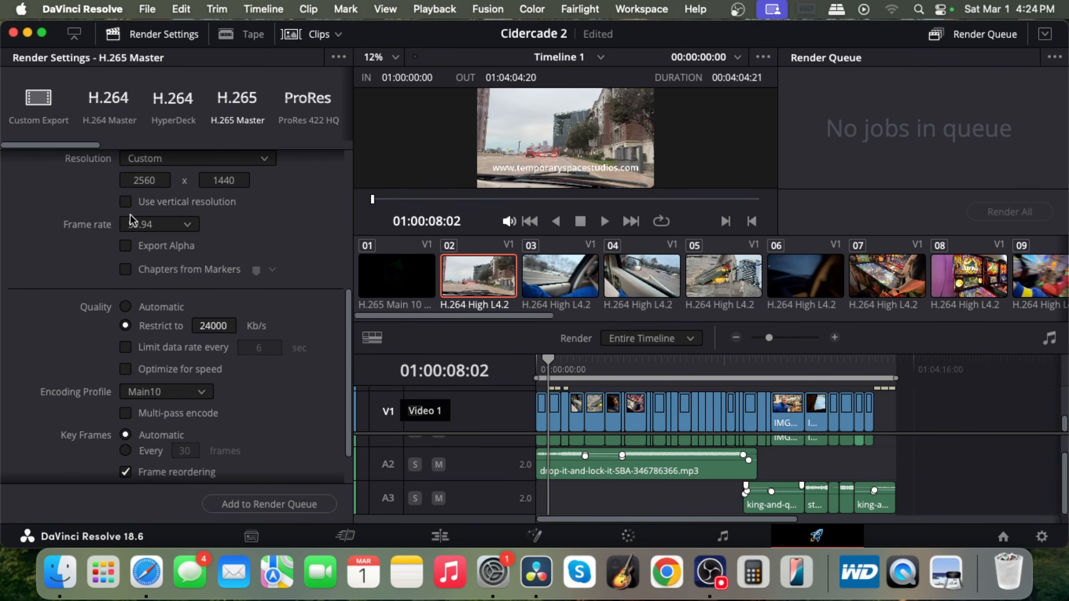
# - Set the H.265 export's key frames to every 2 frames and turn off frame reordering
pyautogui.scroll(-2, 196, 276)
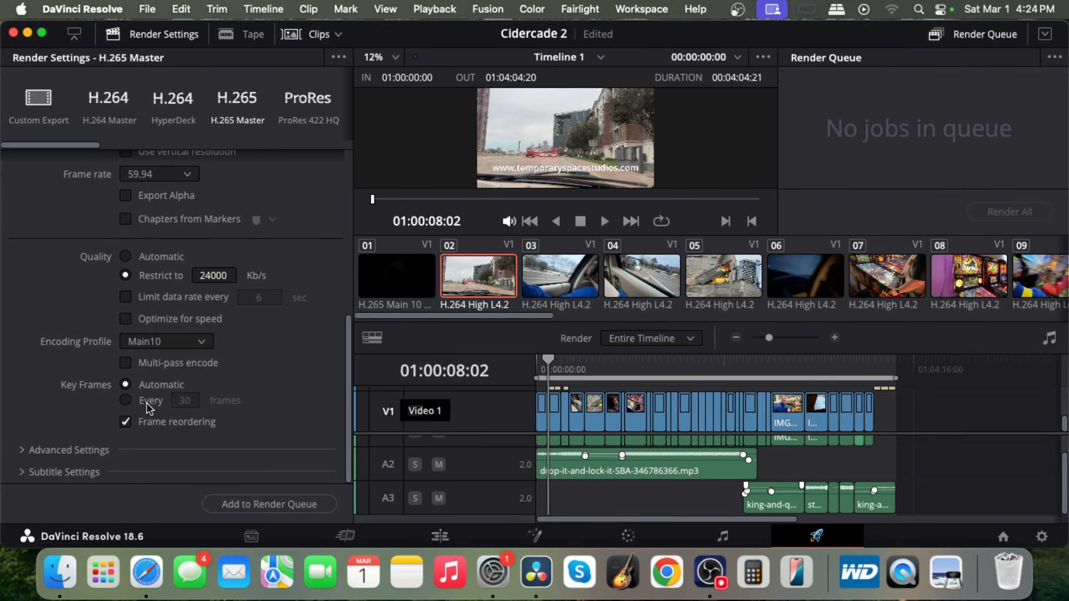
pyautogui.click(125, 400)
pyautogui.click(181, 403)
pyautogui.doubleClick(181, 403)
pyautogui.write('2')
pyautogui.click(125, 422)
# - In the advanced export settings, enable optimized media, render cached images, and forcing sizing and debayer to highest quality
pyautogui.click(24, 451)
pyautogui.scroll(-10, 89, 369)
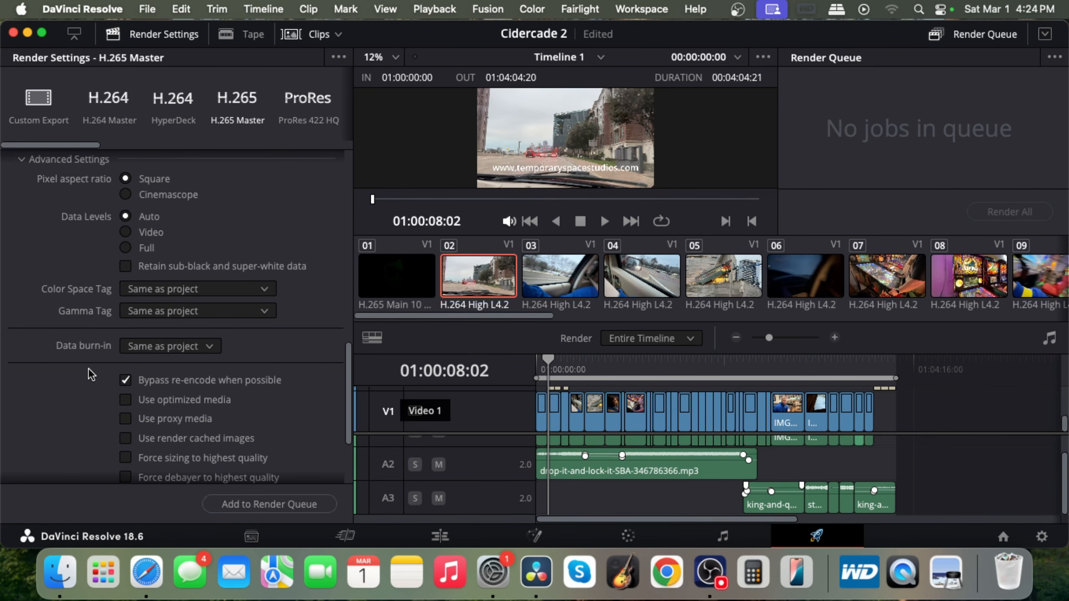
pyautogui.scroll(-4, 89, 369)
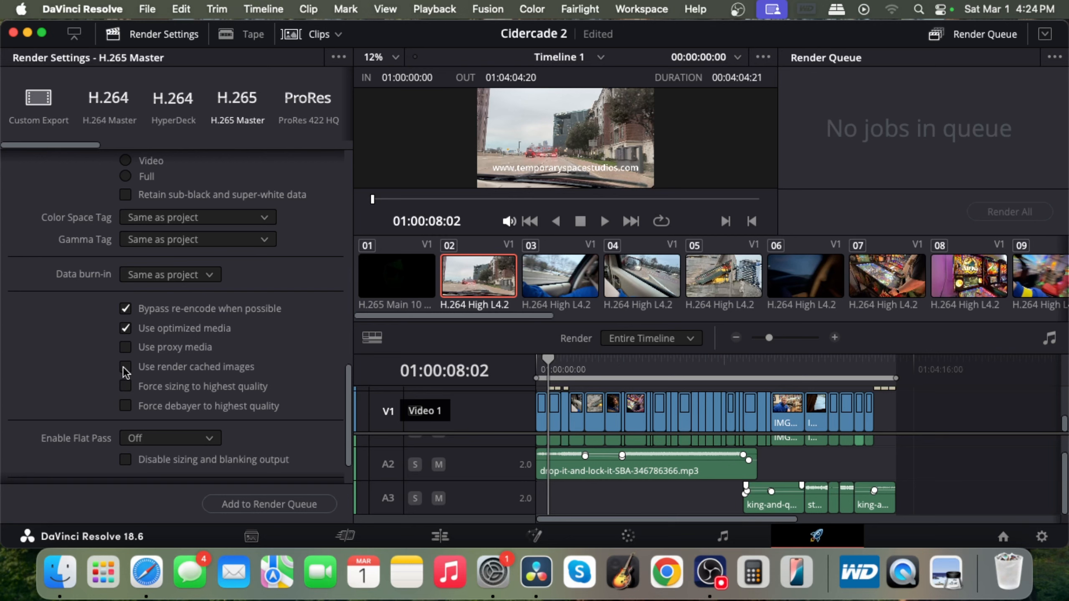
pyautogui.scroll(1, 125, 372)
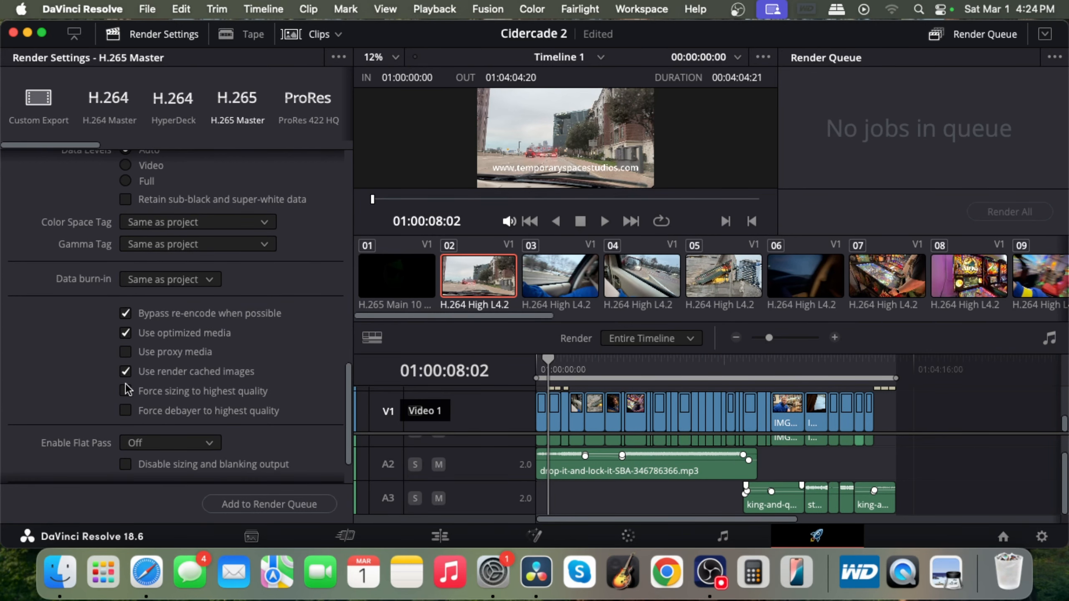
pyautogui.click(124, 391)
pyautogui.click(124, 411)
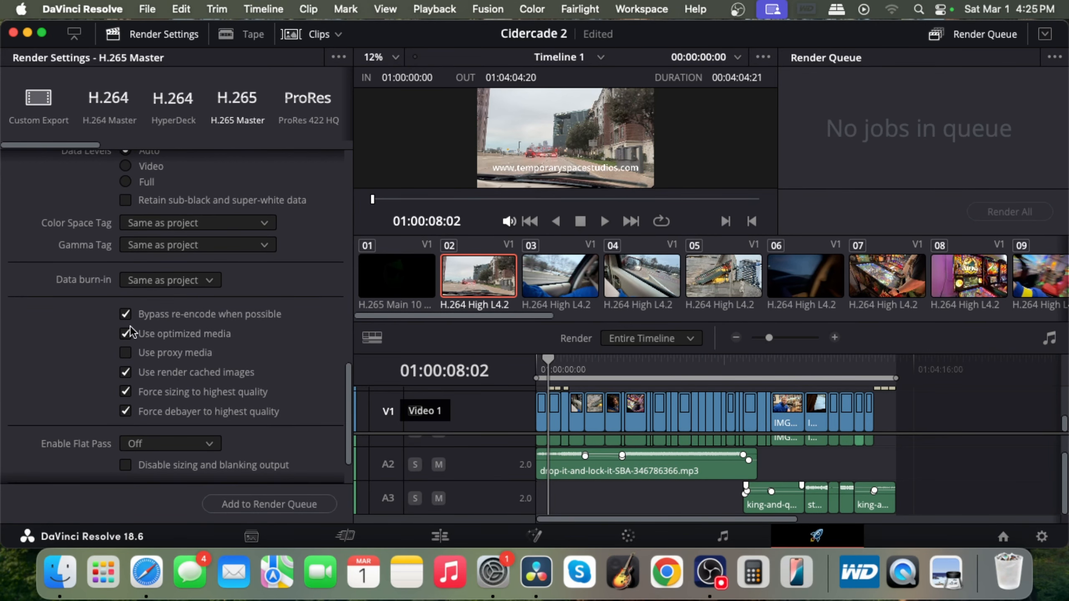
pyautogui.scroll(1, 124, 349)
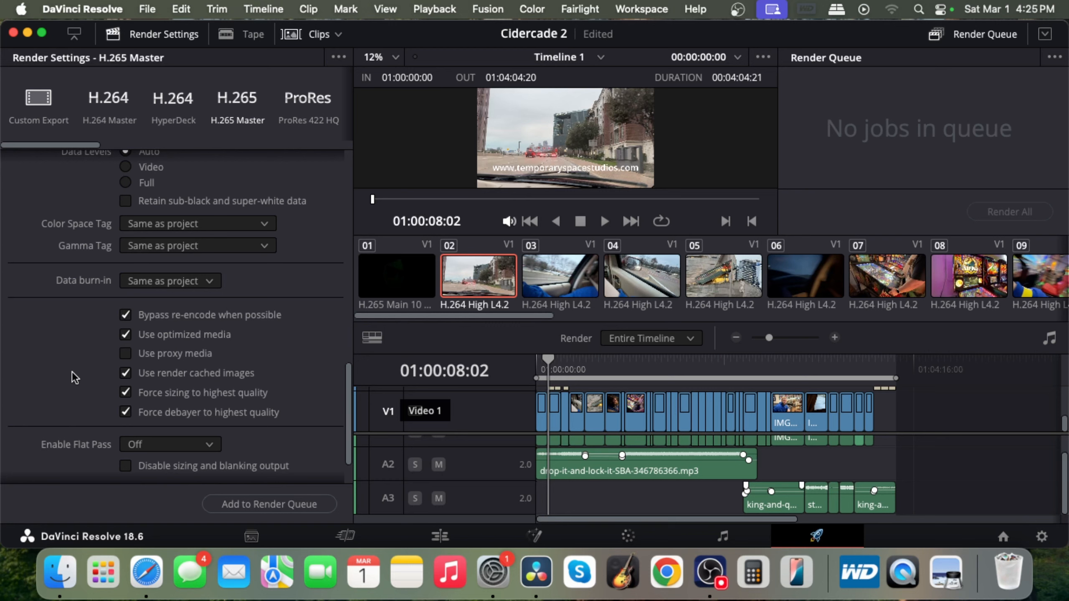
pyautogui.scroll(-3, 72, 370)
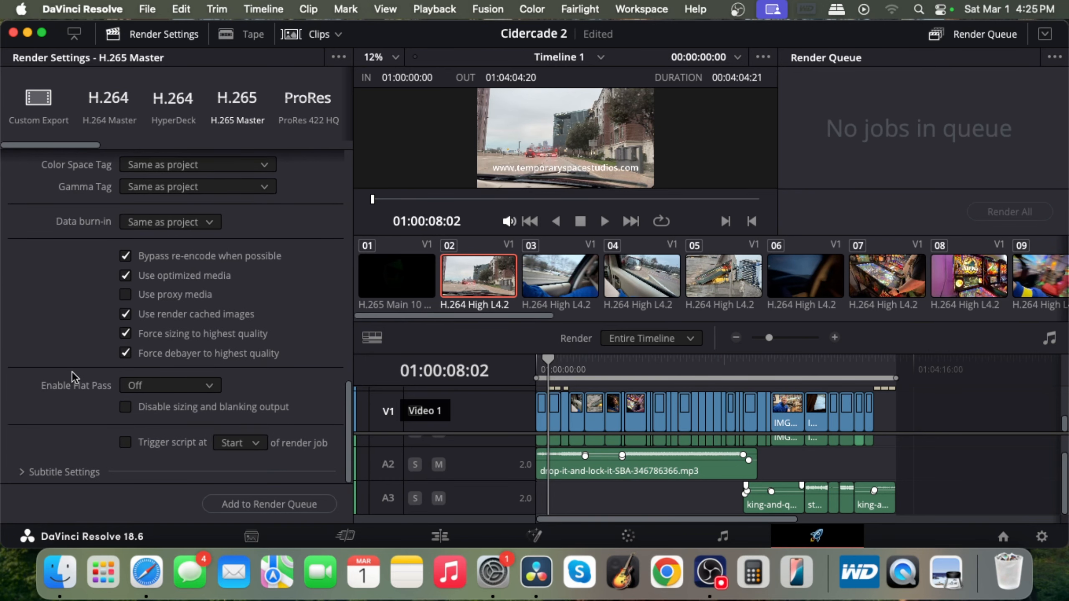
# - Set the export location to the Vlog folder on the easystore drive
pyautogui.scroll(10, 74, 372)
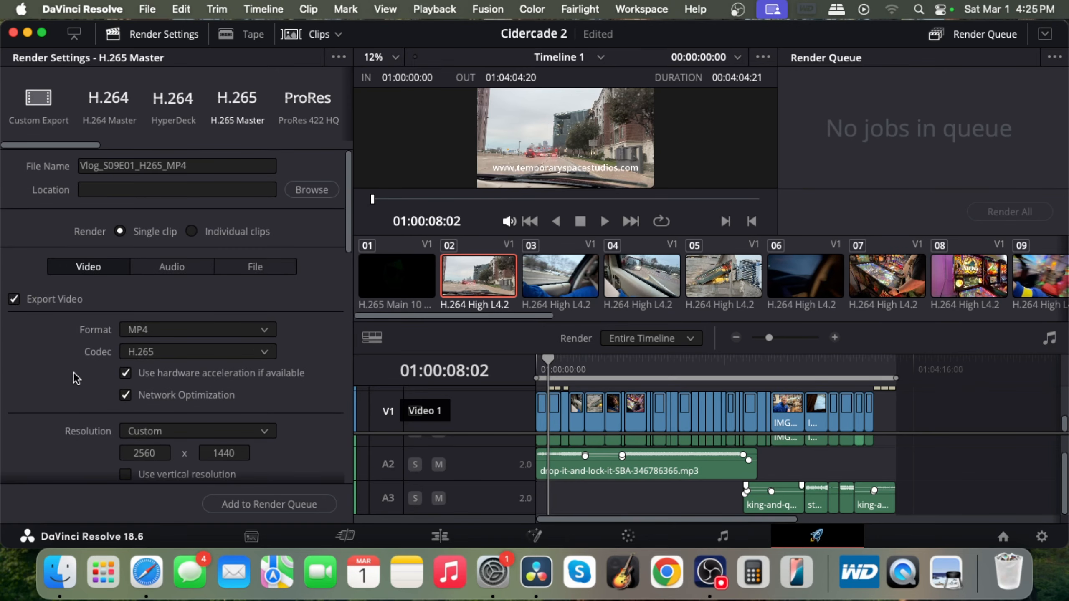
pyautogui.click(312, 191)
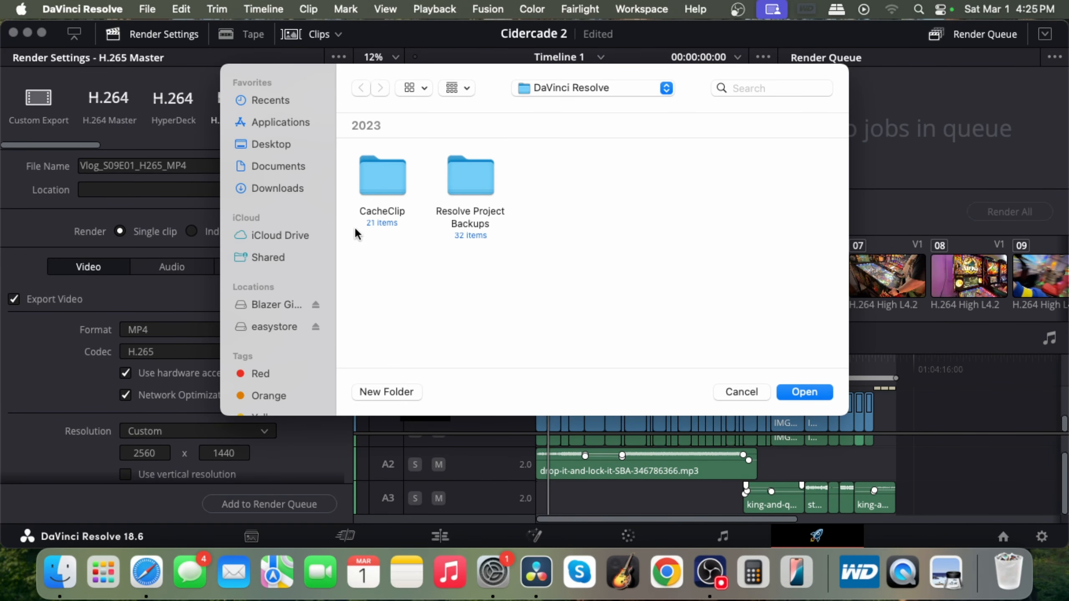
pyautogui.click(275, 325)
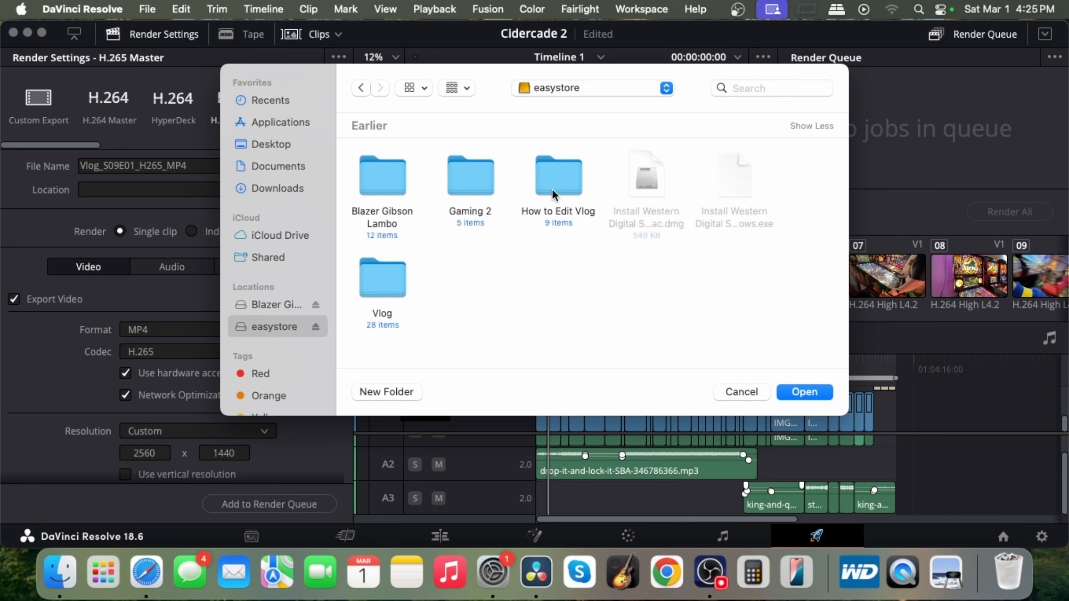
pyautogui.doubleClick(390, 270)
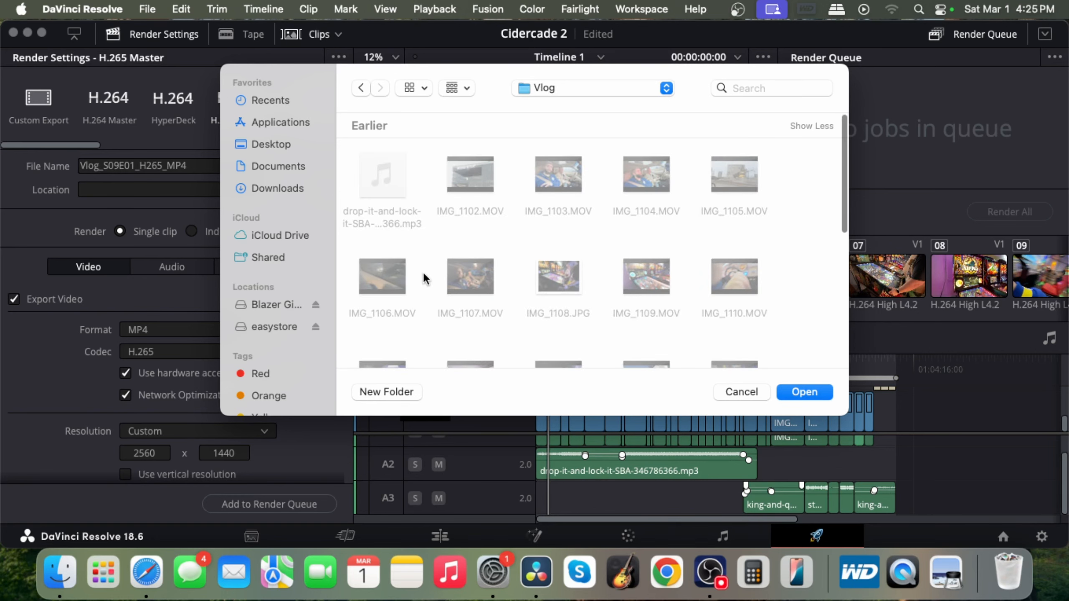
pyautogui.click(804, 392)
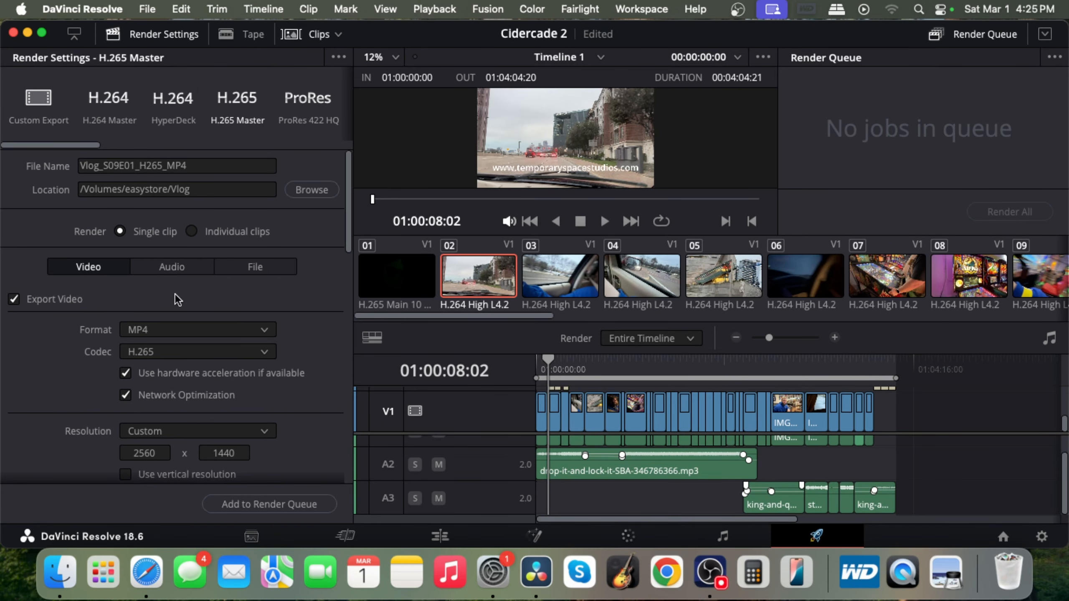
# - Add the export to the render queue, accepting the higher-resolution render, and start rendering all jobs
pyautogui.scroll(-15, 174, 360)
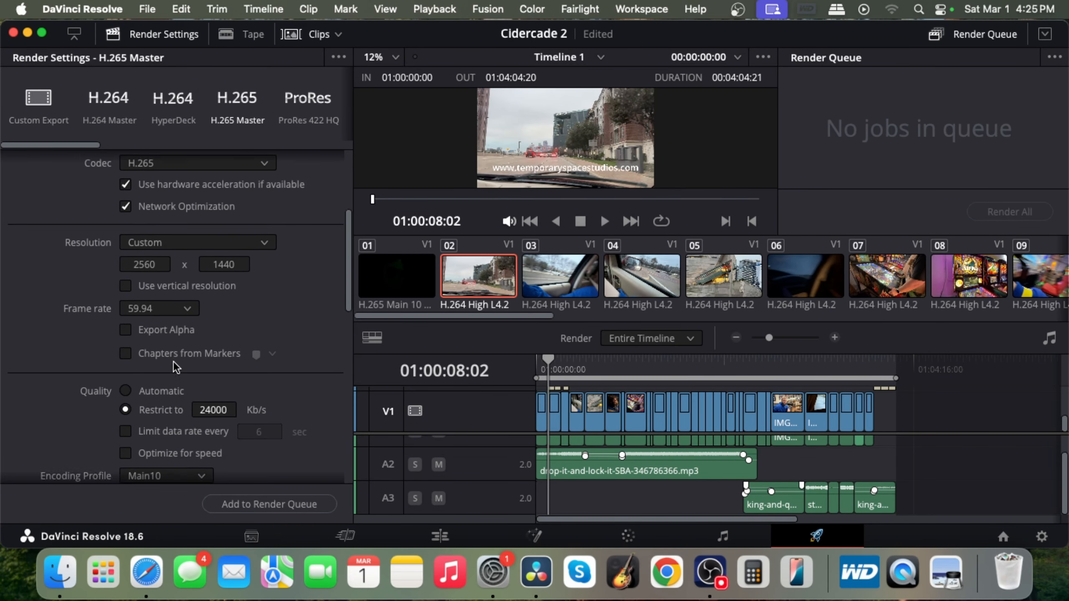
pyautogui.scroll(-4, 174, 360)
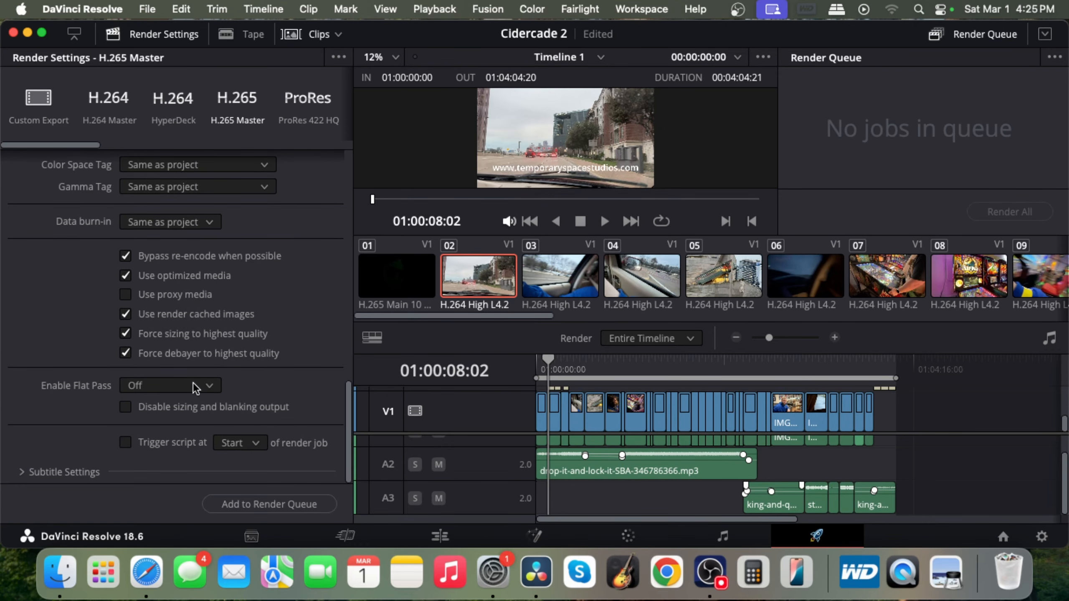
pyautogui.click(268, 503)
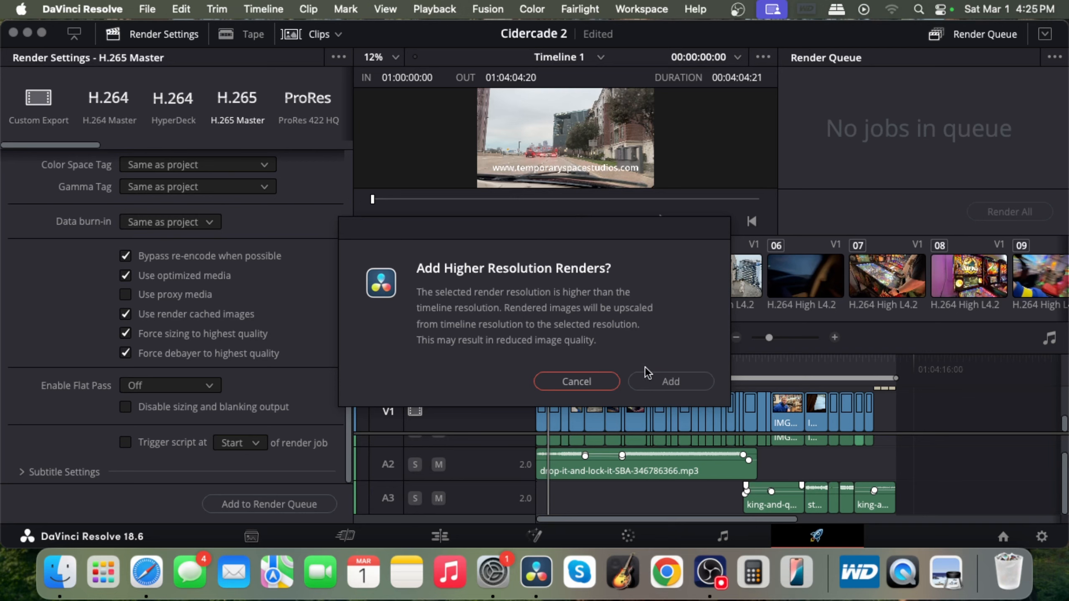
pyautogui.click(647, 378)
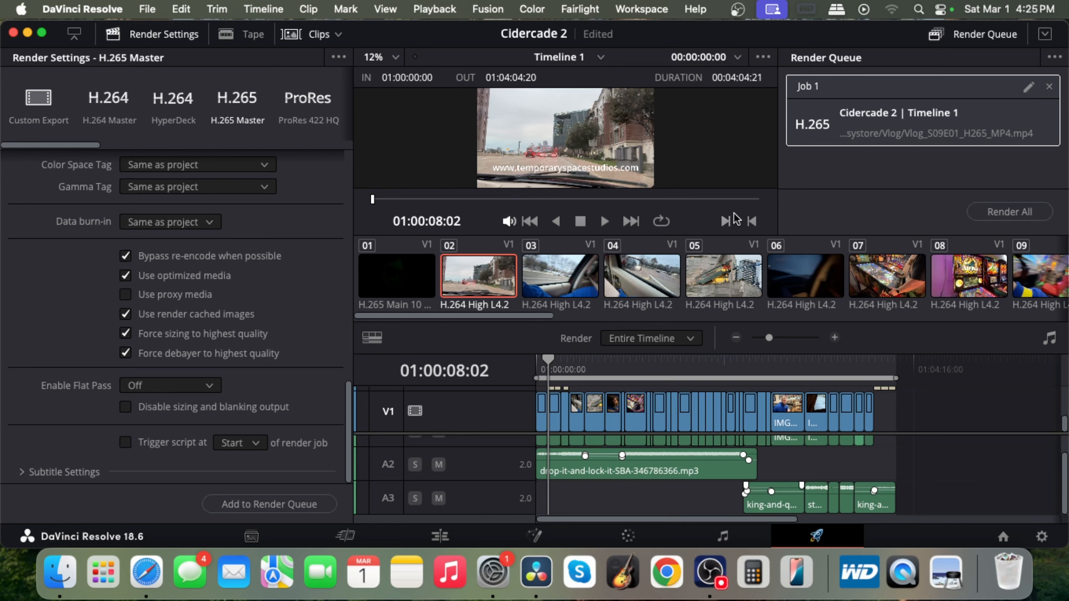
pyautogui.click(980, 217)
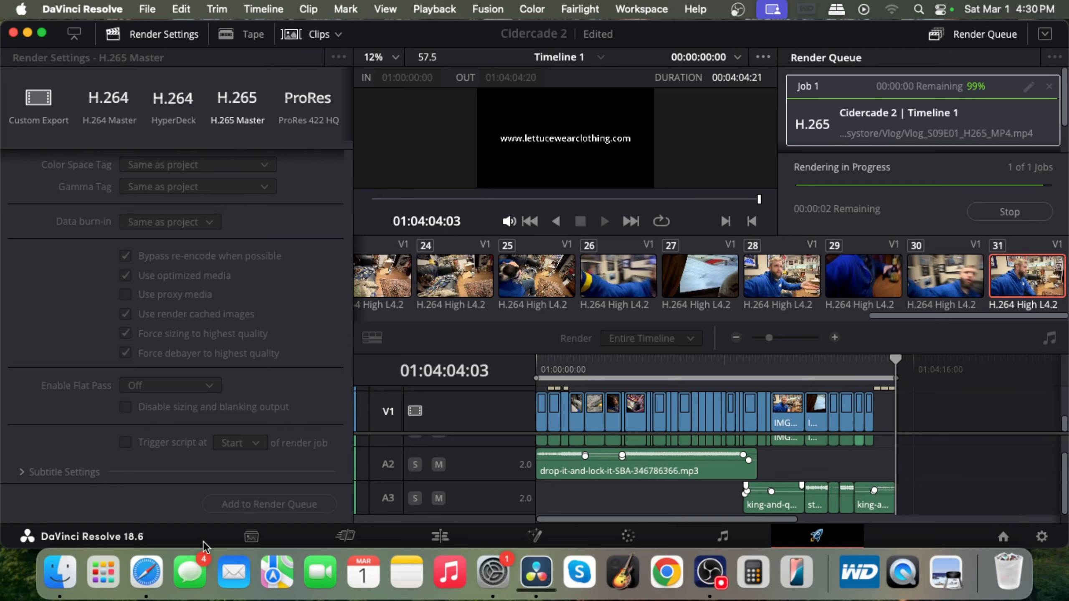
# - Switch to YouTube in Safari, examine the upload date of the Vlog S08E02 video, and return to DaVinci Resolve
pyautogui.click(155, 572)
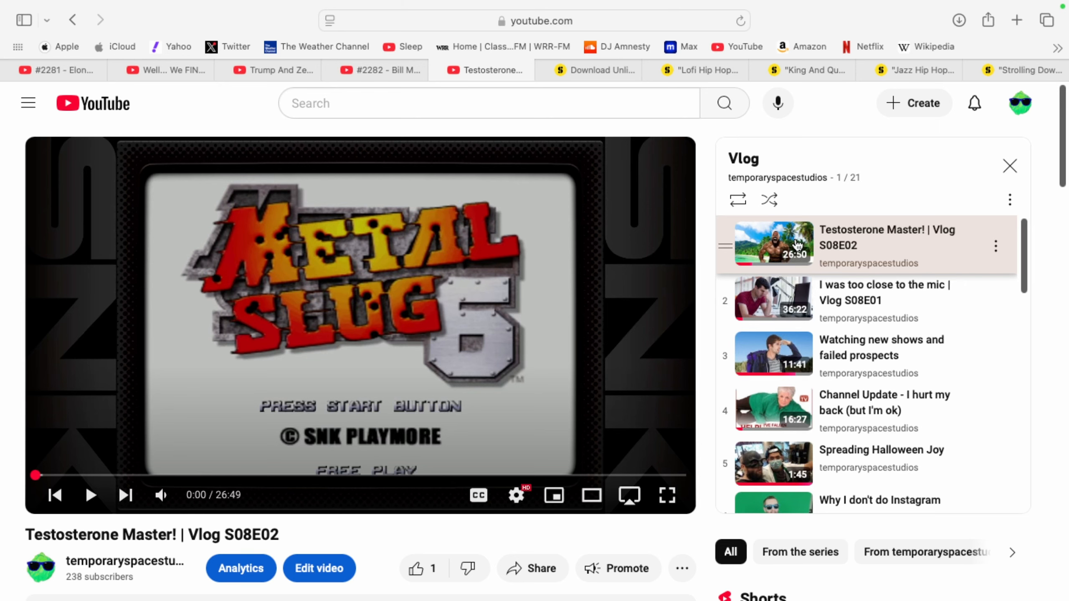
pyautogui.scroll(-3, 168, 463)
pyautogui.moveTo(90, 511)
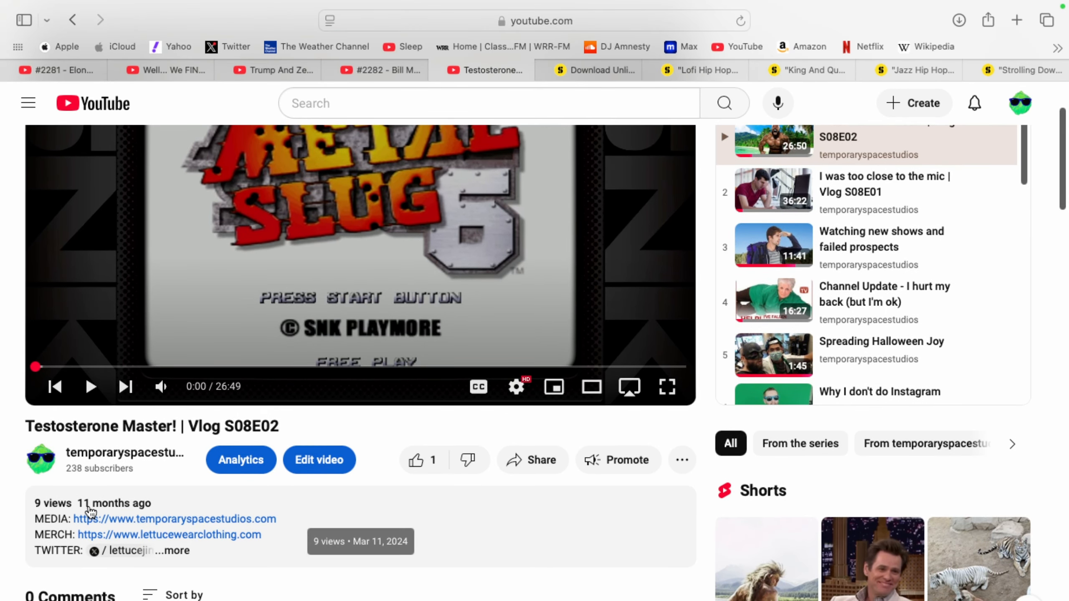
pyautogui.moveTo(234, 594)
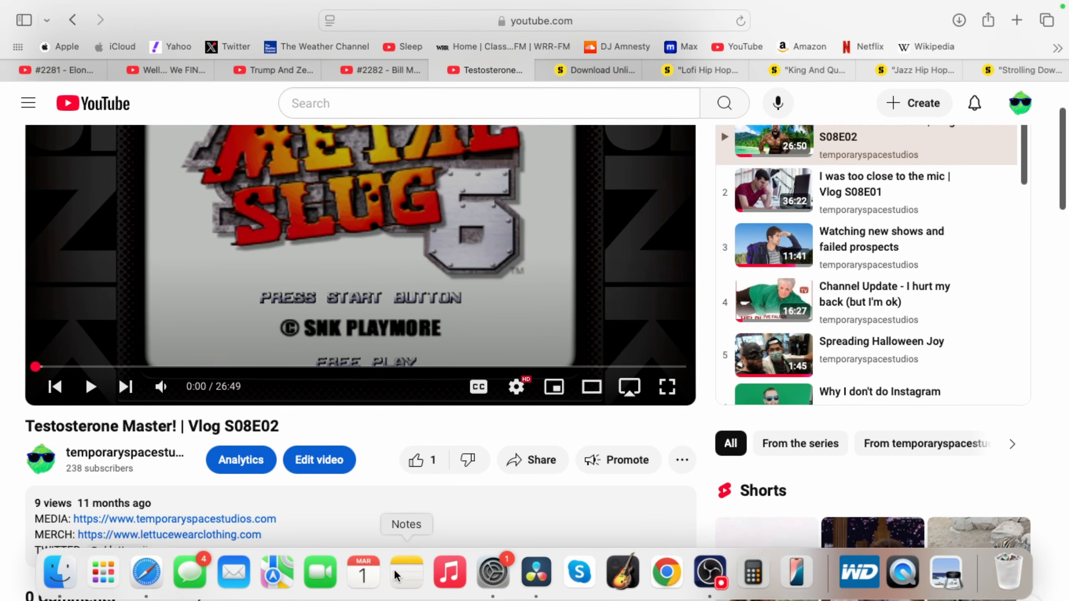
pyautogui.click(536, 572)
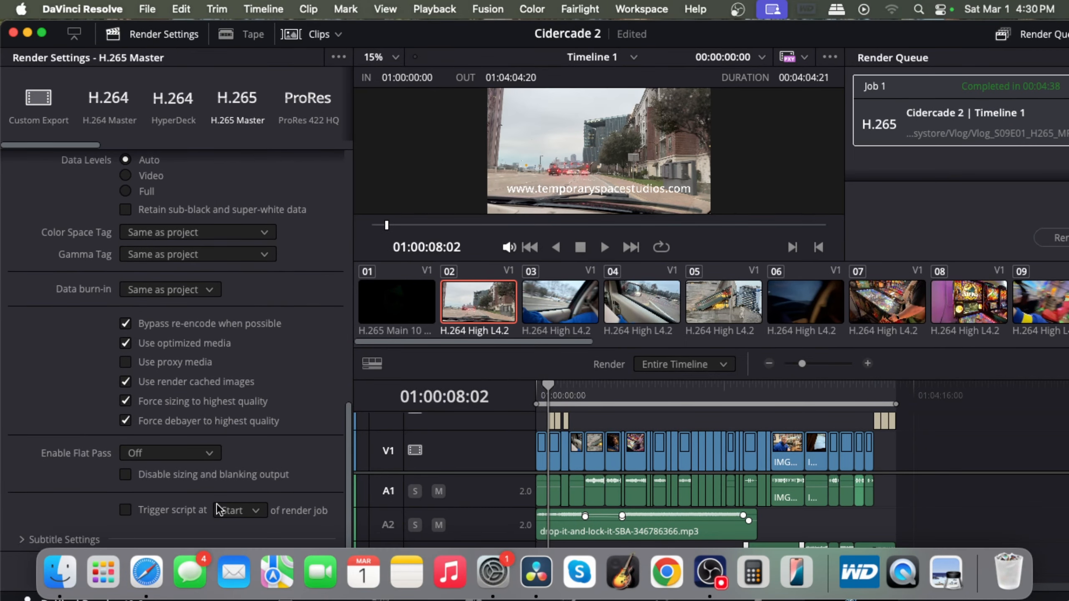
# - In Finder, open easystore's Vlog folder and examine the file info of Vlog_S09E01_H265_MP4
pyautogui.click(60, 572)
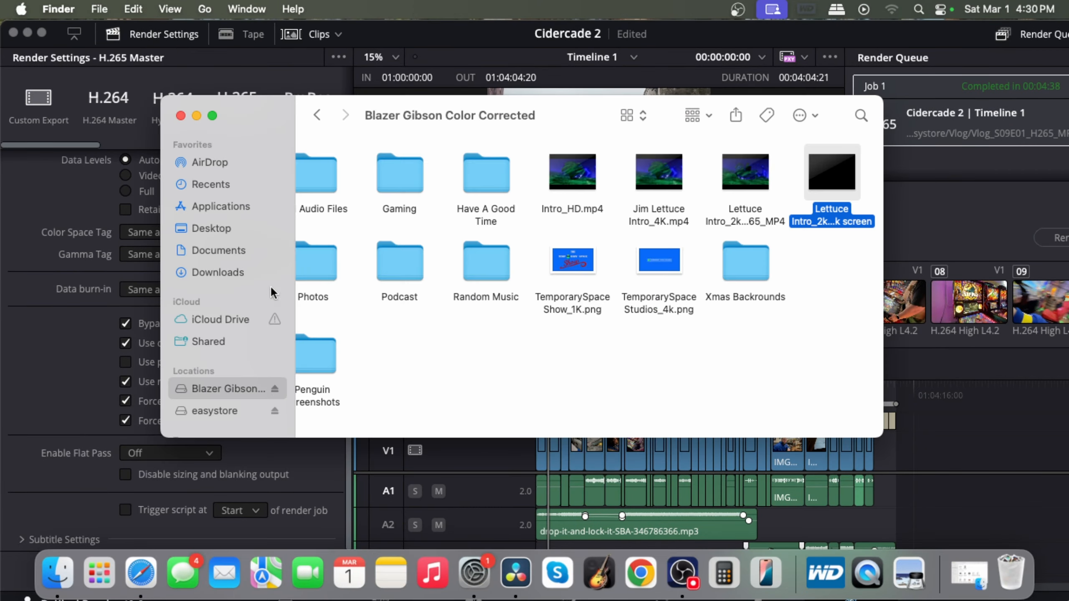
pyautogui.click(225, 411)
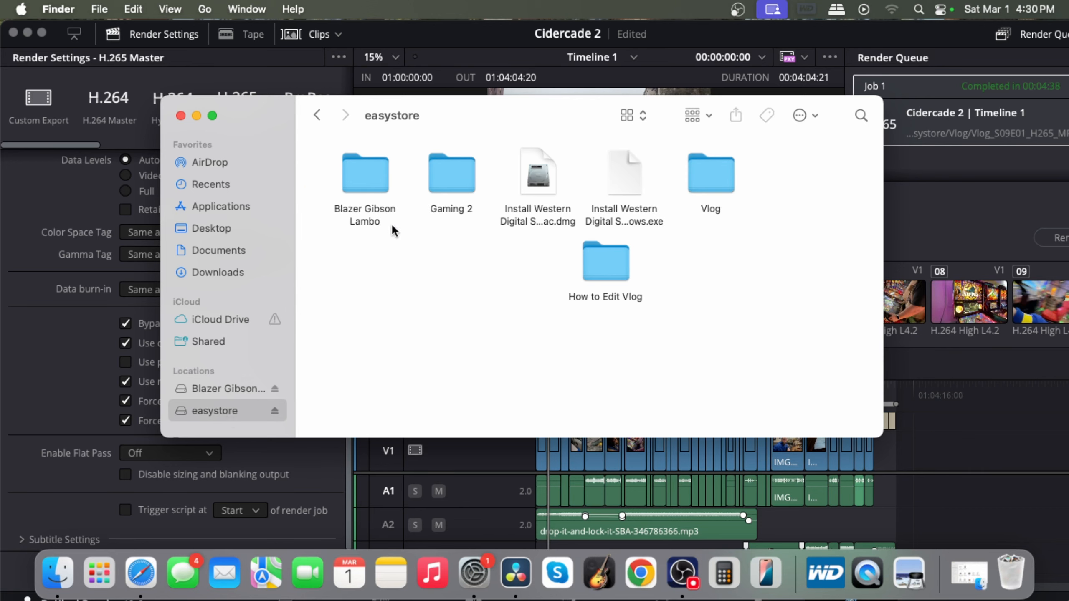
pyautogui.doubleClick(703, 185)
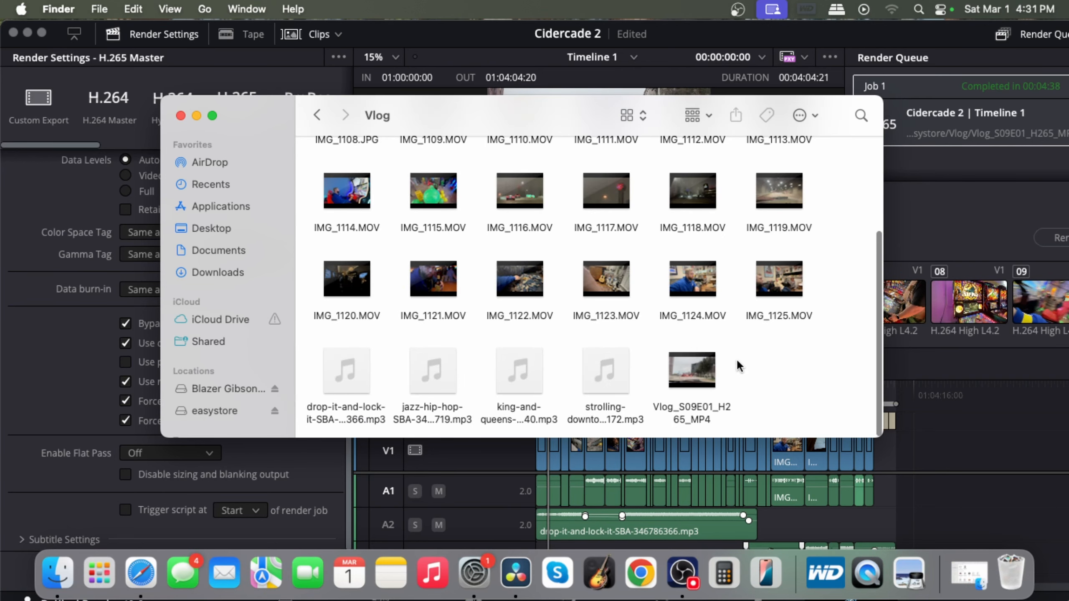
pyautogui.rightClick(710, 371)
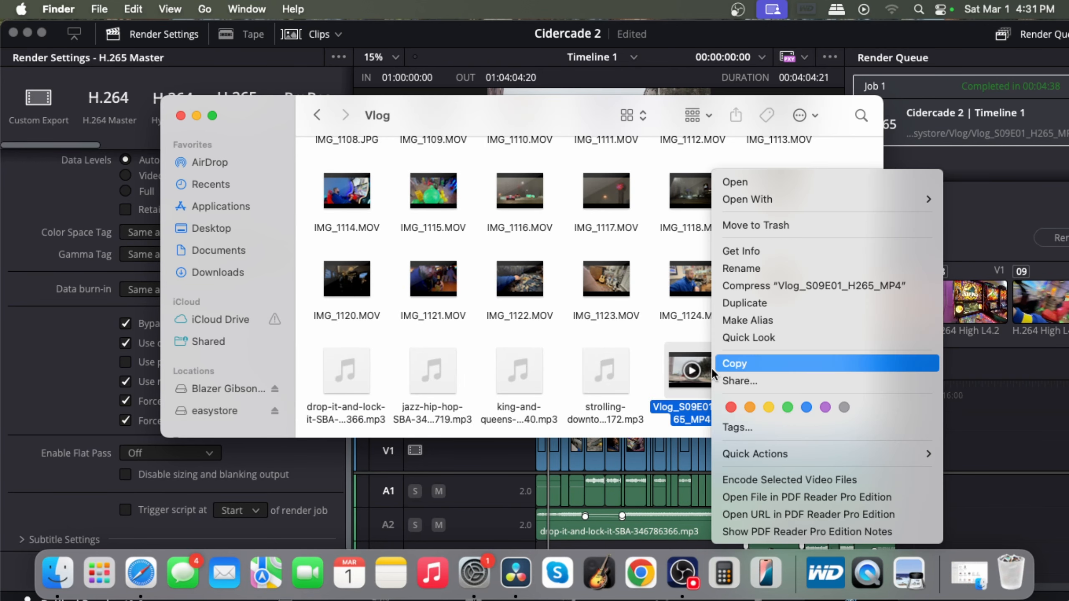
pyautogui.click(768, 248)
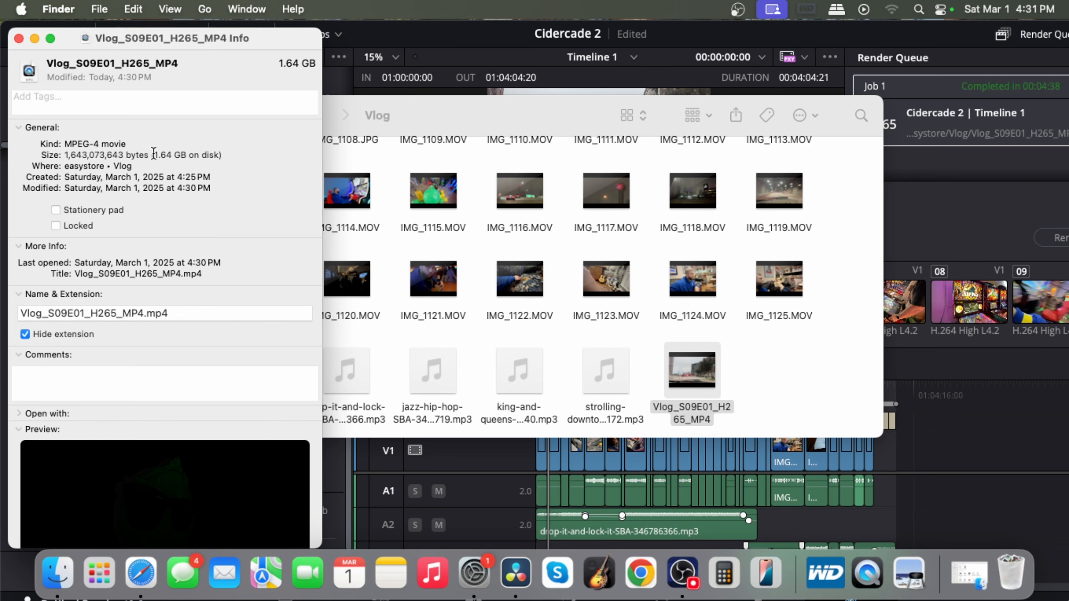
pyautogui.scroll(-1, 84, 207)
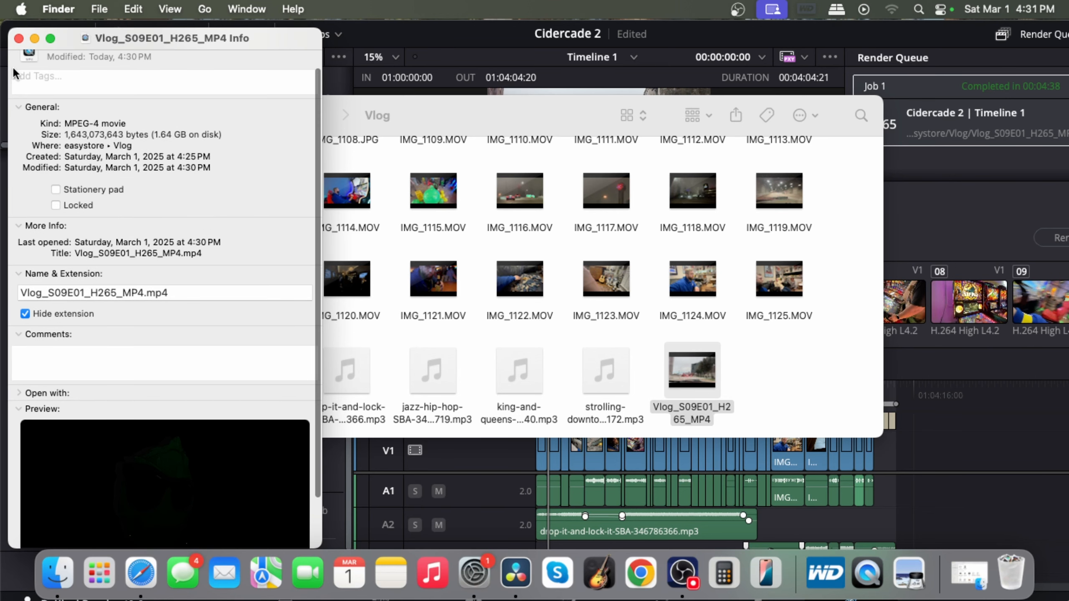
pyautogui.click(18, 38)
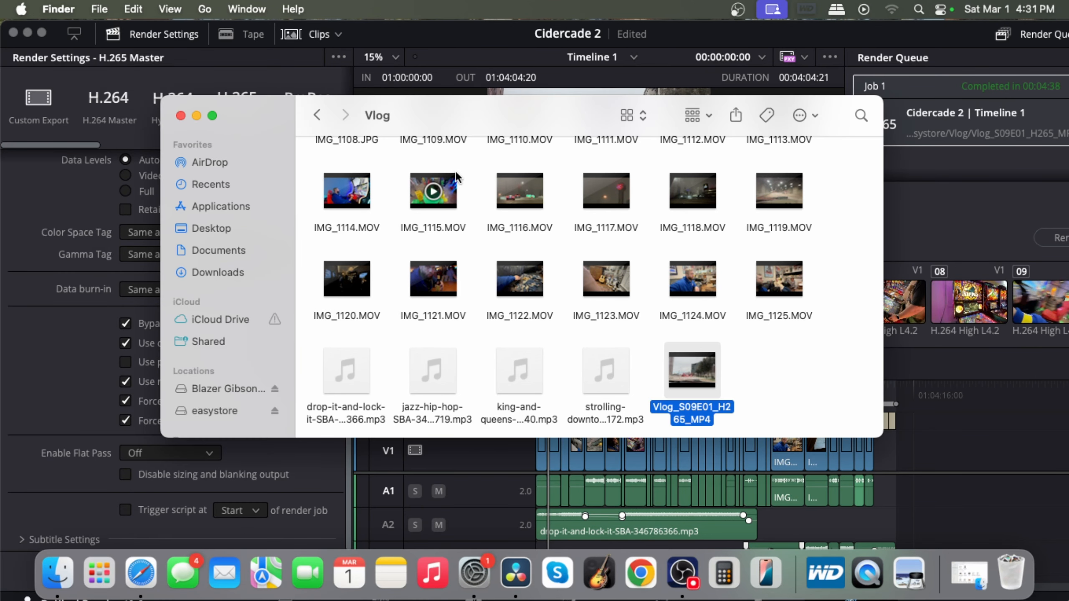
# - Play Vlog_S09E01_H265_MP4 in QuickTime Player and shrink and reposition the video window
pyautogui.click(695, 373)
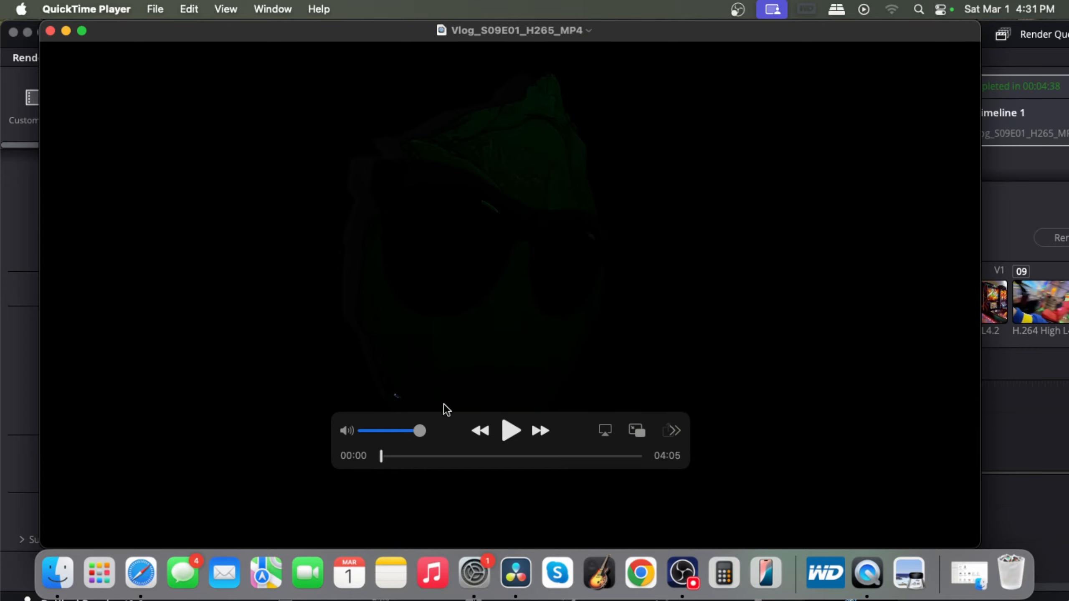
pyautogui.click(510, 430)
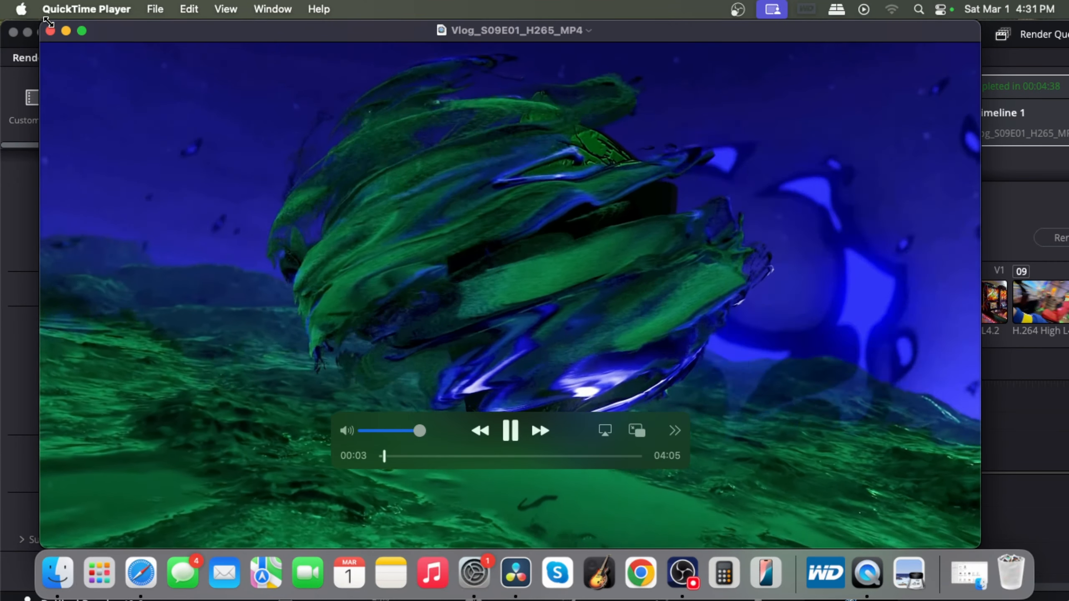
pyautogui.moveTo(41, 22); pyautogui.dragTo(298, 164)
pyautogui.moveTo(651, 179); pyautogui.dragTo(389, 112)
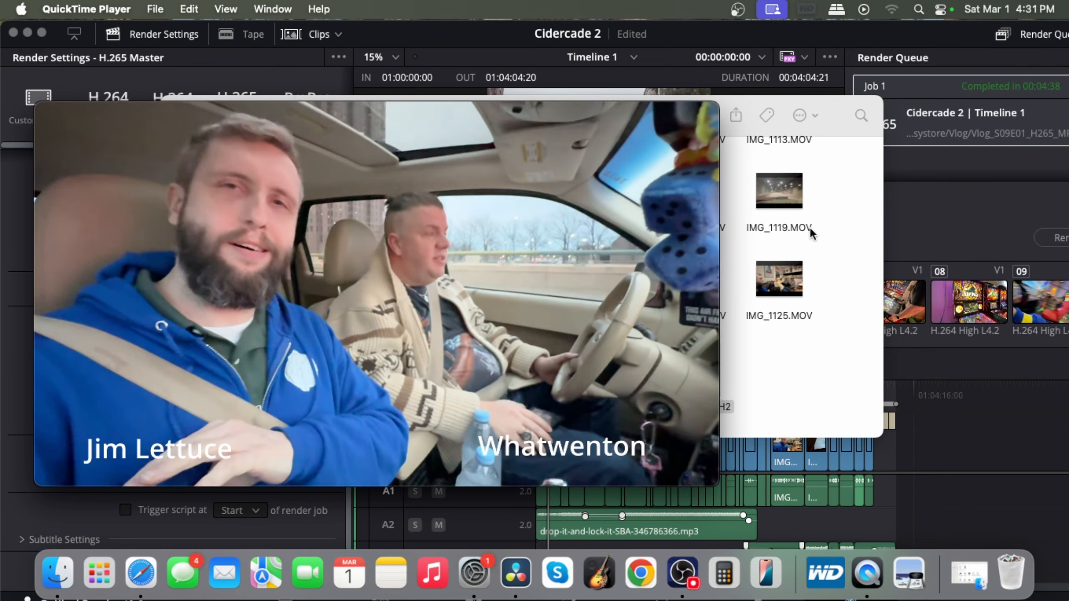
# - Skip the exported video's playback to about 03:57 to check the end titles, and close the video
pyautogui.moveTo(98, 145)
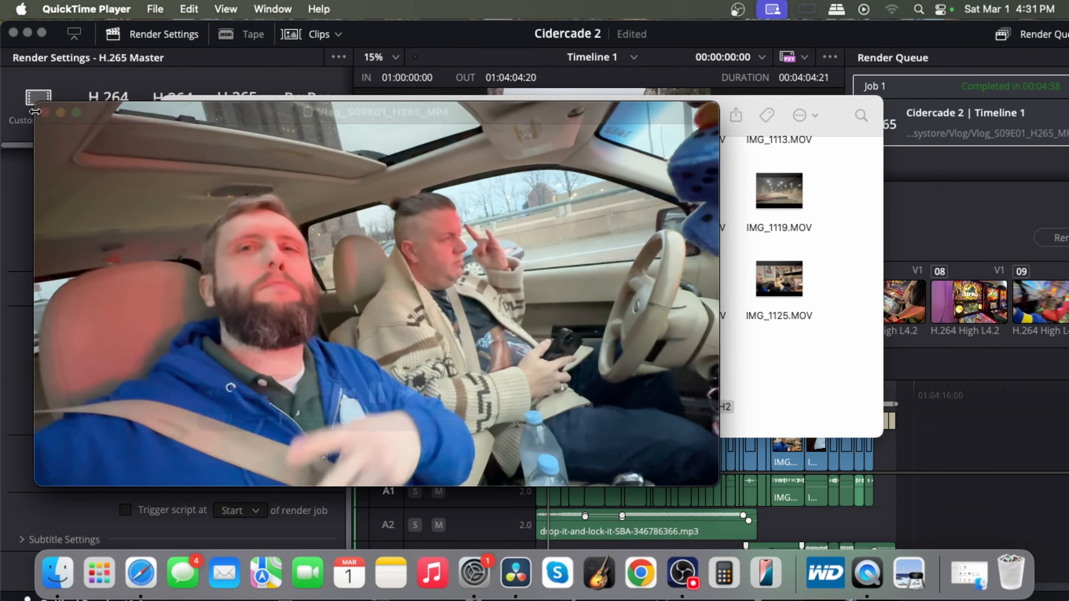
pyautogui.moveTo(354, 419); pyautogui.dragTo(499, 417)
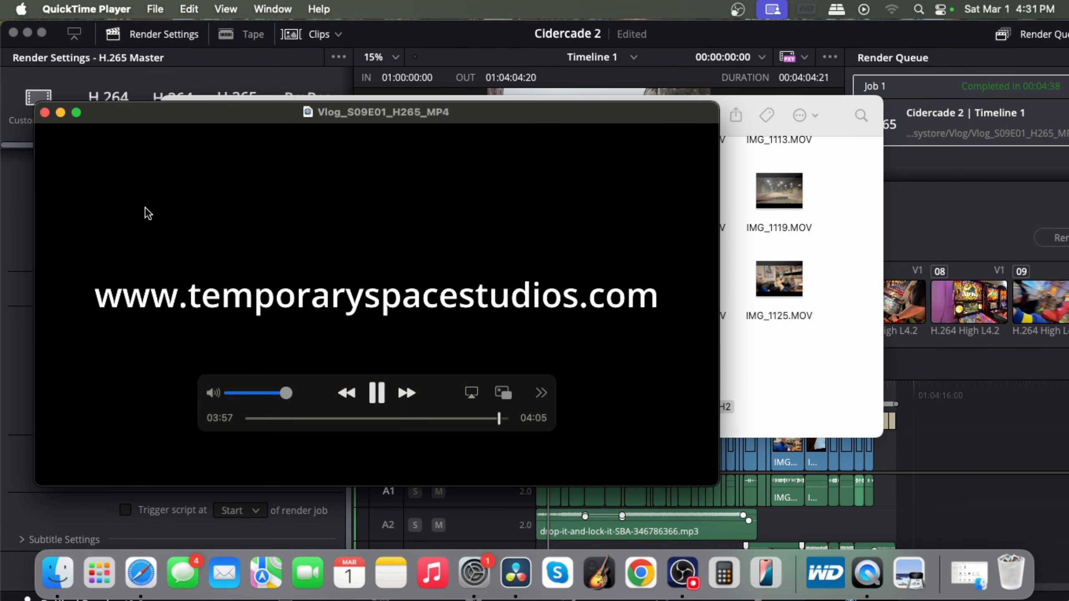
pyautogui.click(45, 113)
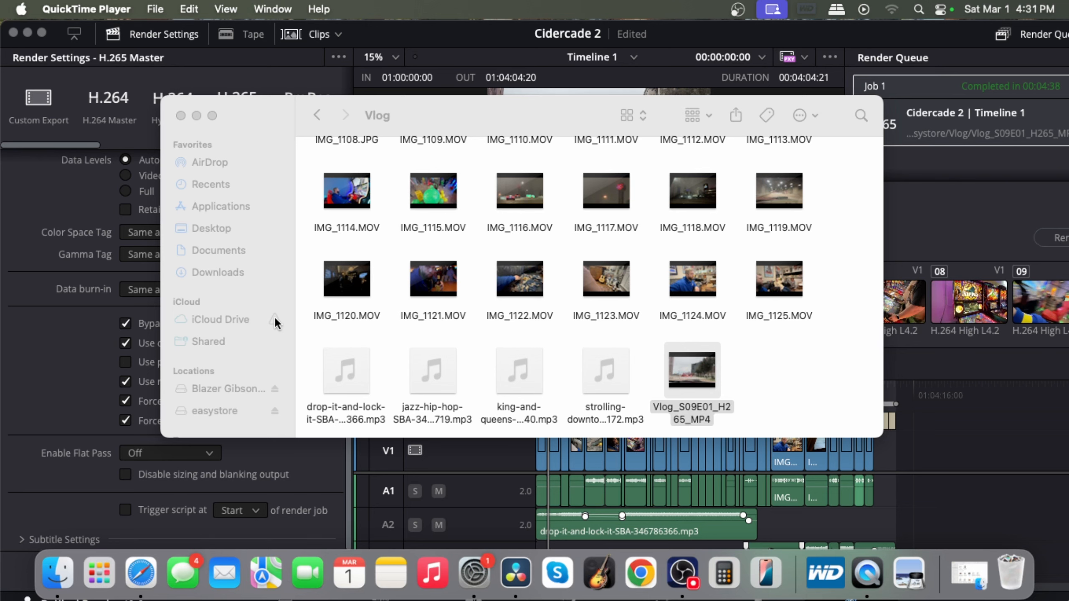
pyautogui.click(794, 375)
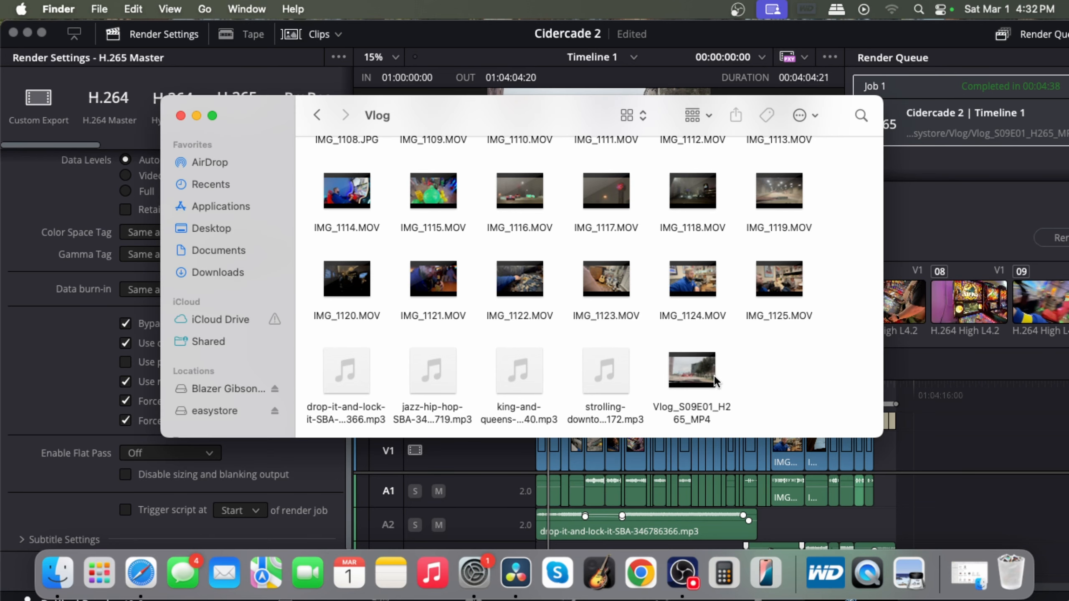
# - Switch to OBS and stop the screen recording
pyautogui.moveTo(705, 379)
pyautogui.click(682, 572)
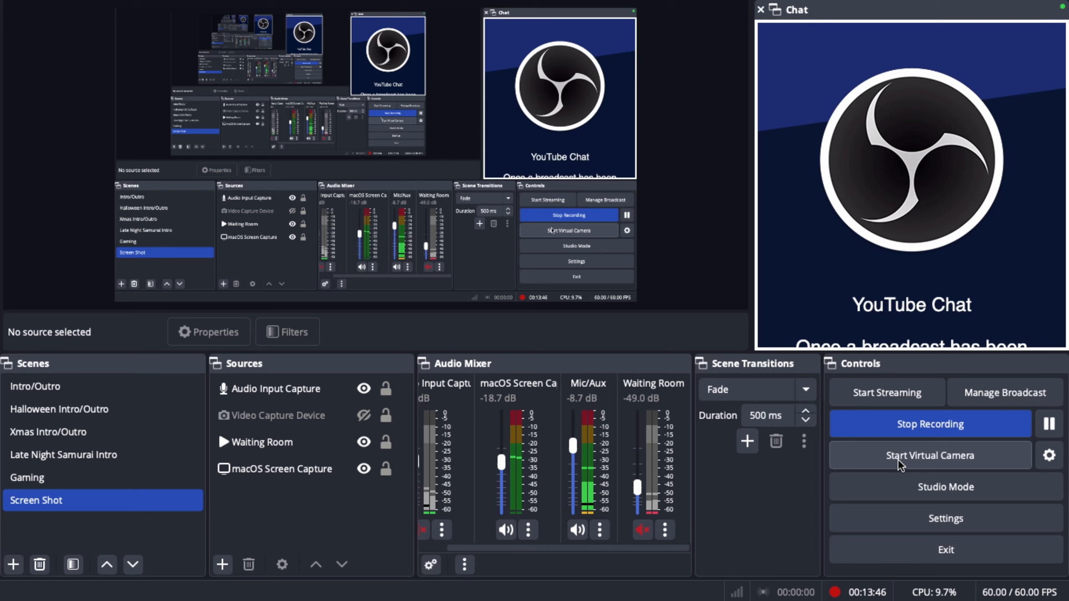
pyautogui.click(909, 425)
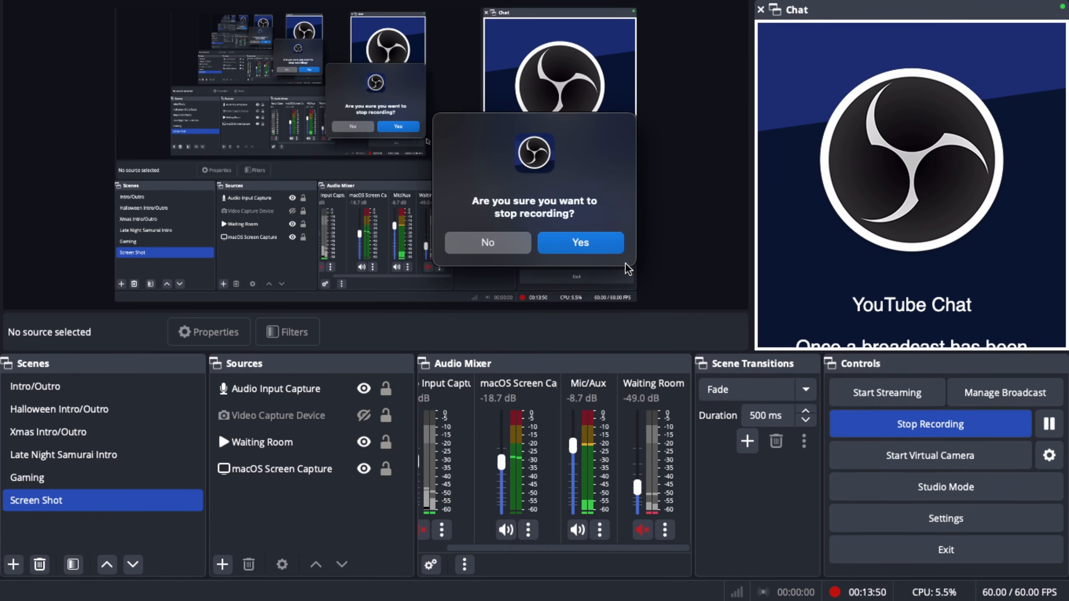